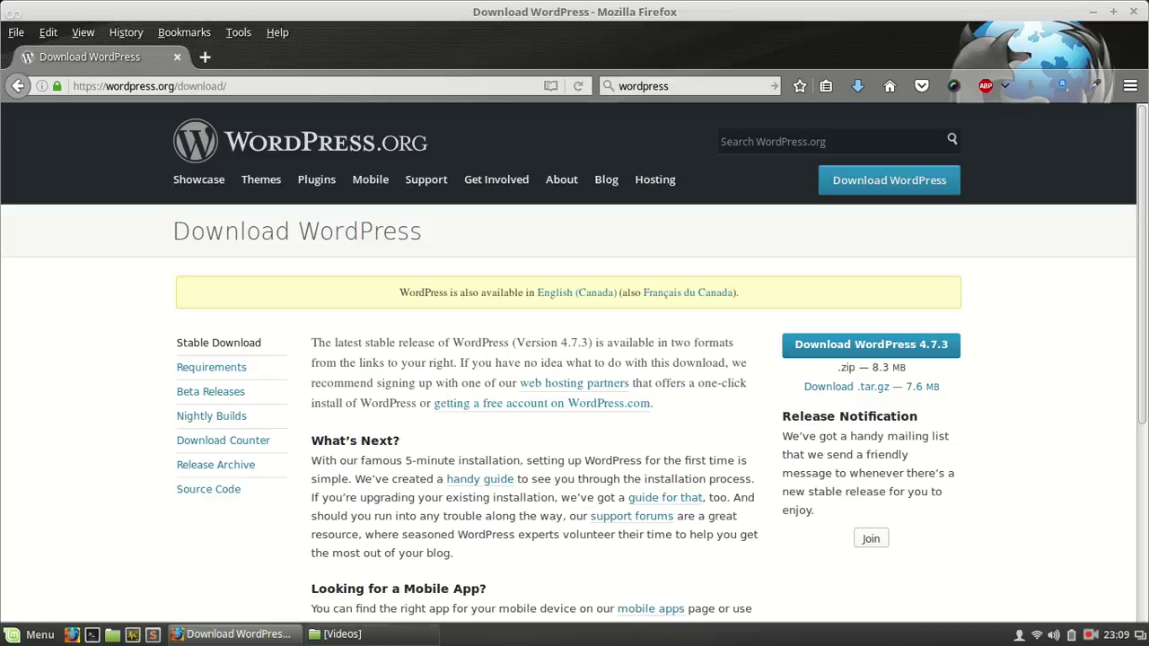
Step: Open the web folder in the home directory, where wordpress-4.7.2.tar.gz is stored
left_click(337, 633)
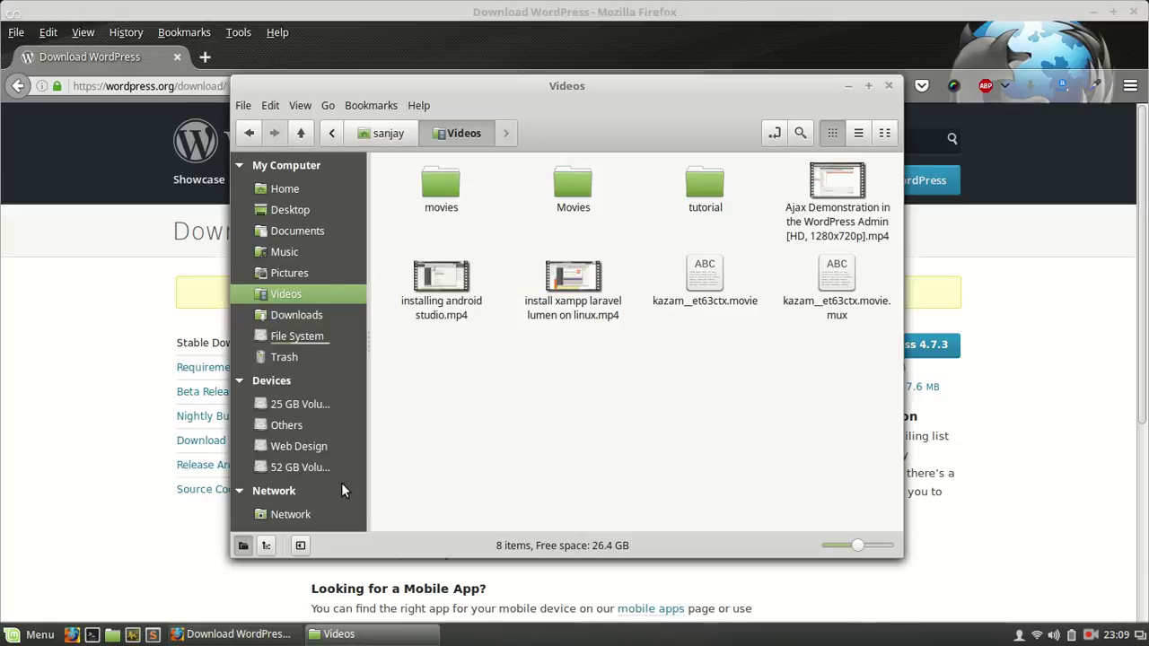
left_click(378, 135)
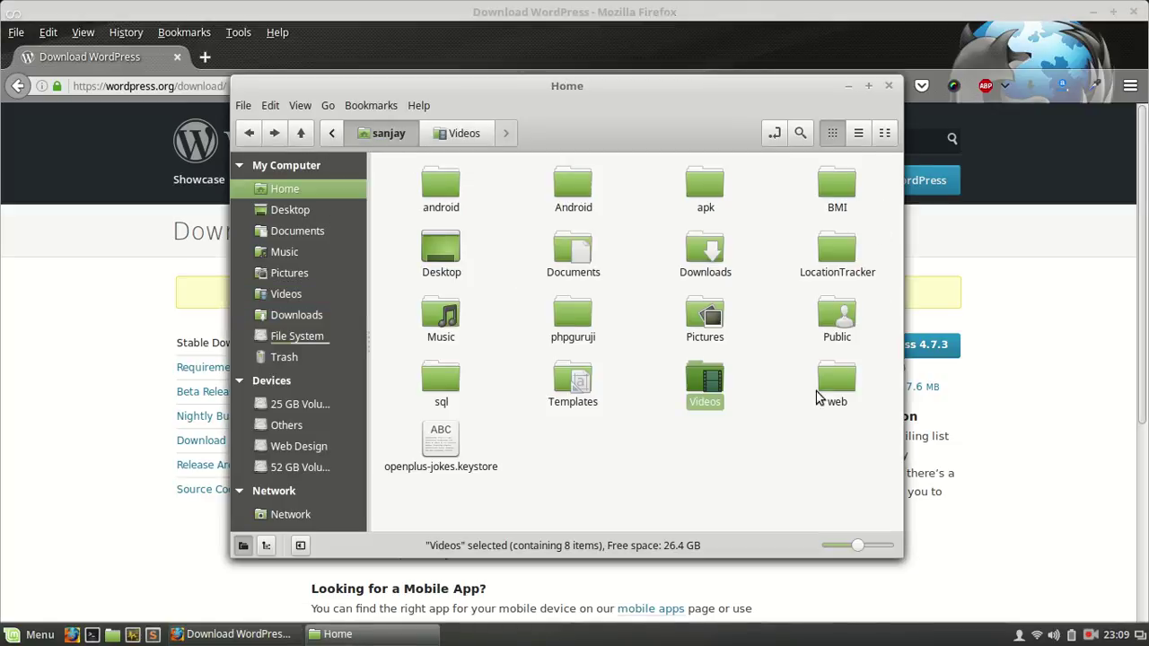
double_click(826, 388)
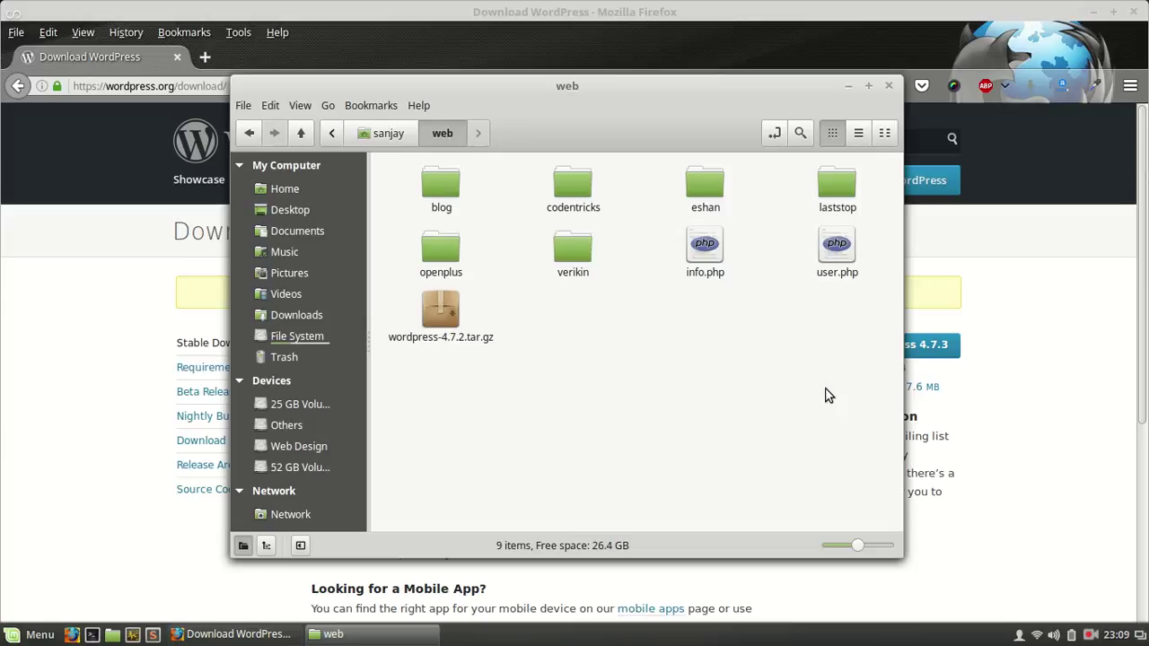
Step: Extract wordpress-4.7.2.tar.gz in place and rename the extracted wordpress folder to hello
right_click(440, 314)
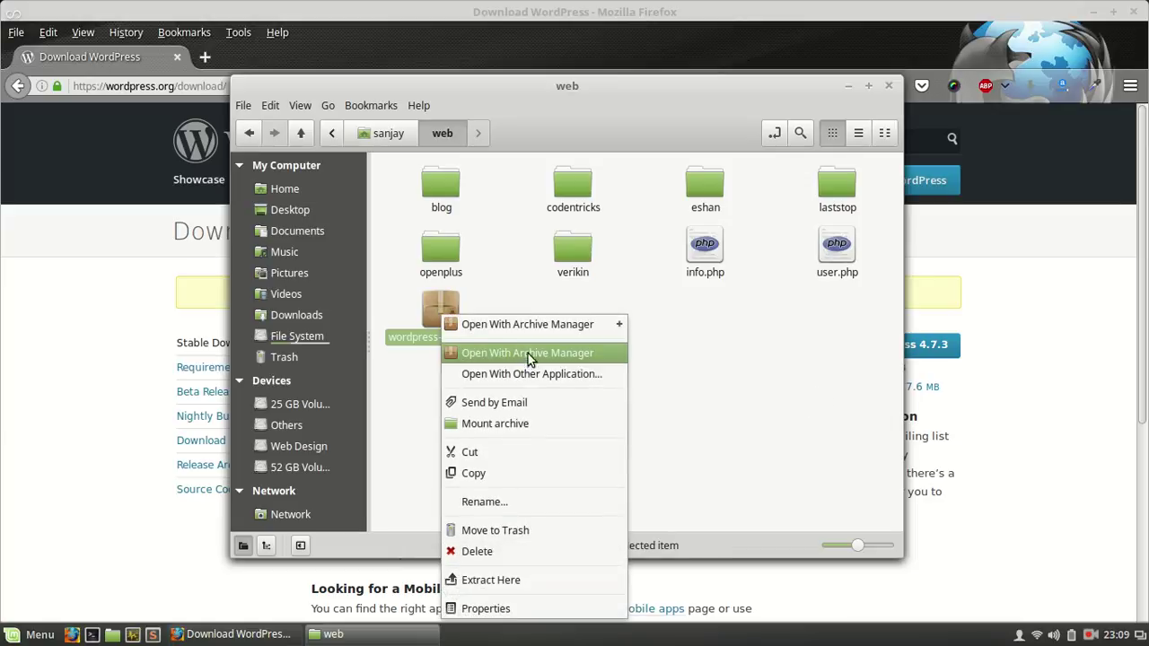
left_click(486, 583)
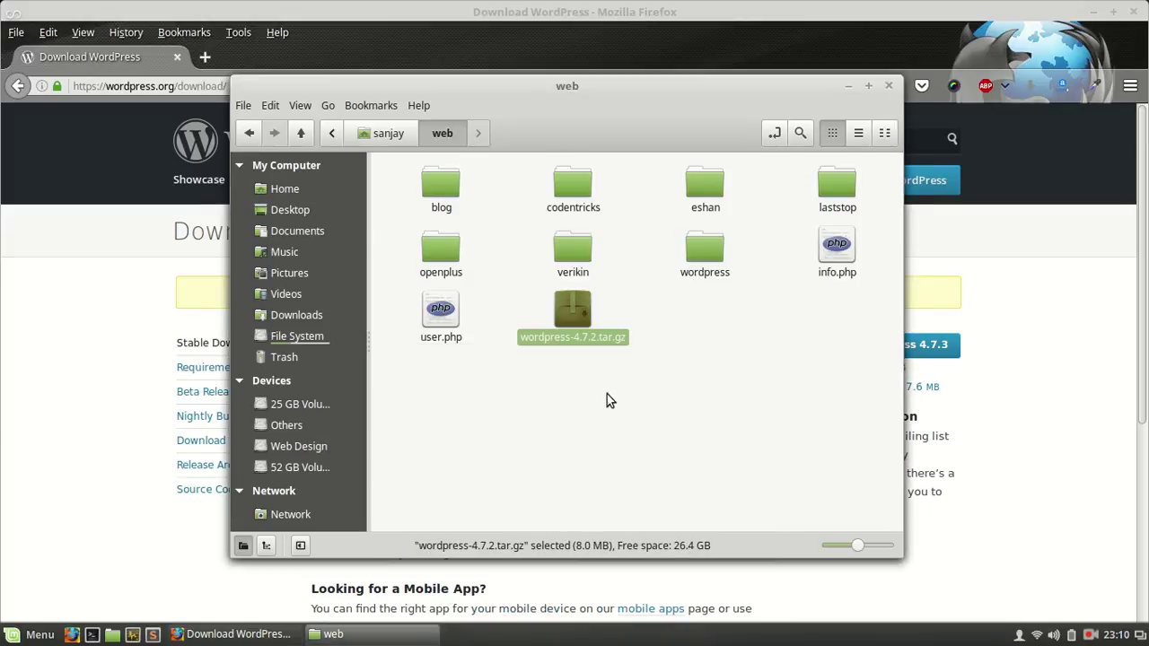
right_click(710, 253)
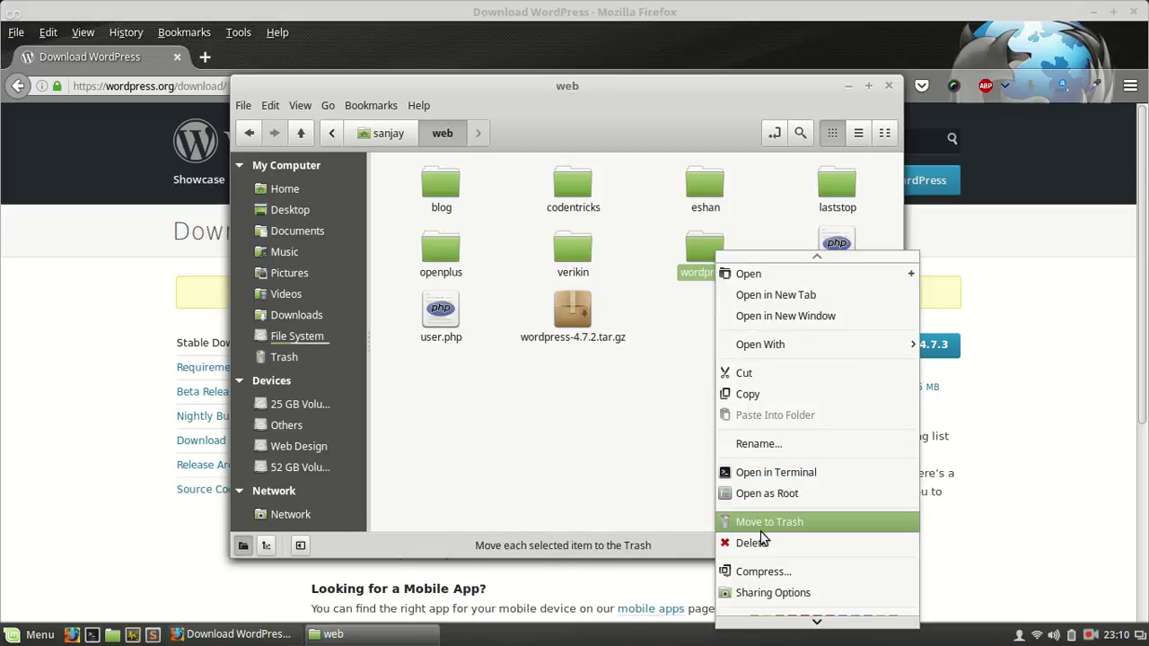
mouse_move(769, 625)
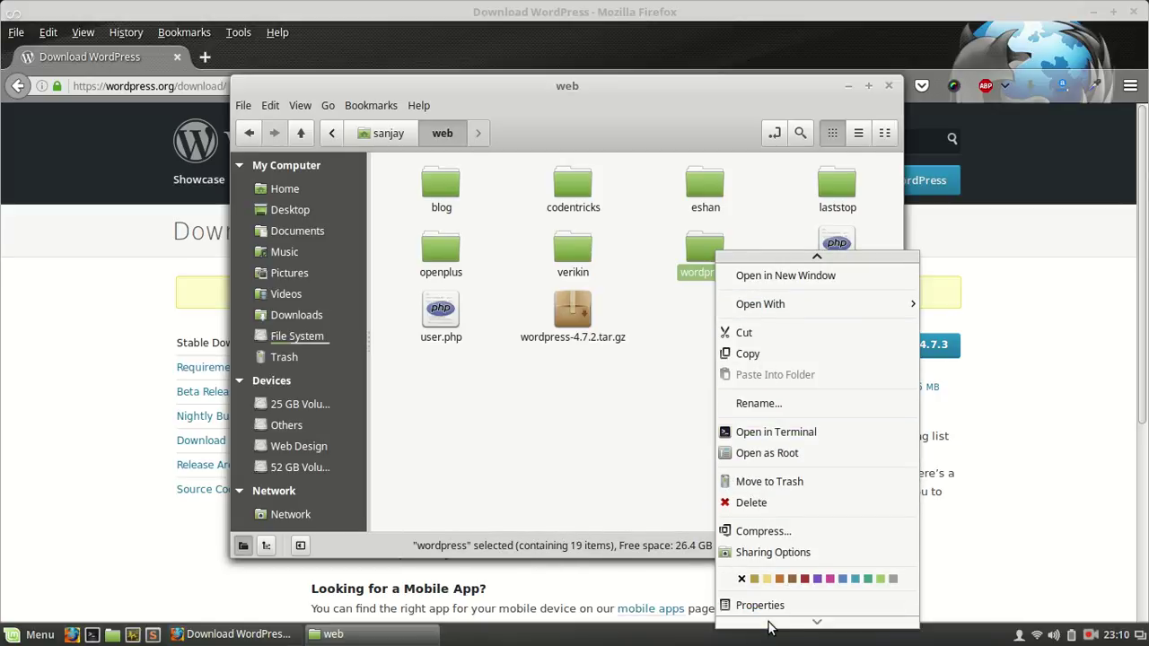
left_click(637, 435)
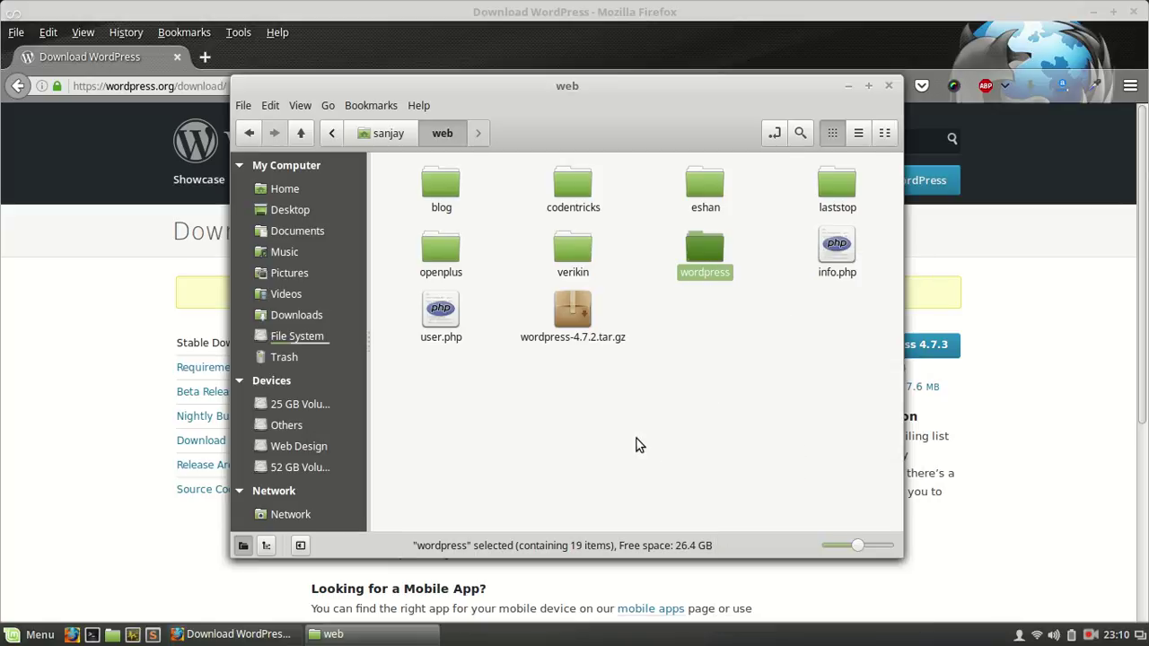
right_click(706, 244)
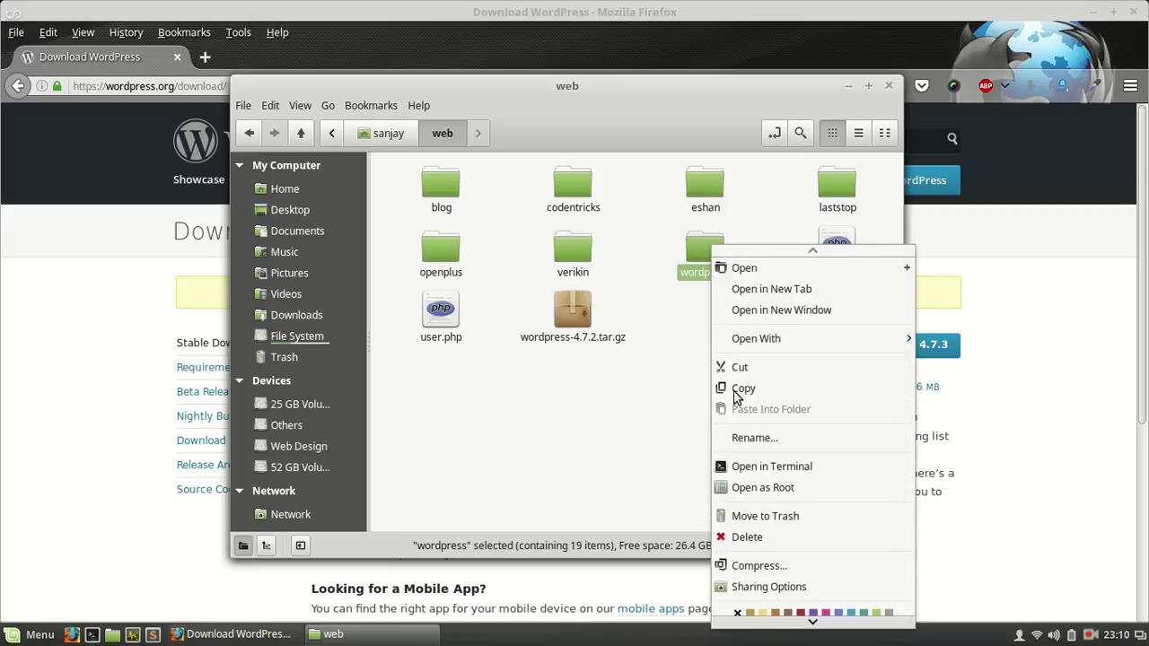
left_click(741, 445)
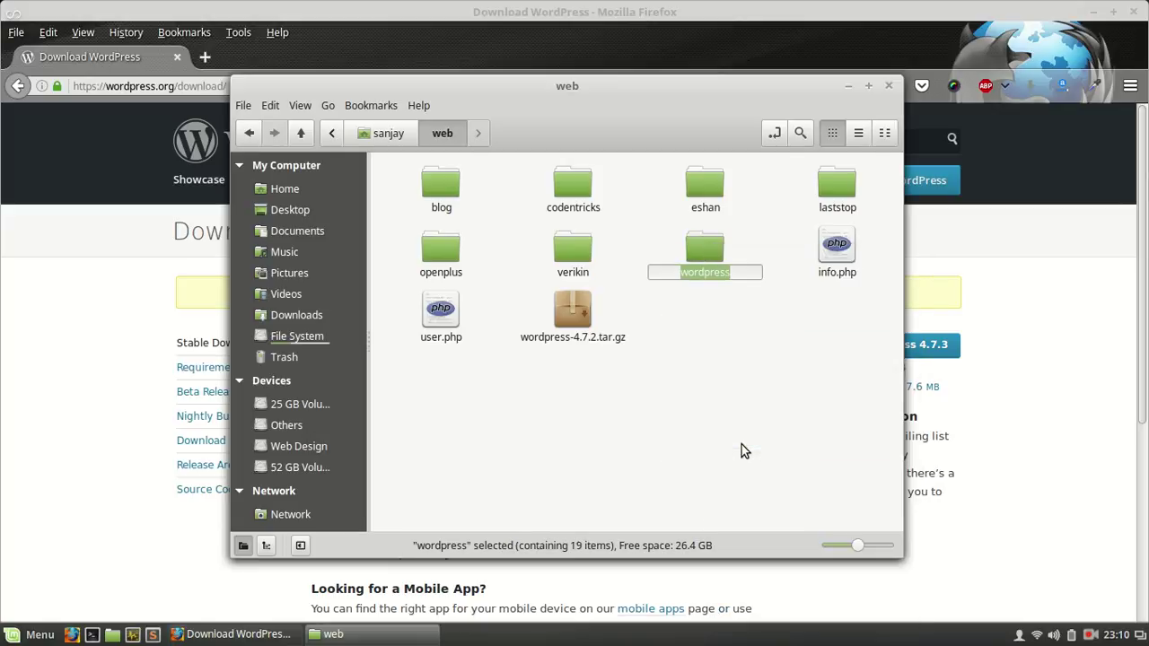
type("hello")
key("Return")
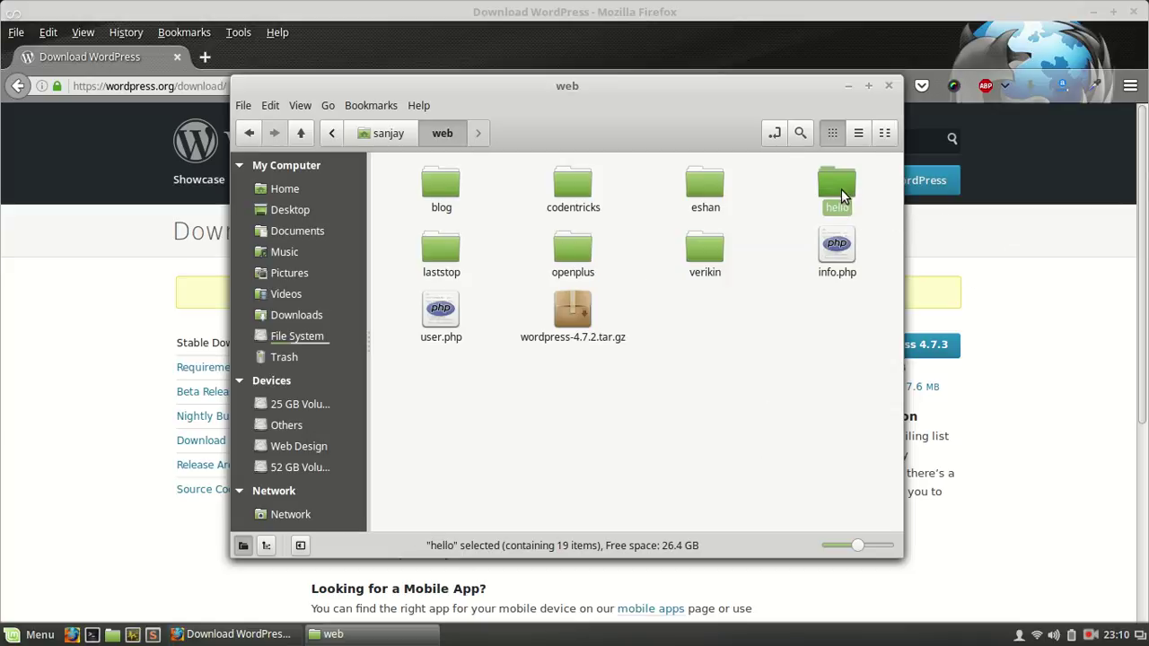
Step: Load localhost/hello in a new Firefox tab and land on the setup-config welcome page
left_click(138, 356)
left_click(216, 57)
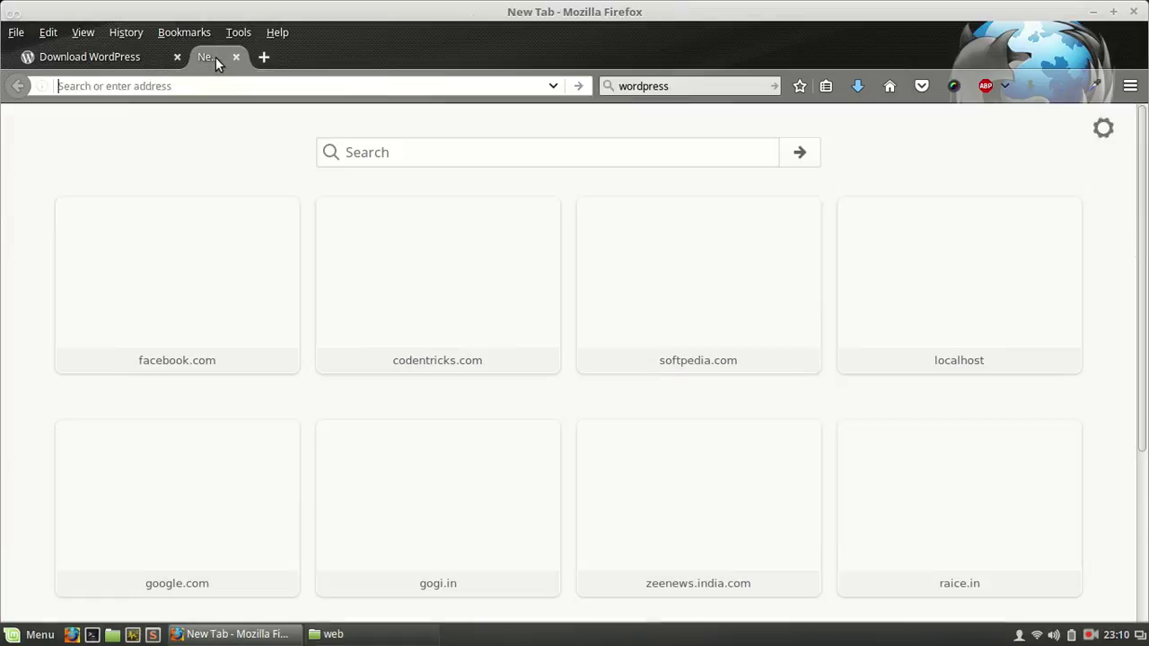
type("localhost/")
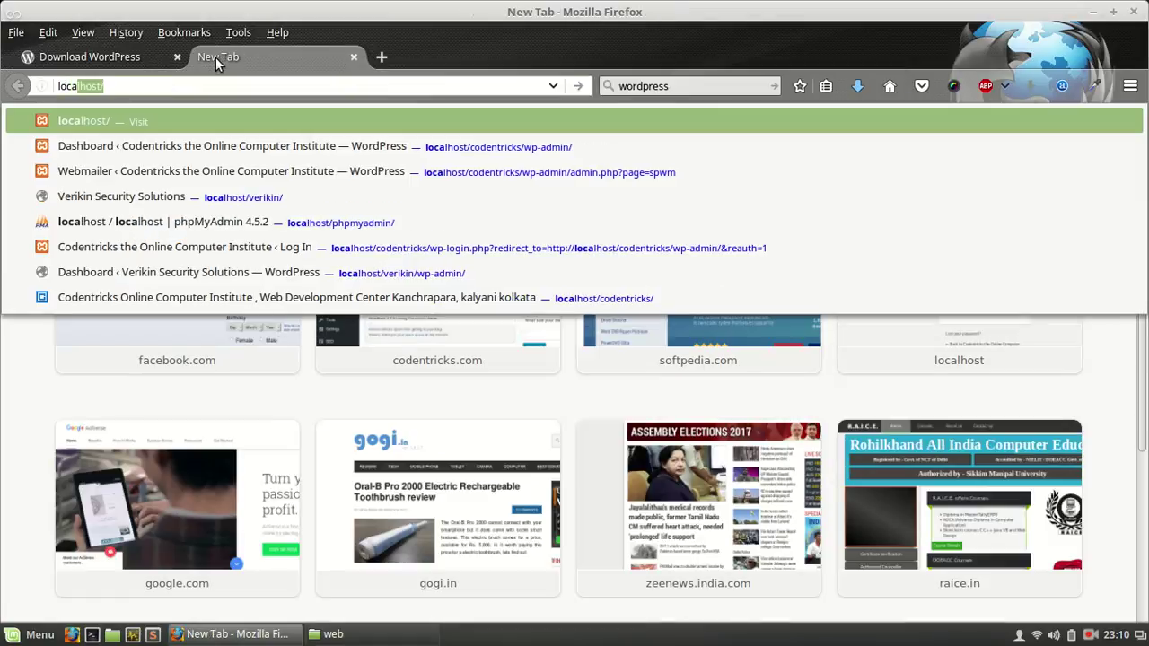
key("Return")
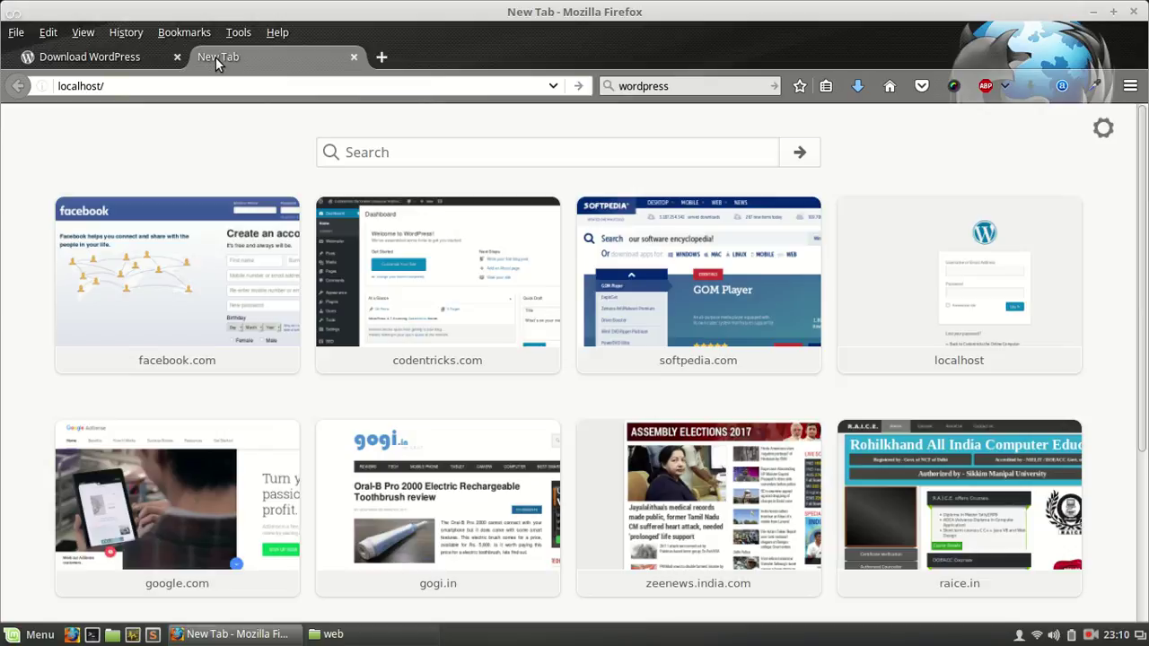
type("he")
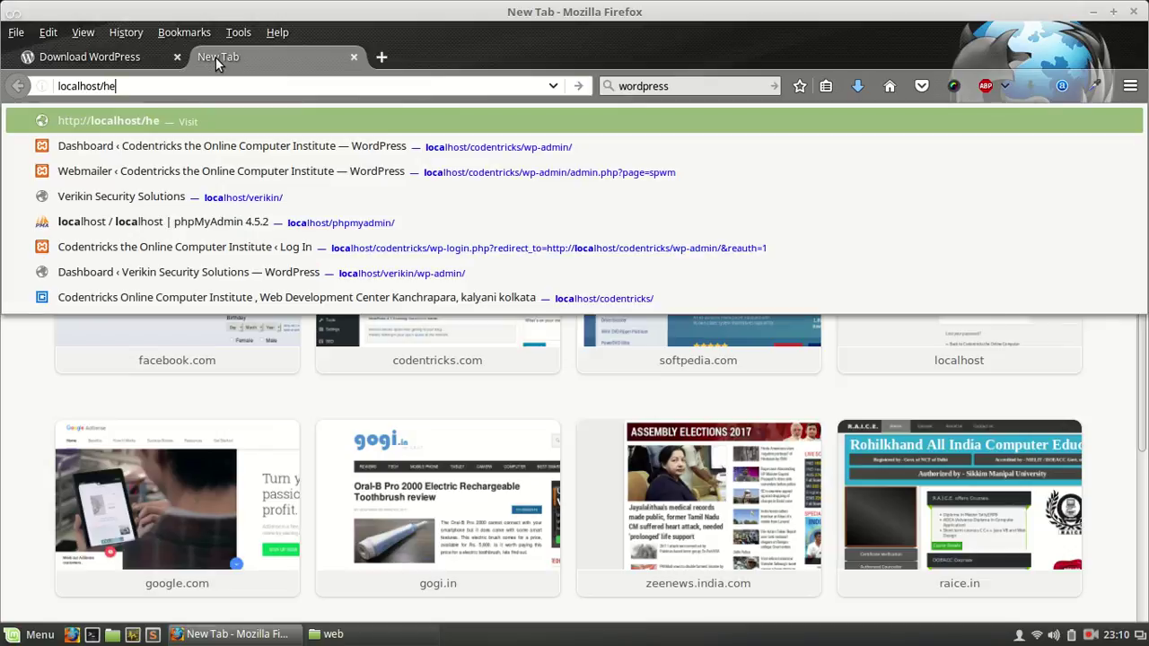
type("ll")
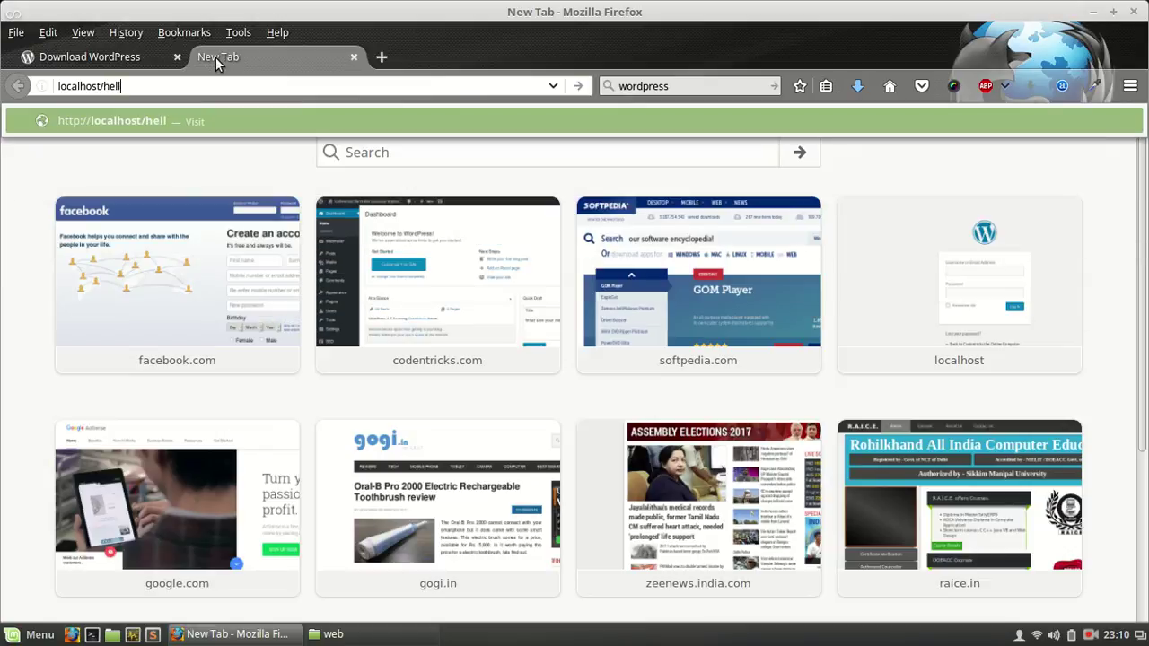
type("o")
key("Return")
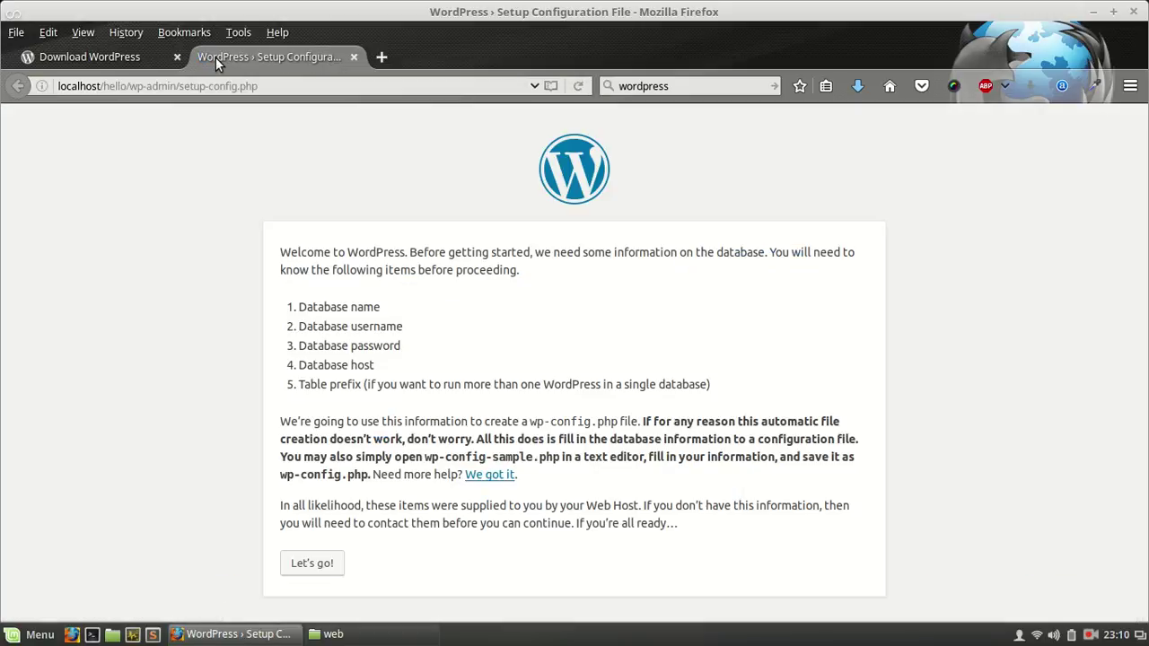
left_click(314, 565)
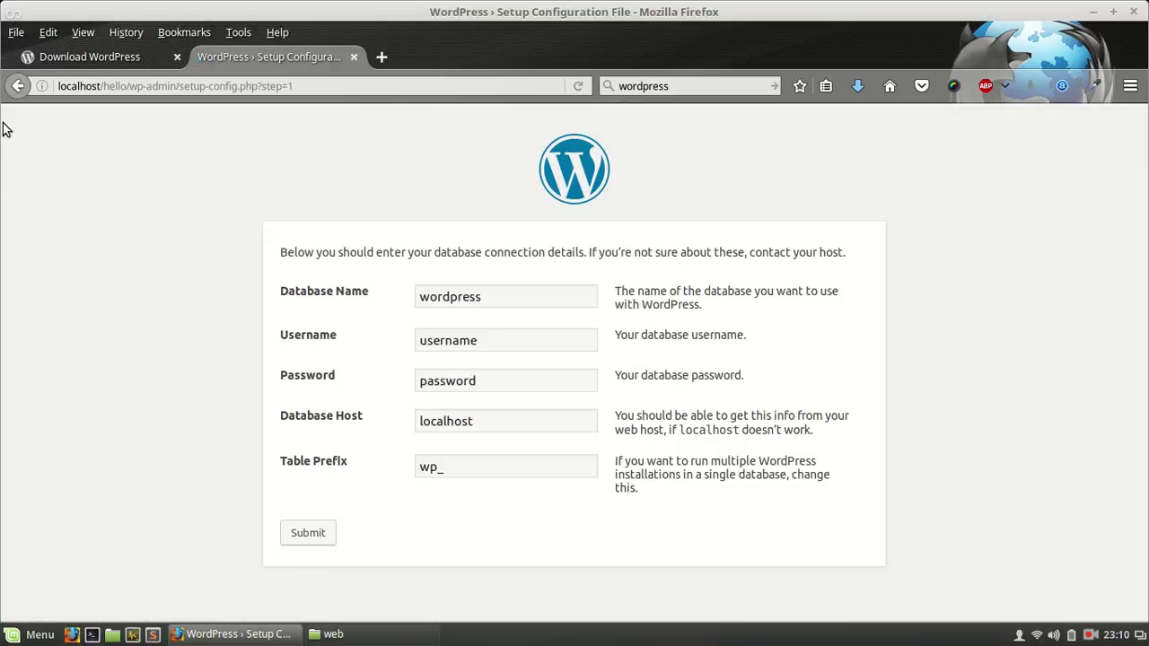
left_click(17, 86)
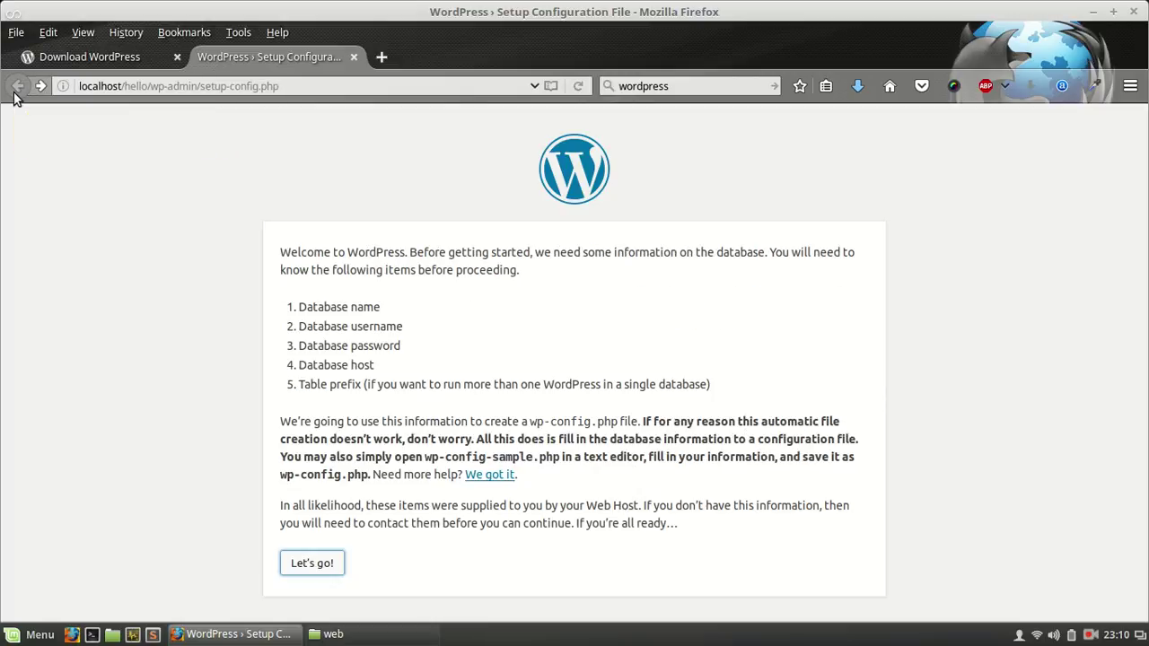
Step: Set the hello folder's group and others access to Create and delete files
left_click(328, 634)
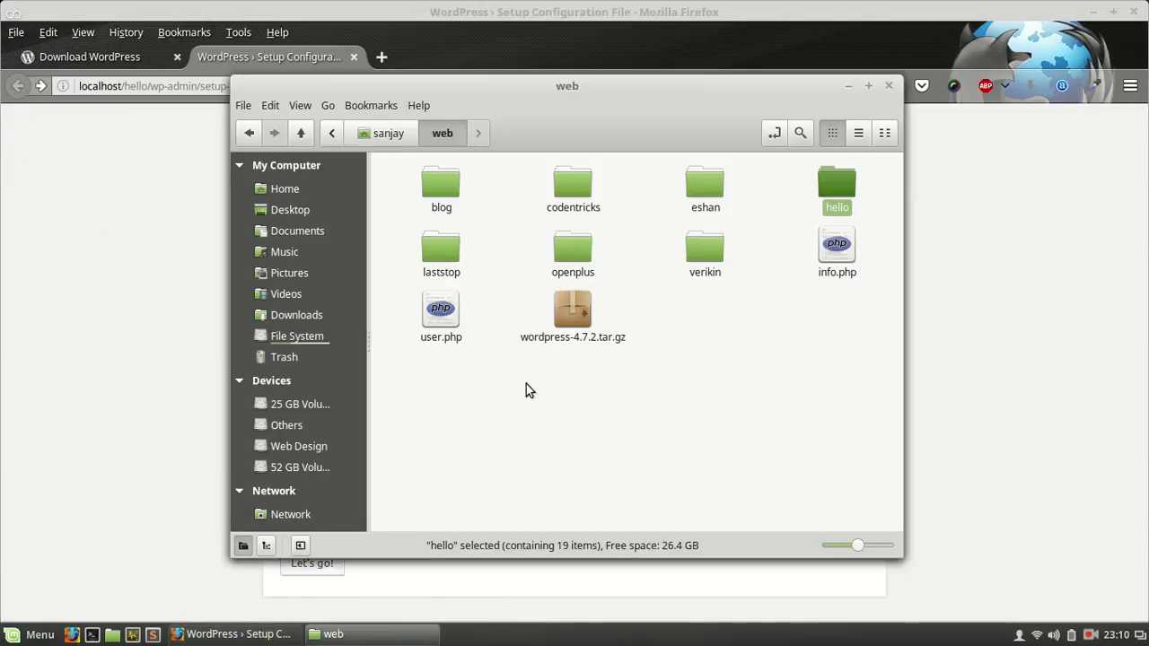
right_click(839, 195)
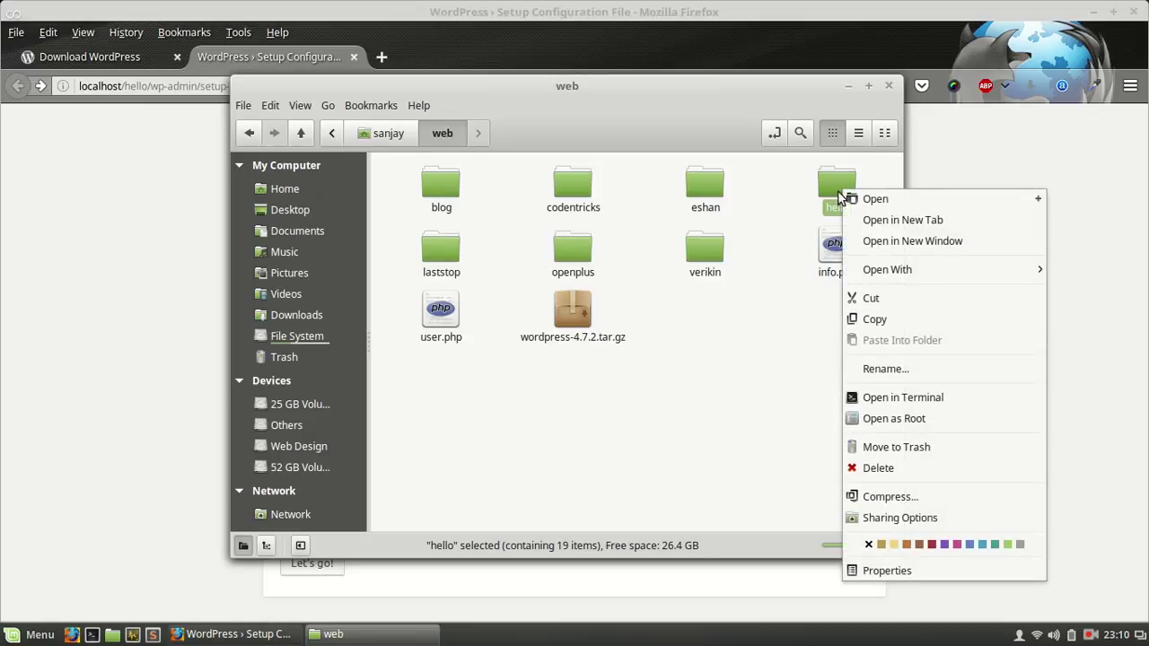
left_click(880, 569)
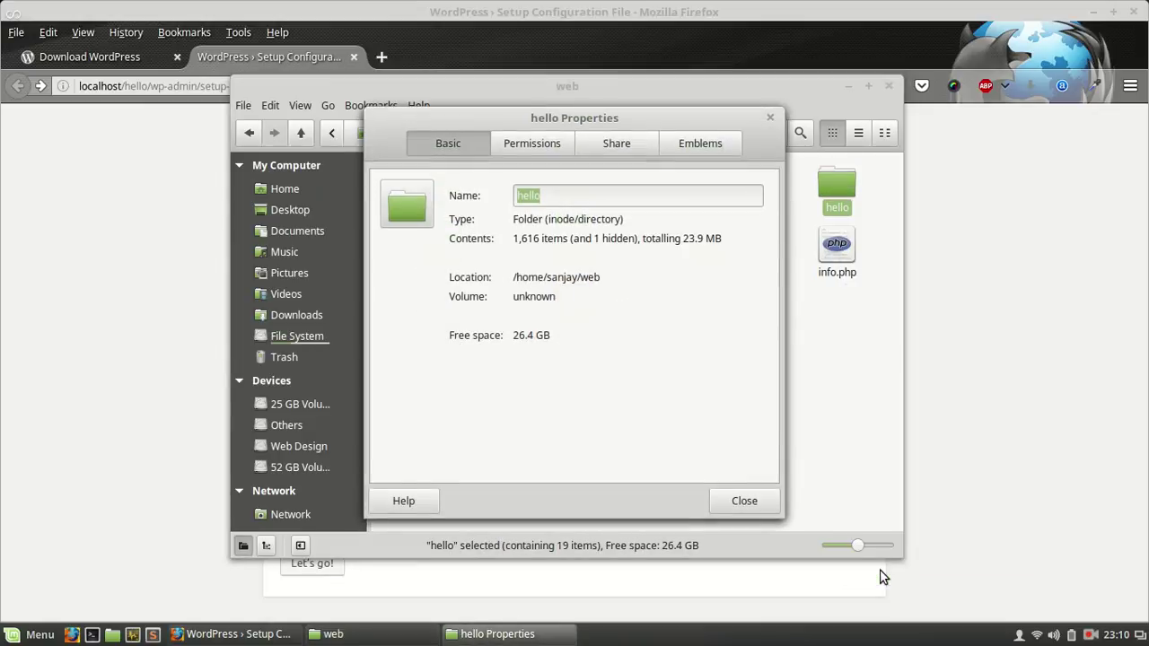
left_click(558, 146)
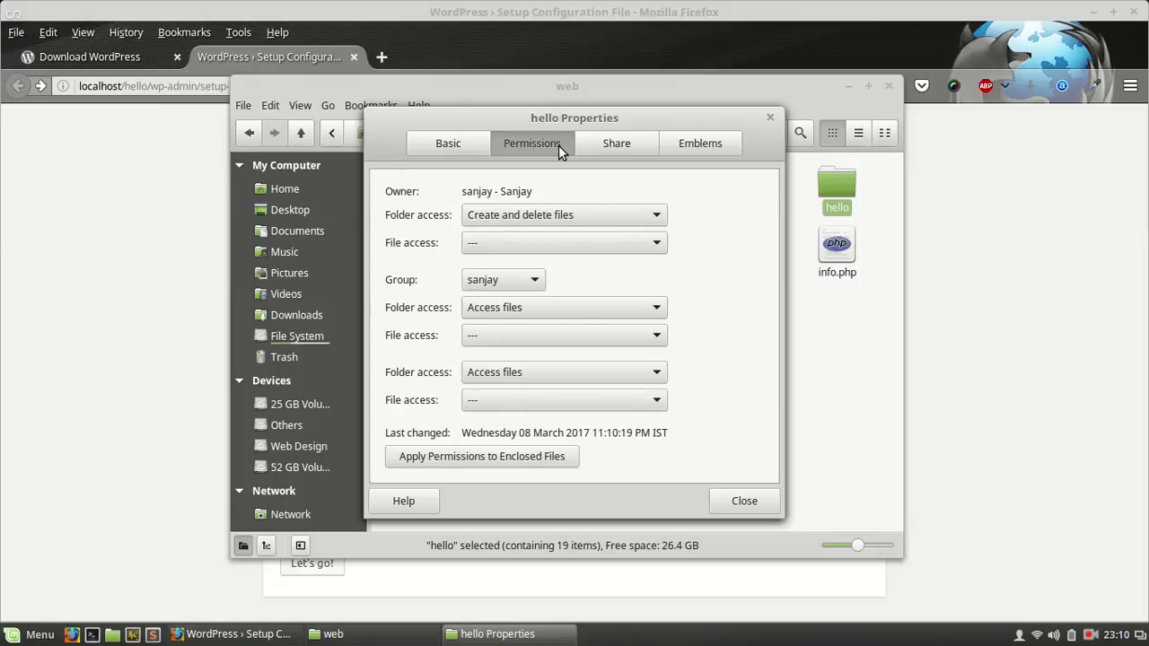
left_click(539, 306)
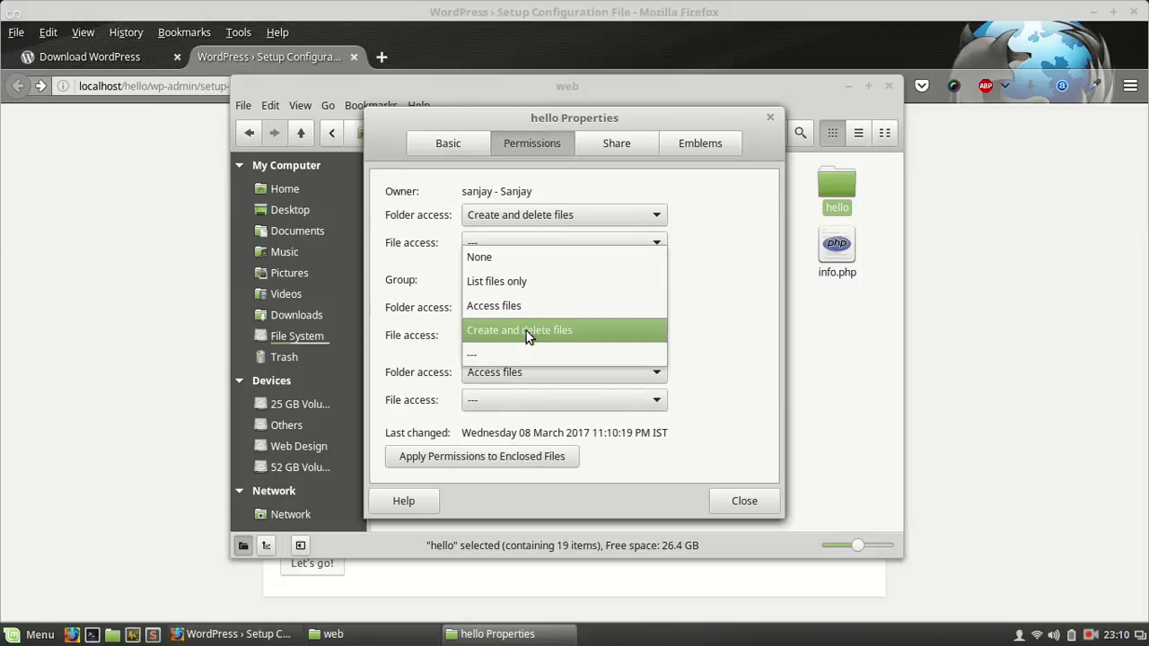
left_click(526, 330)
left_click(526, 375)
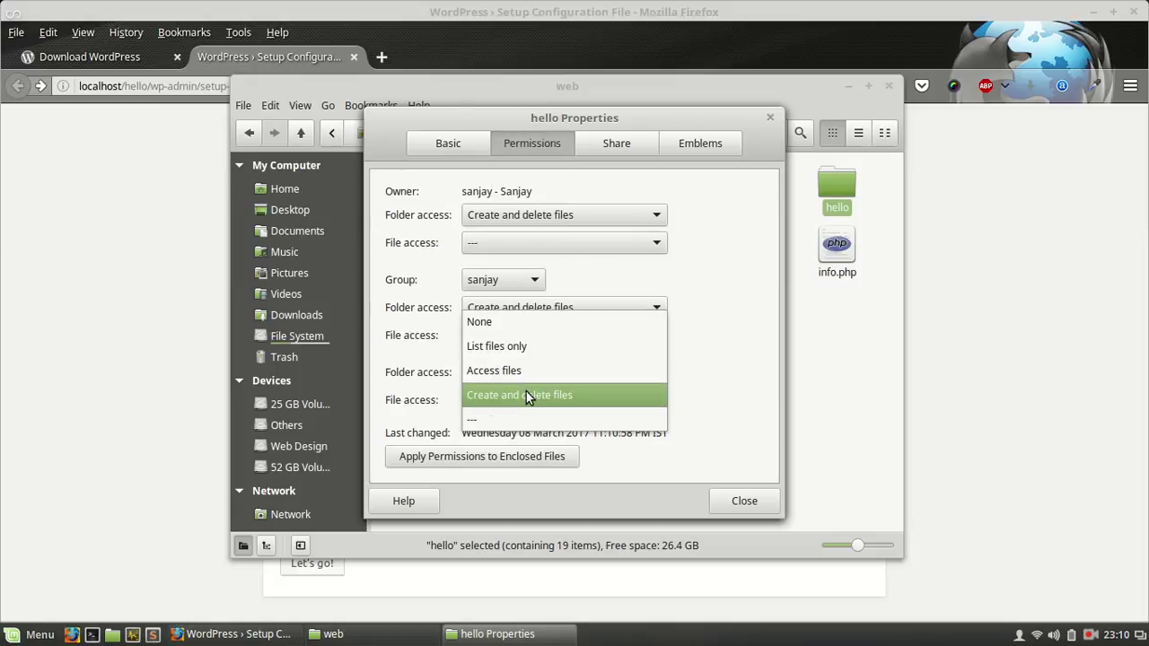
left_click(527, 395)
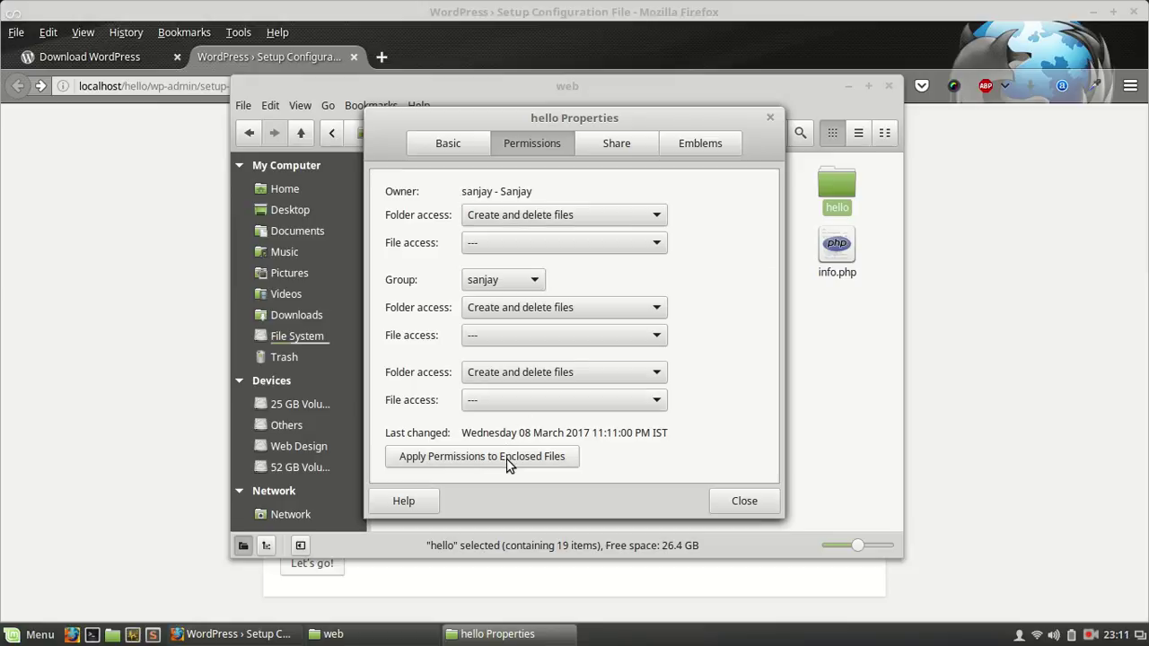
left_click(733, 504)
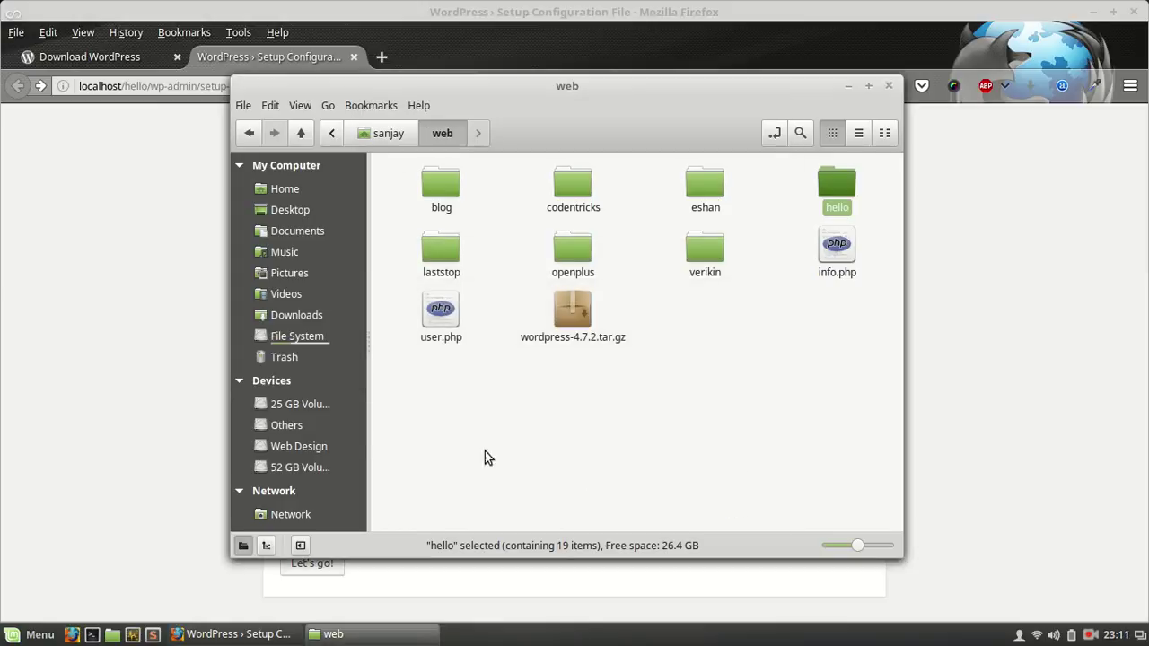
Step: Reload localhost/hello/ and proceed with Let's go! to the database connection form
left_click(181, 402)
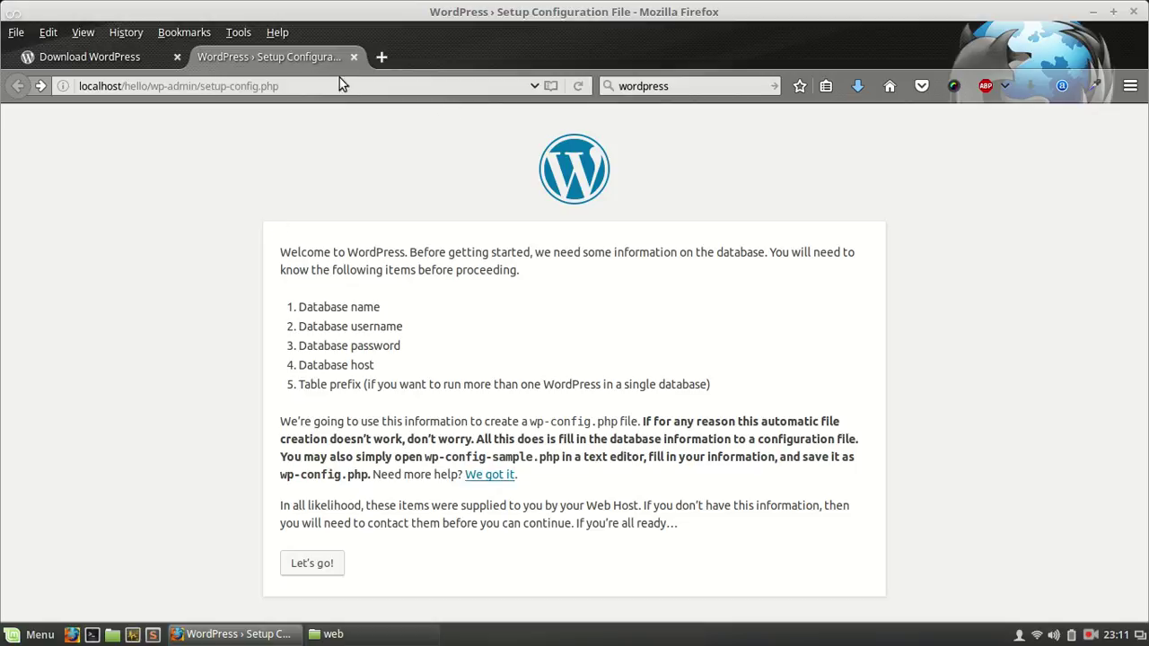
left_click_drag(149, 87, 318, 93)
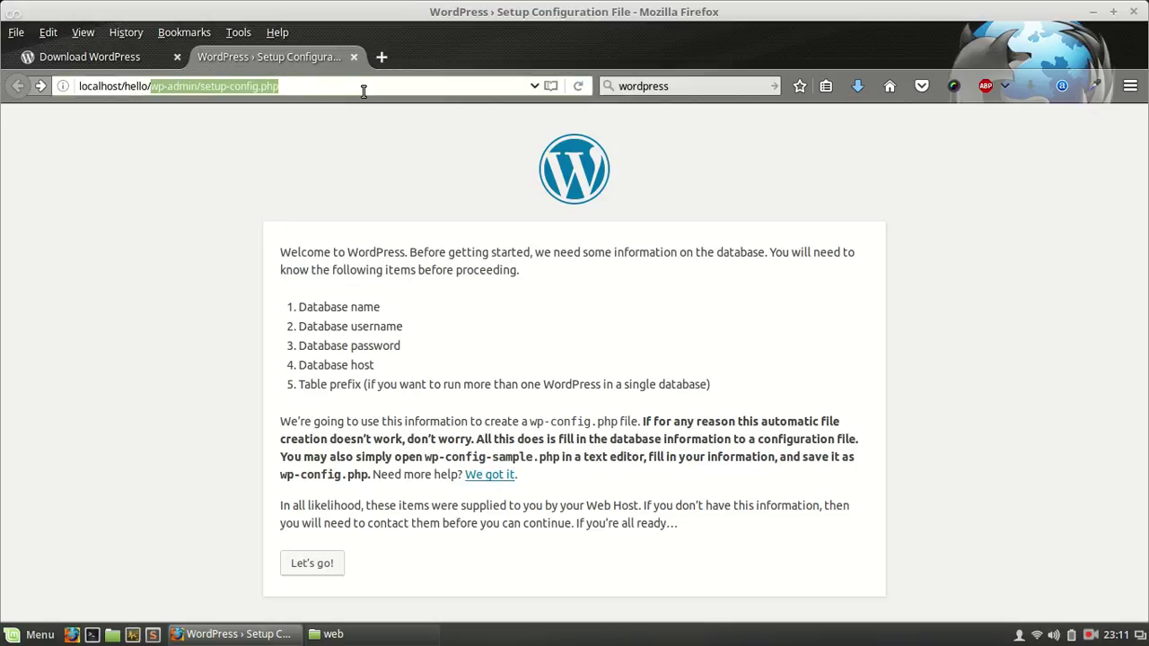
key("BackSpace")
key("Return")
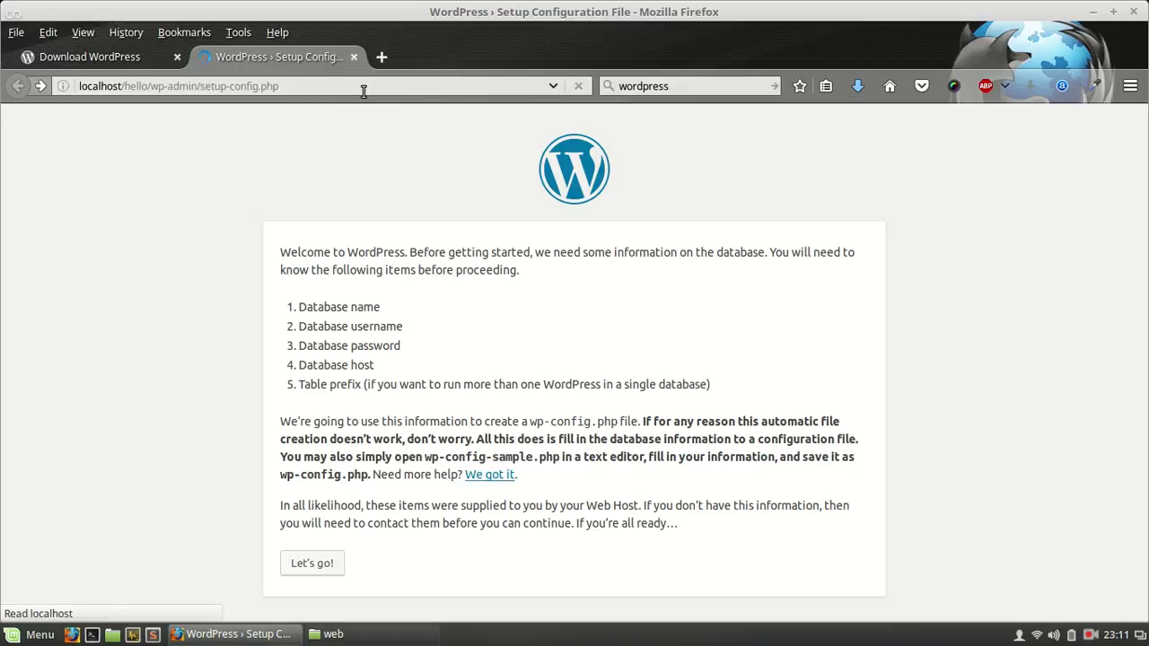
left_click(325, 563)
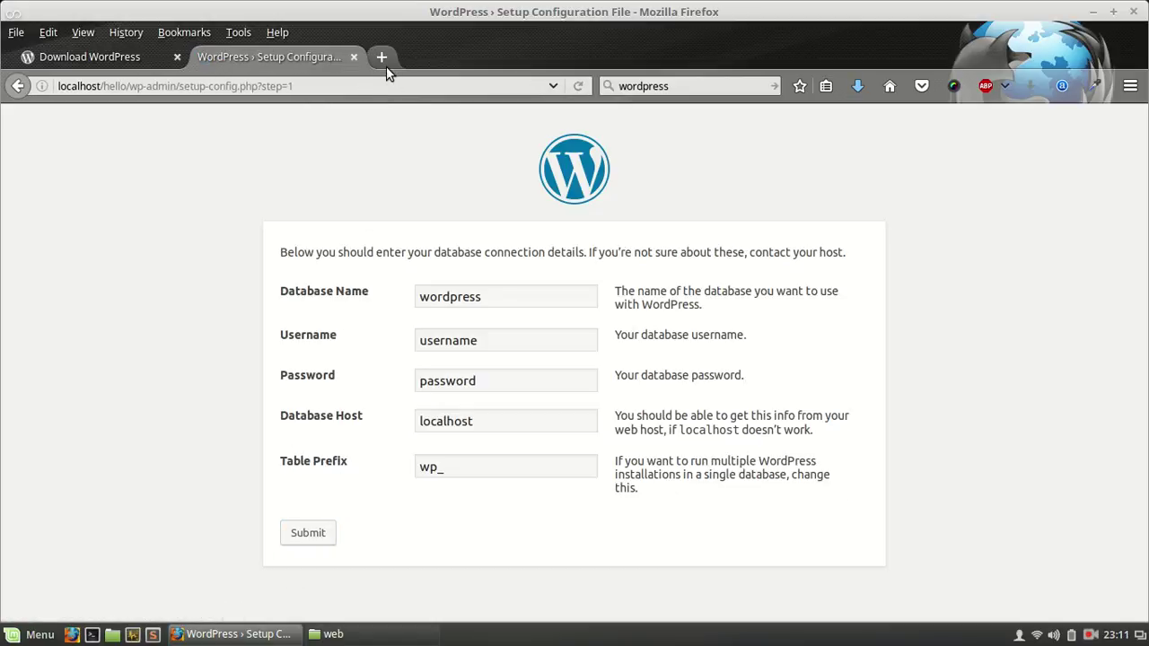
Step: Load phpMyAdmin at localhost/phpmyadmin in a new tab
left_click(384, 63)
type("lo")
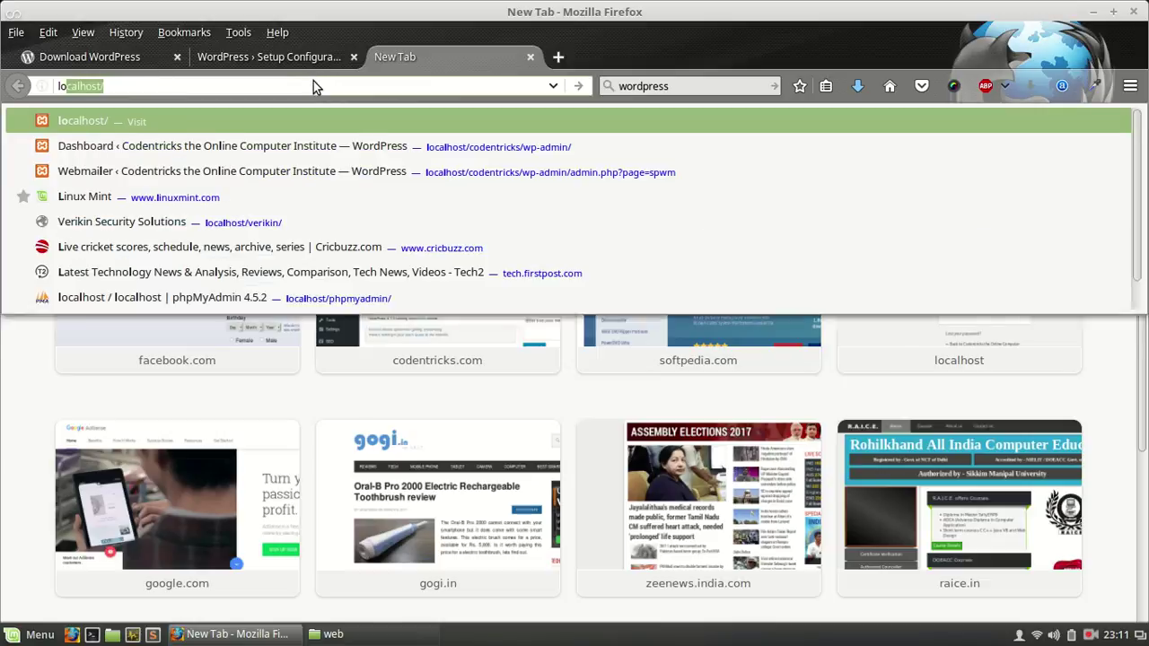
type("ca")
key("Return")
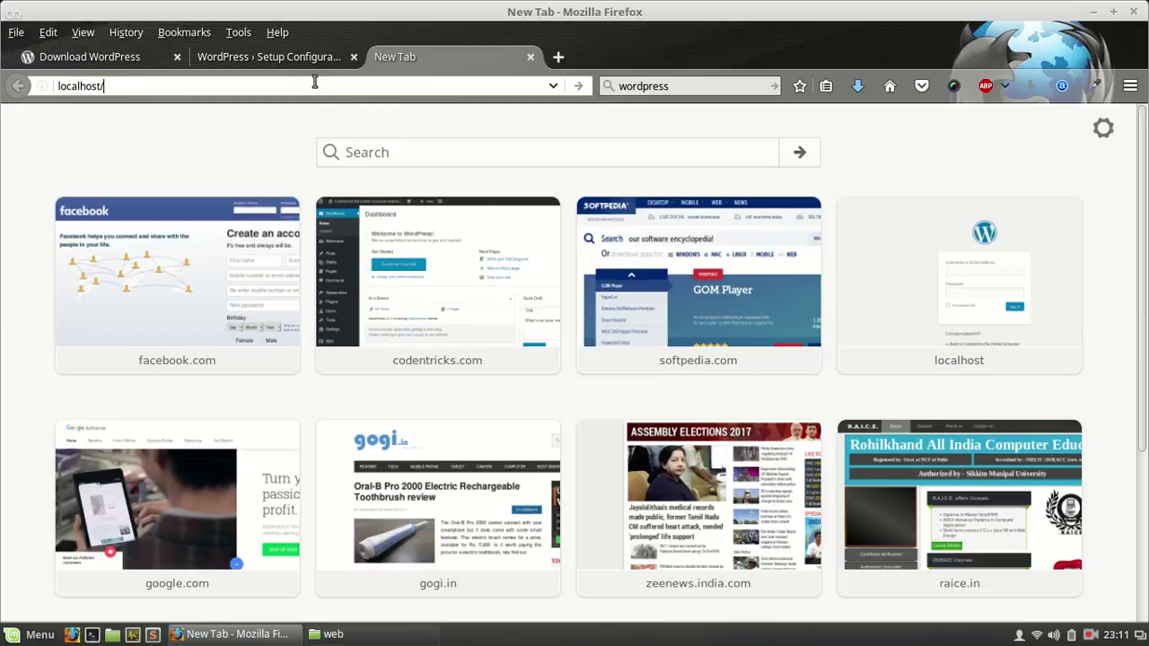
type("hp")
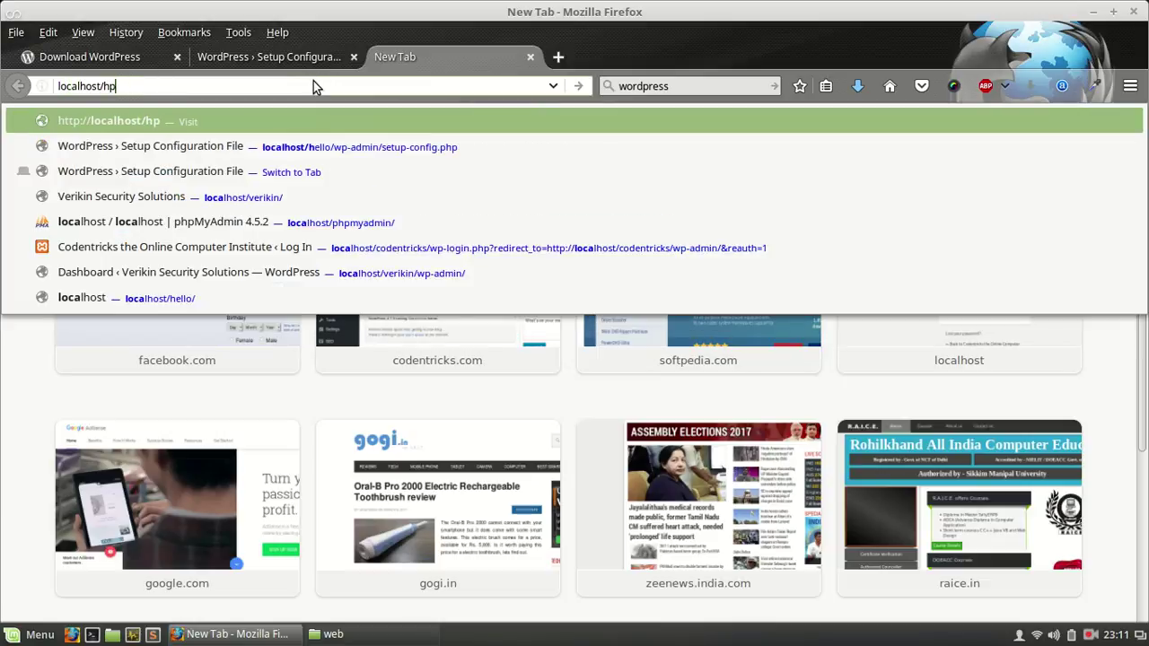
key("BackSpace")
key("BackSpace")
type("phpmyadmin")
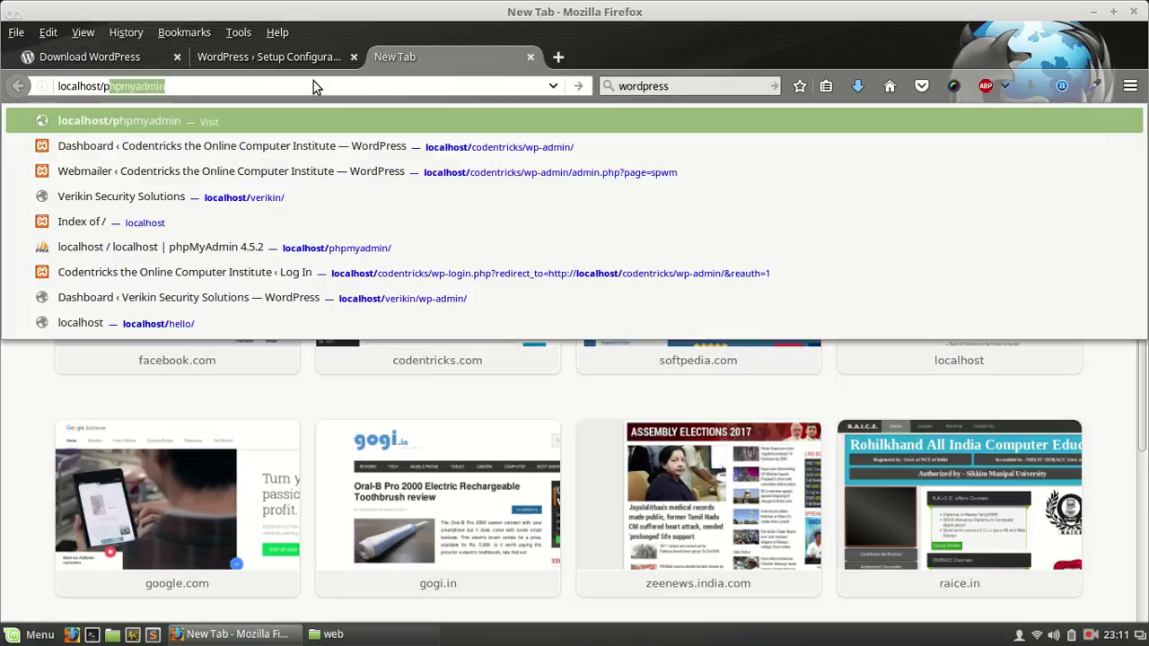
key("Return")
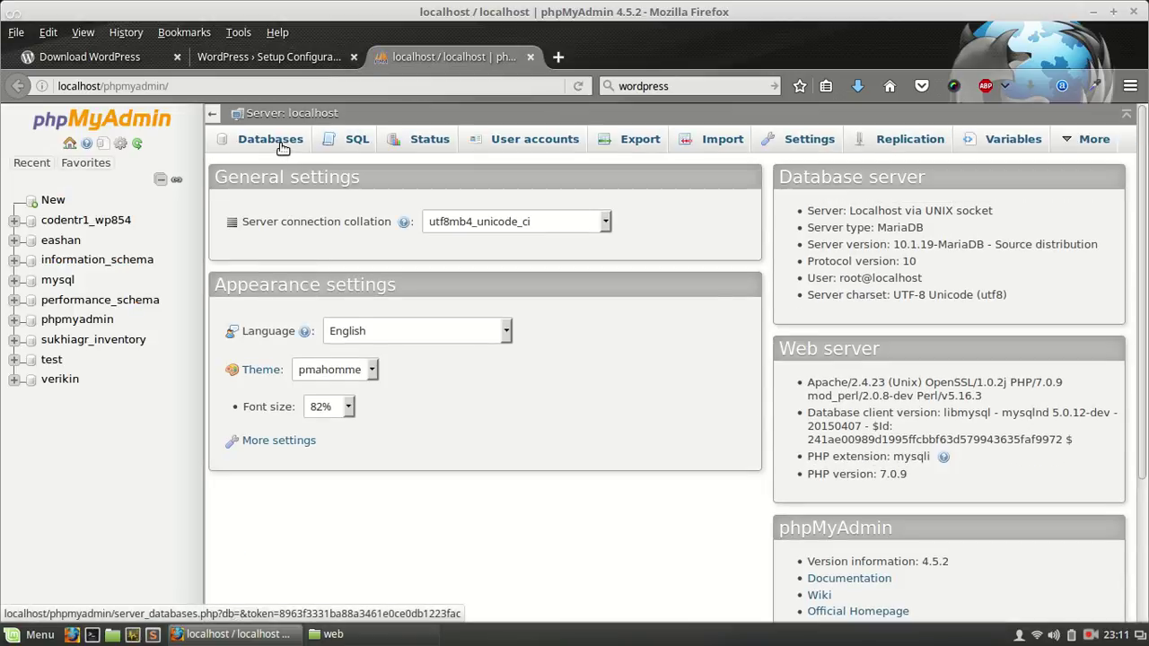
Step: Create a new database named hello from the Databases page
left_click(281, 144)
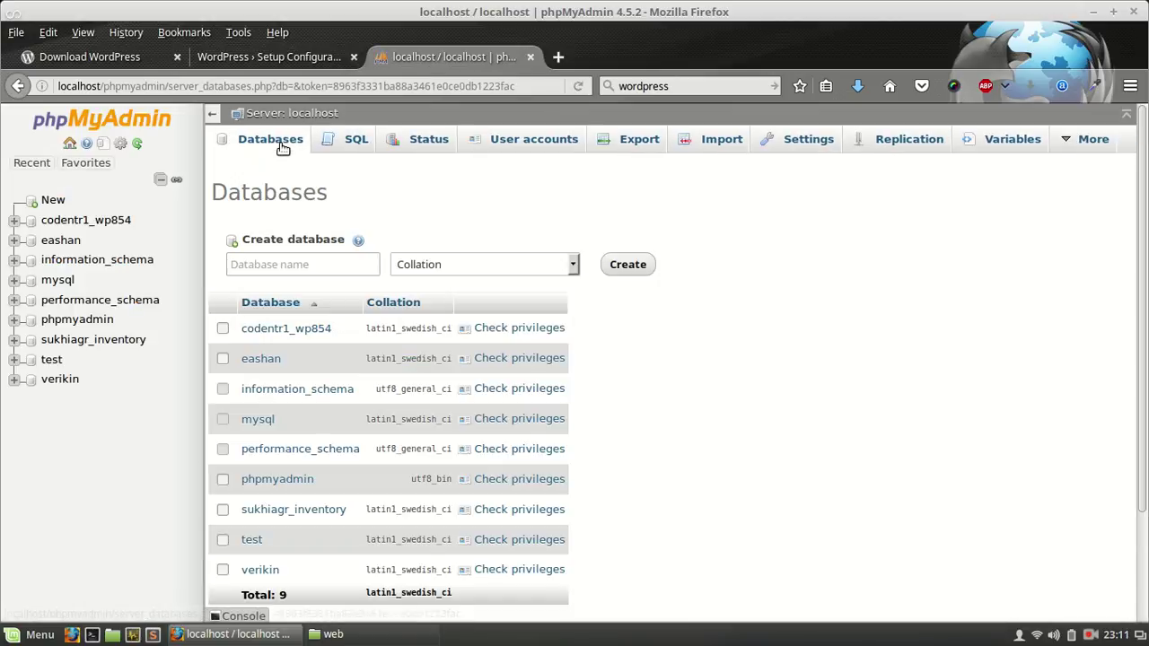
left_click(274, 265)
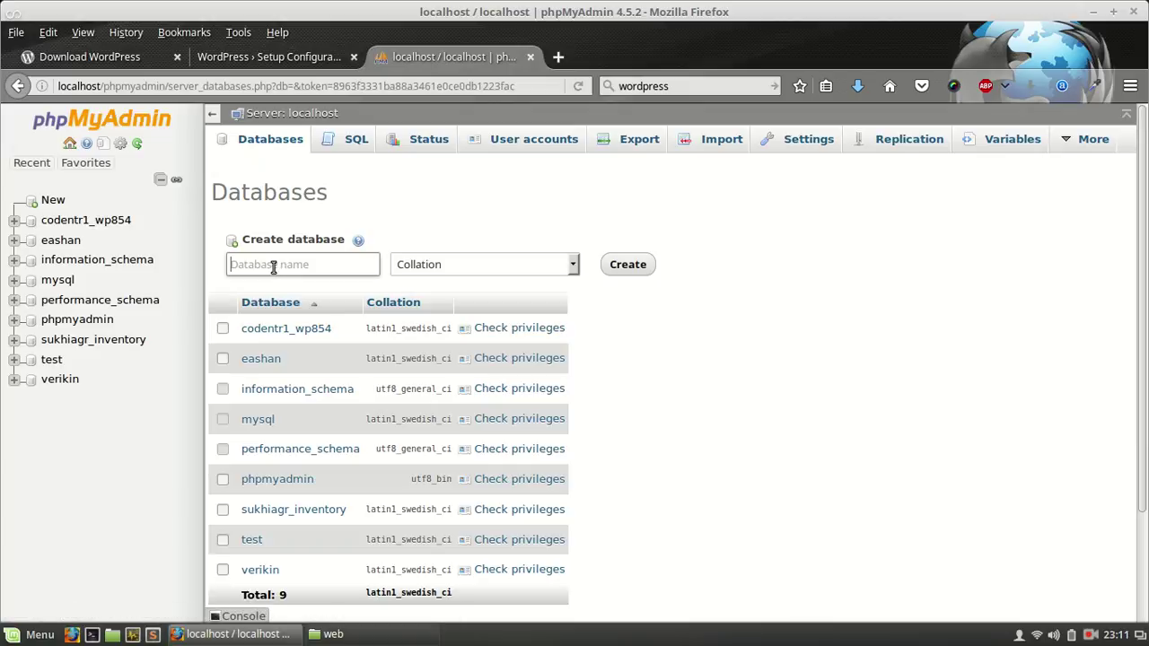
type("hello")
left_click(629, 265)
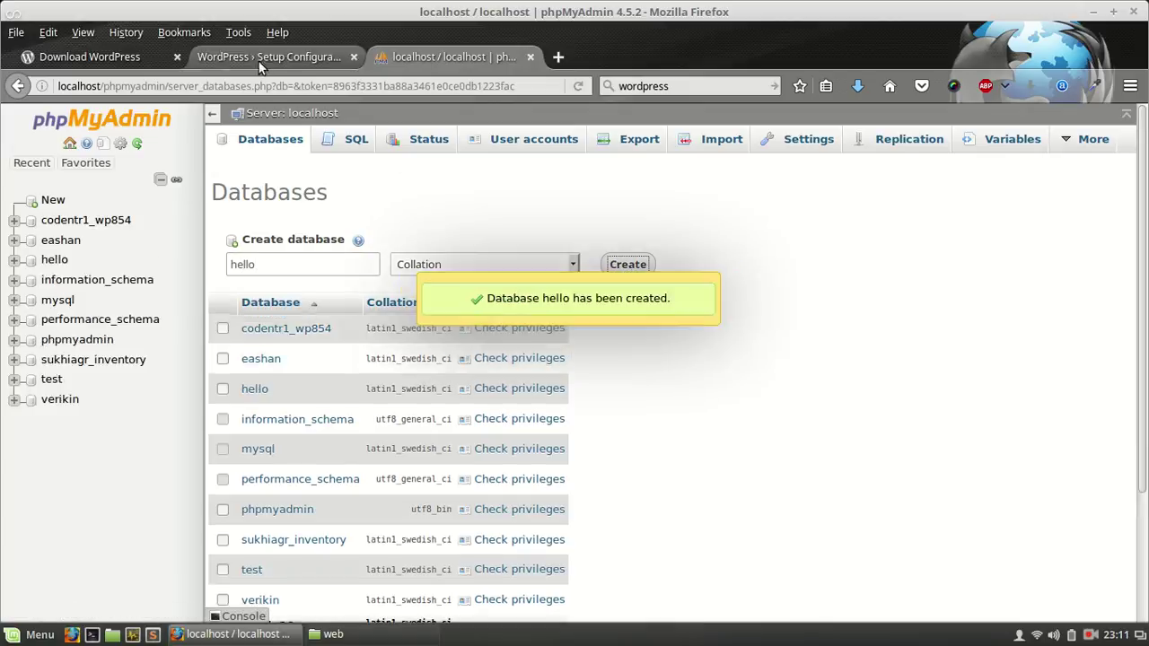
Step: Submit database name hello, username root and a blank password to the installer
left_click(250, 60)
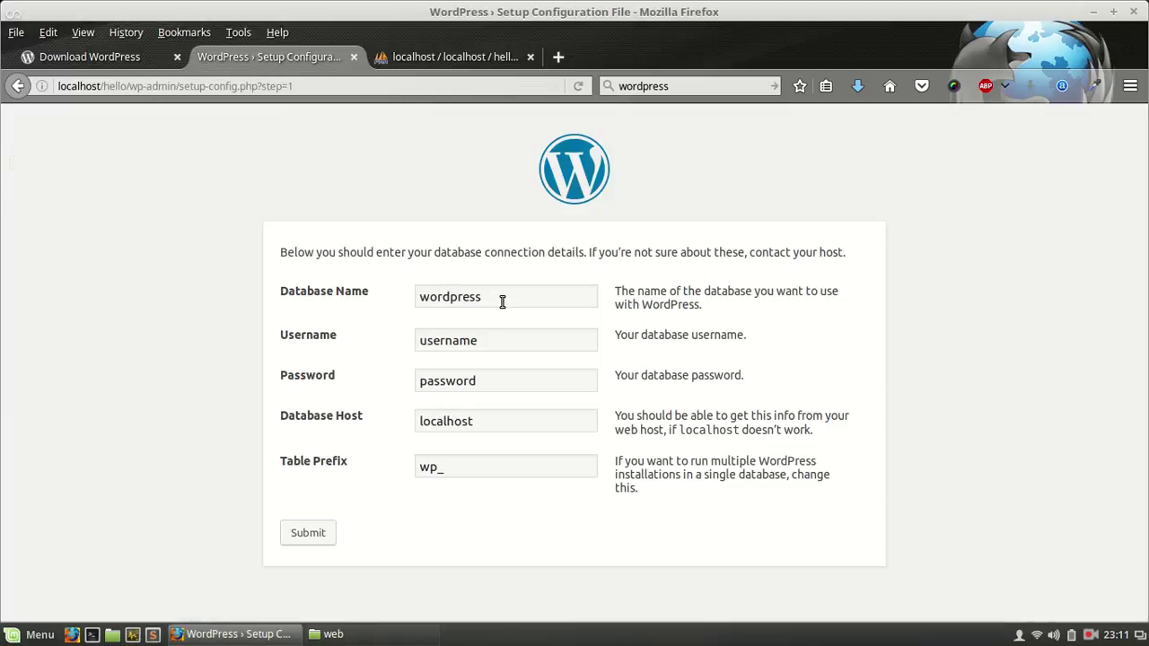
left_click_drag(502, 301, 398, 289)
type("hello")
left_click_drag(480, 338, 384, 336)
type("roo")
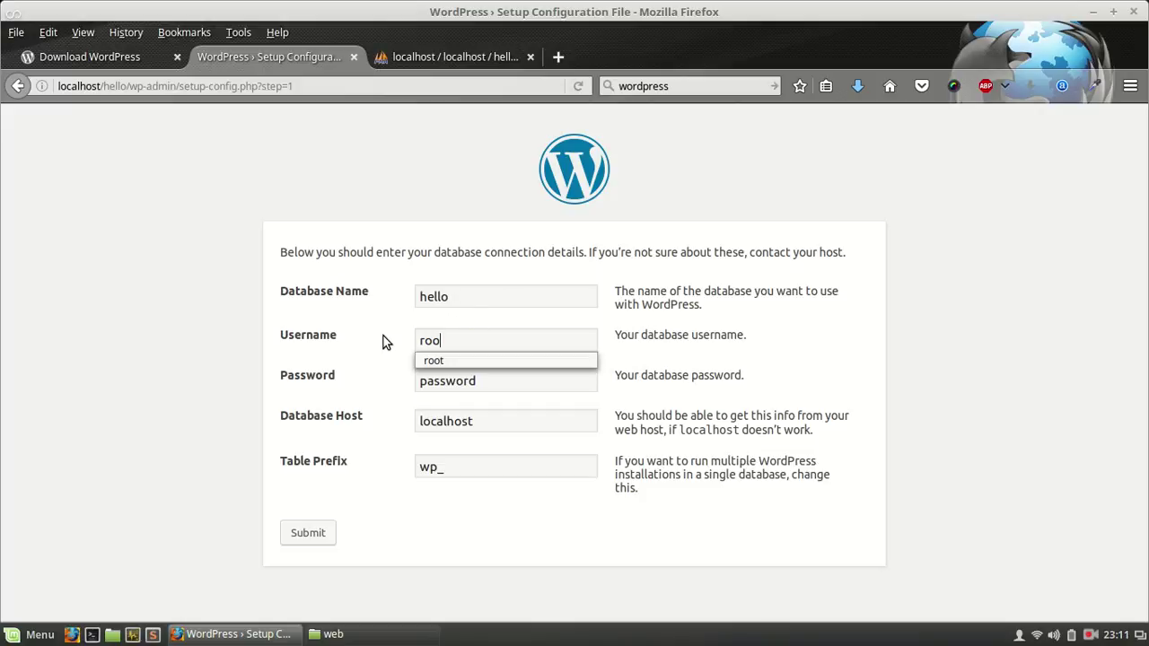
type("t")
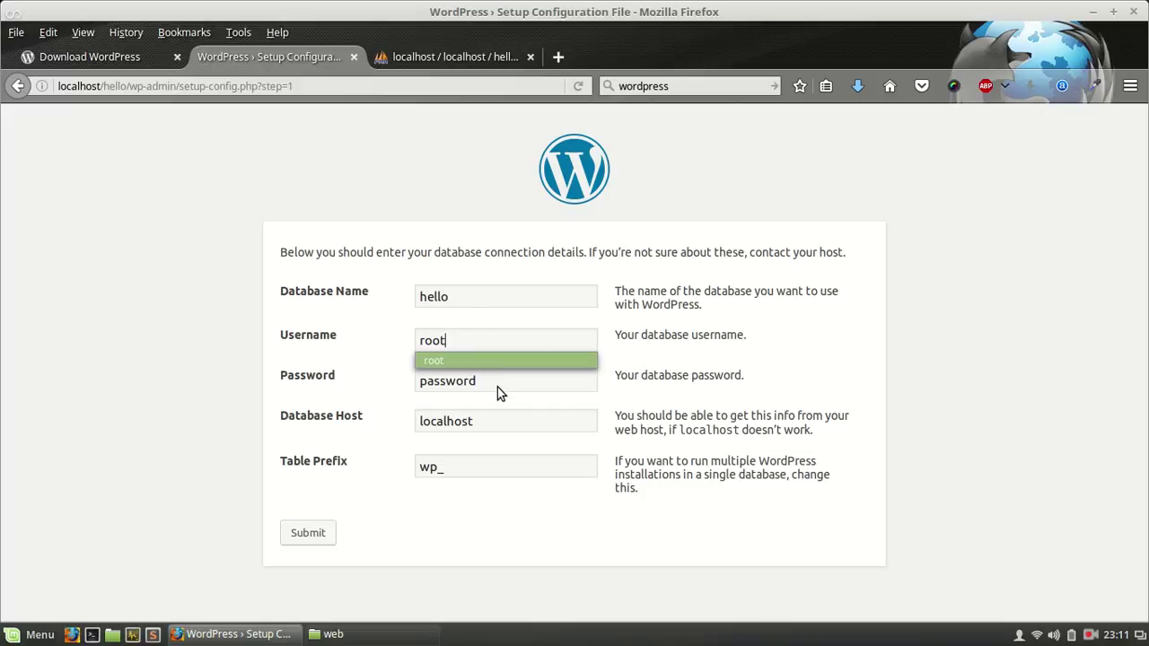
left_click(497, 384)
left_click_drag(496, 383, 403, 372)
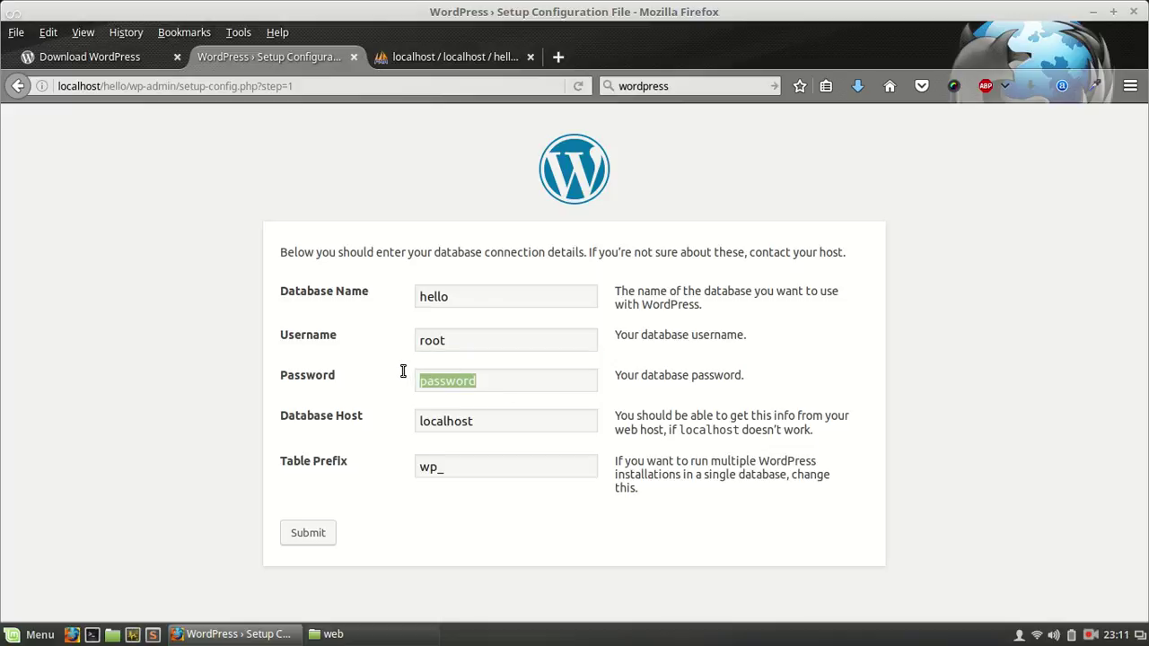
key("BackSpace")
left_click(316, 535)
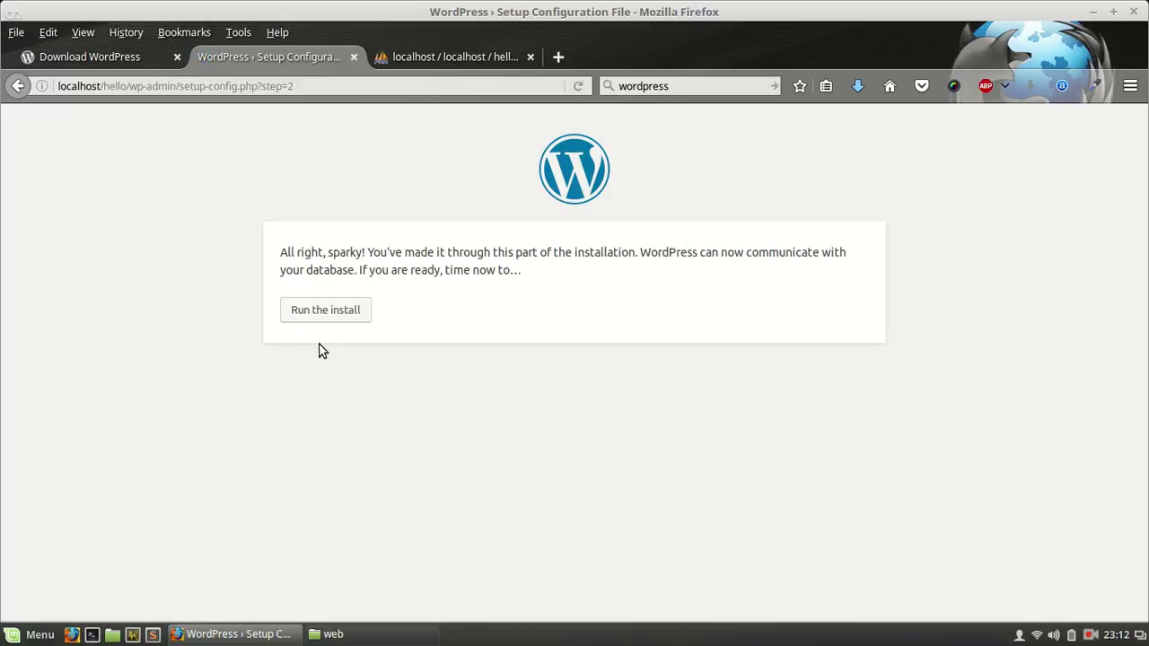
Step: Run the install and enter hello as the site title
left_click(330, 323)
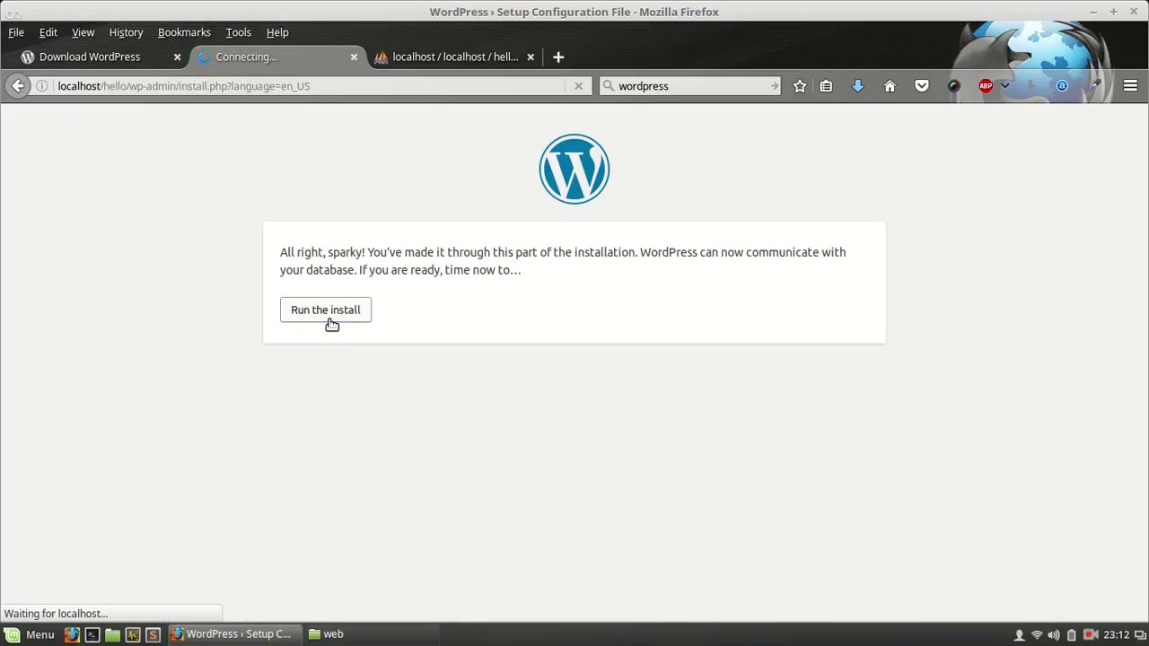
scroll(454, 364, "down", 4)
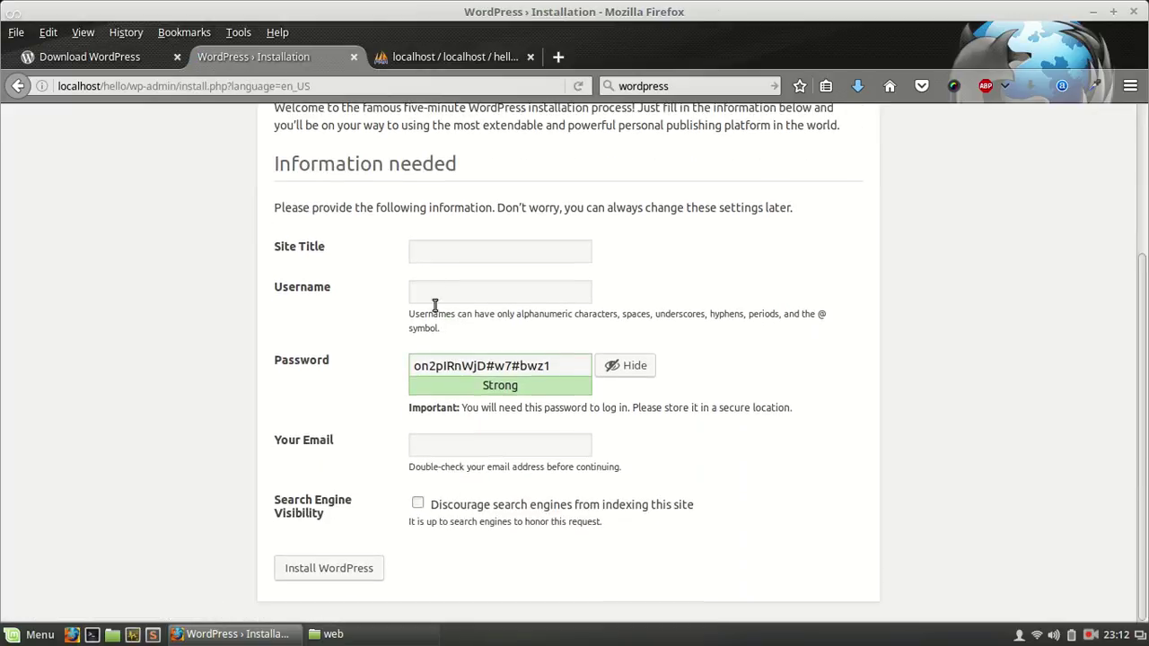
left_click(428, 255)
type("hello")
Step: Enter username admin, a confirmed weak password and an admin e-mail, then install WordPress
left_click(428, 287)
type("admin")
key("Tab")
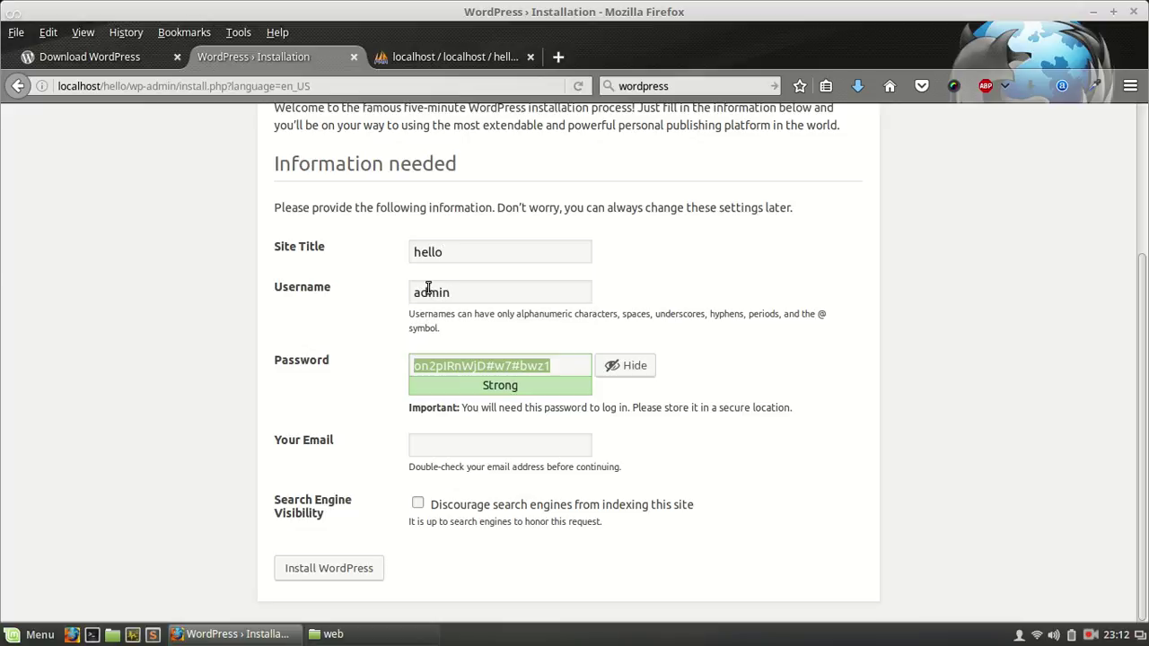
type("demo")
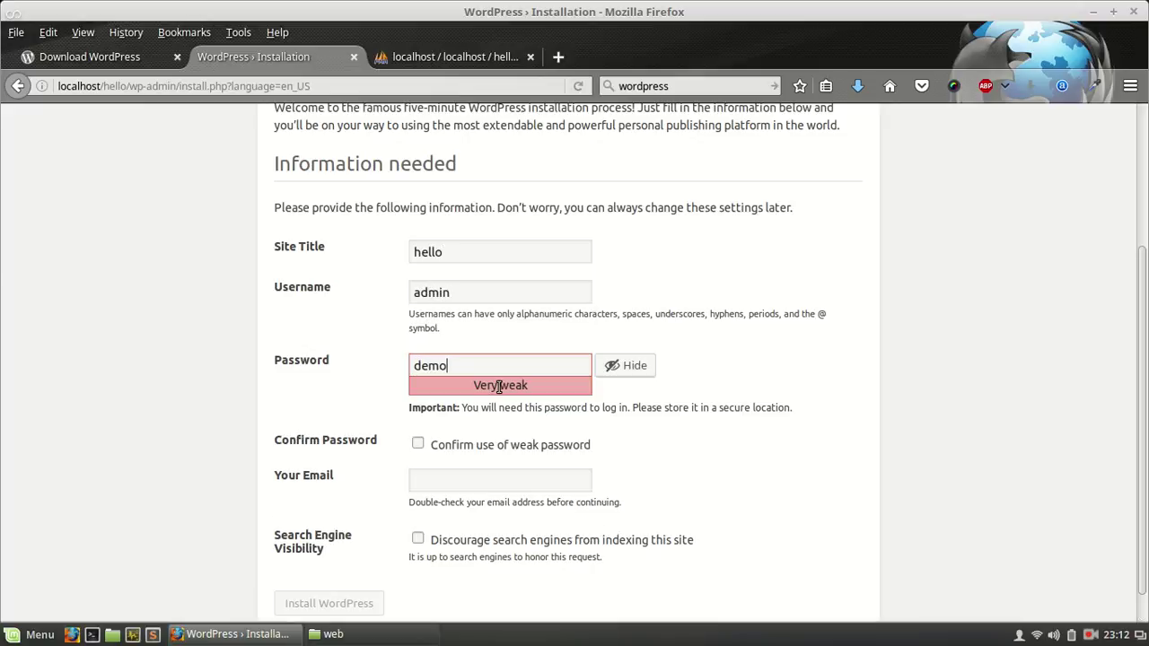
type("123")
left_click(418, 444)
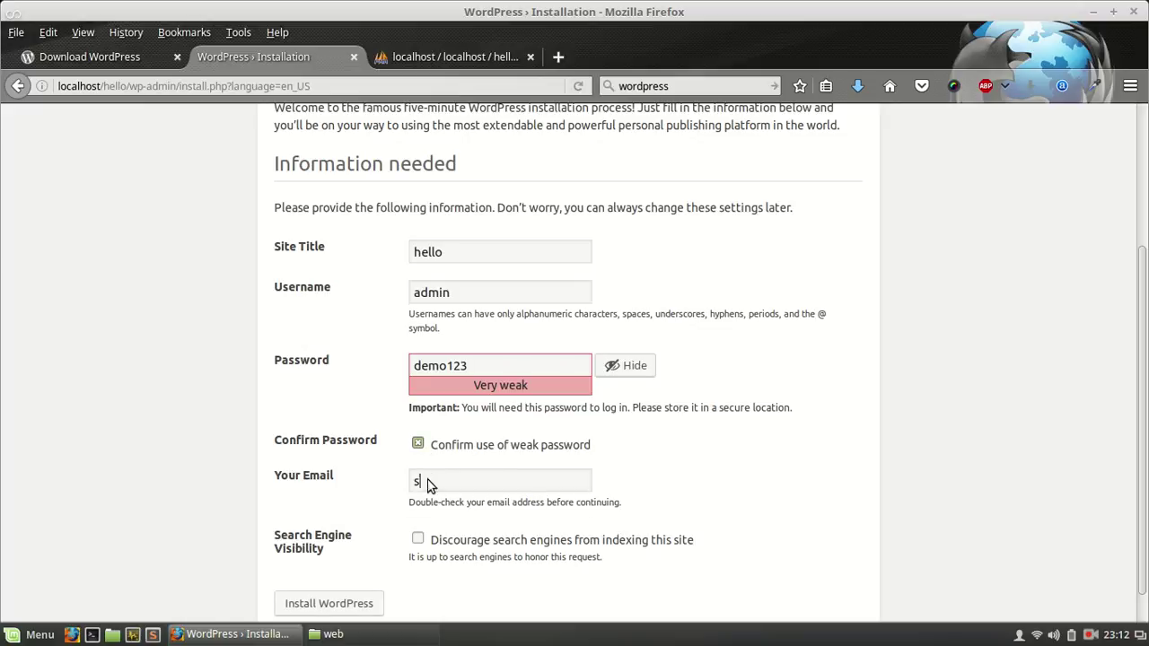
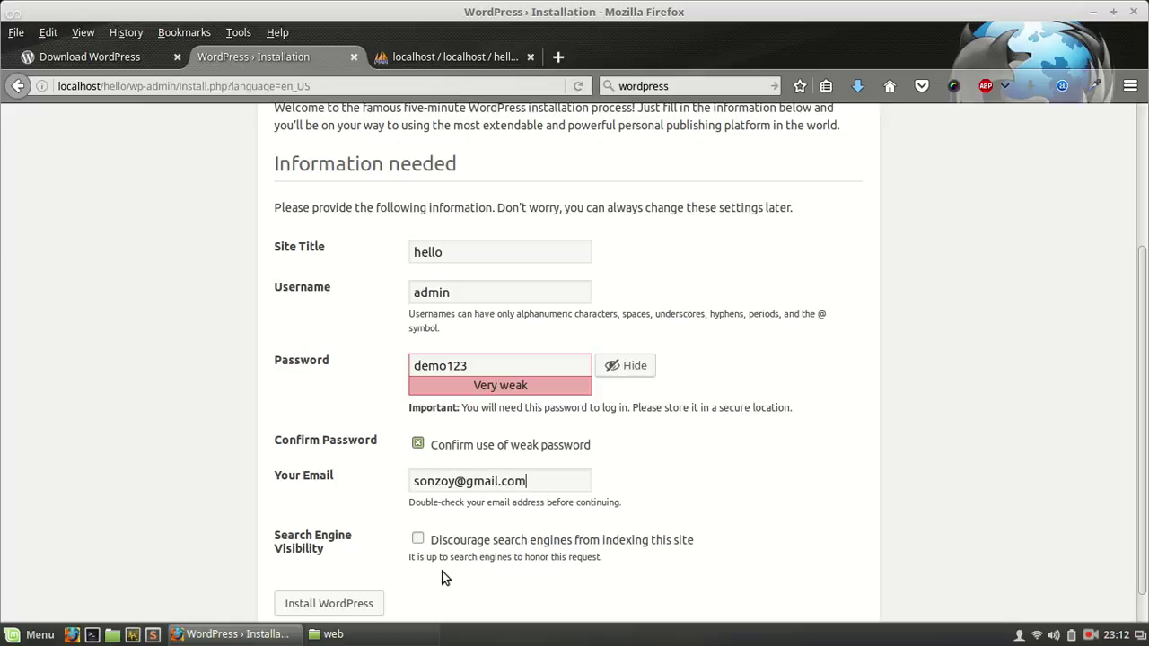
left_click(326, 607)
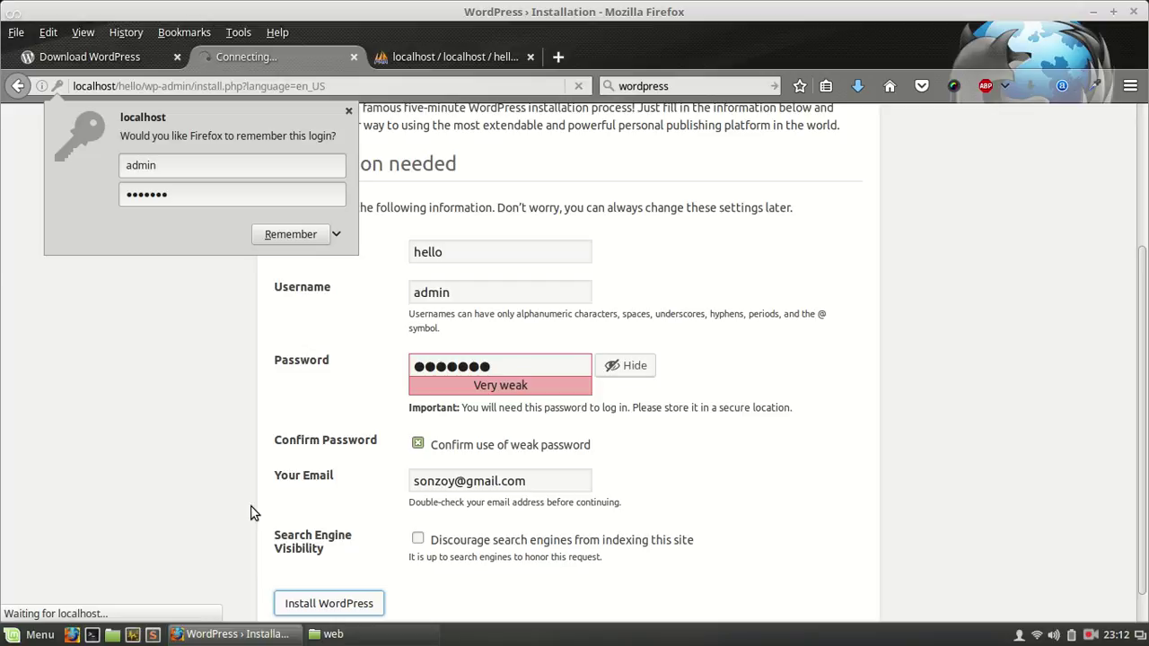
Step: Check the hello database's 12 wp_ tables in phpMyAdmin, then return to the login tab
left_click(454, 54)
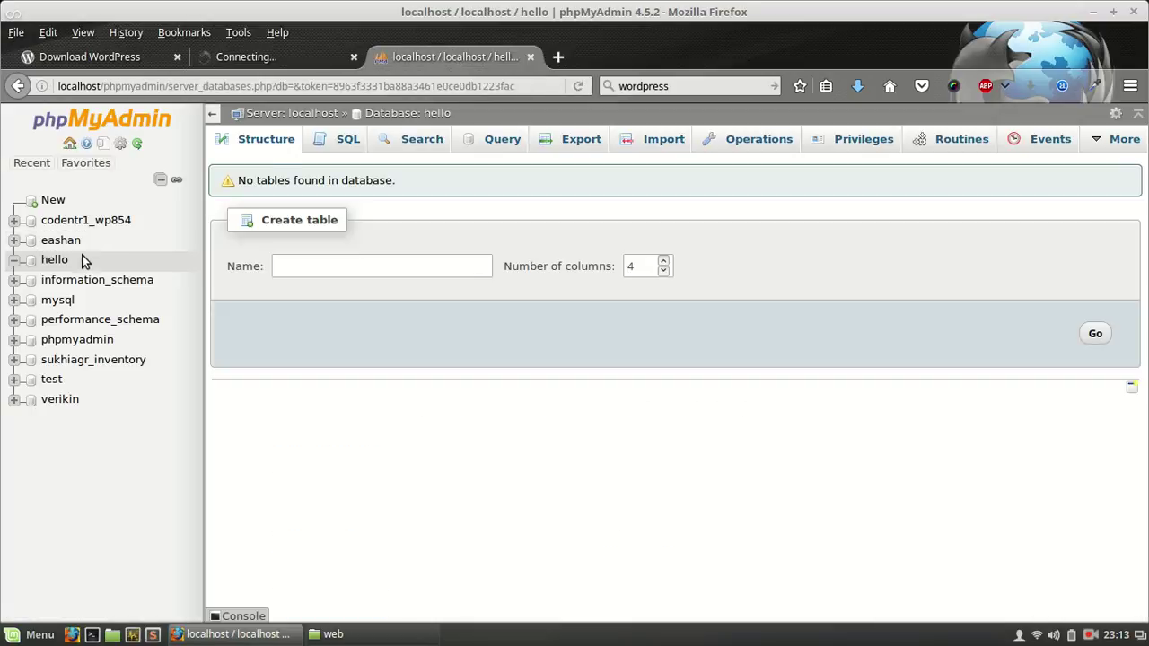
left_click(54, 261)
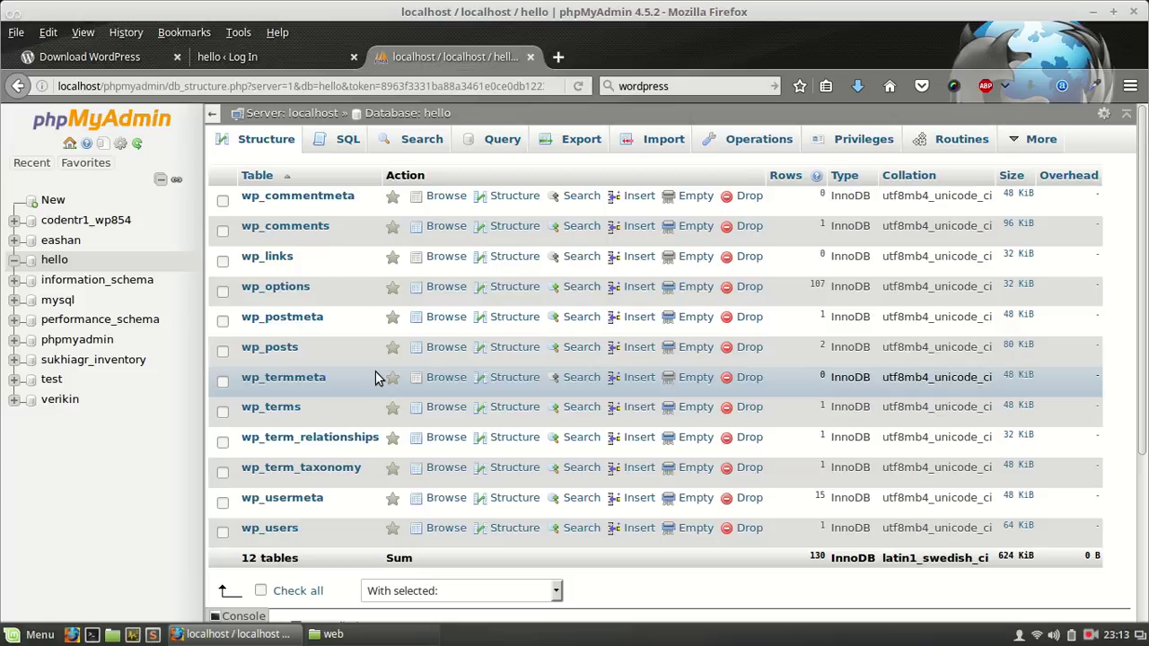
left_click(314, 60)
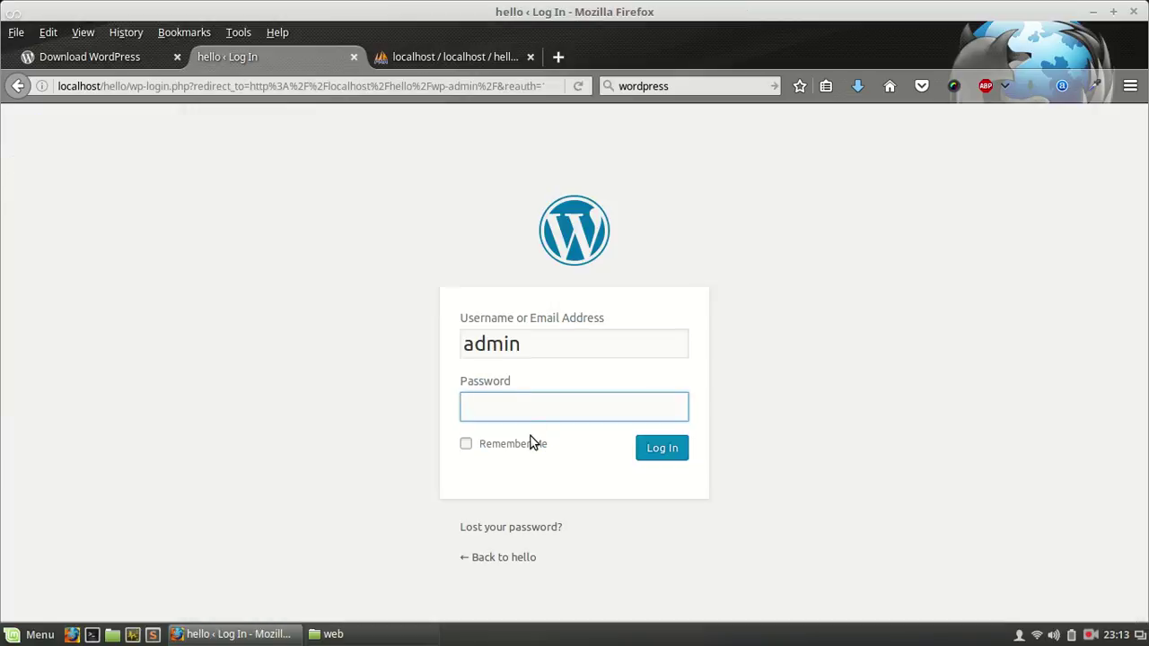
Step: Log in as admin with the account password, then refresh the hello tables' Structure in phpMyAdmin
type("admin12")
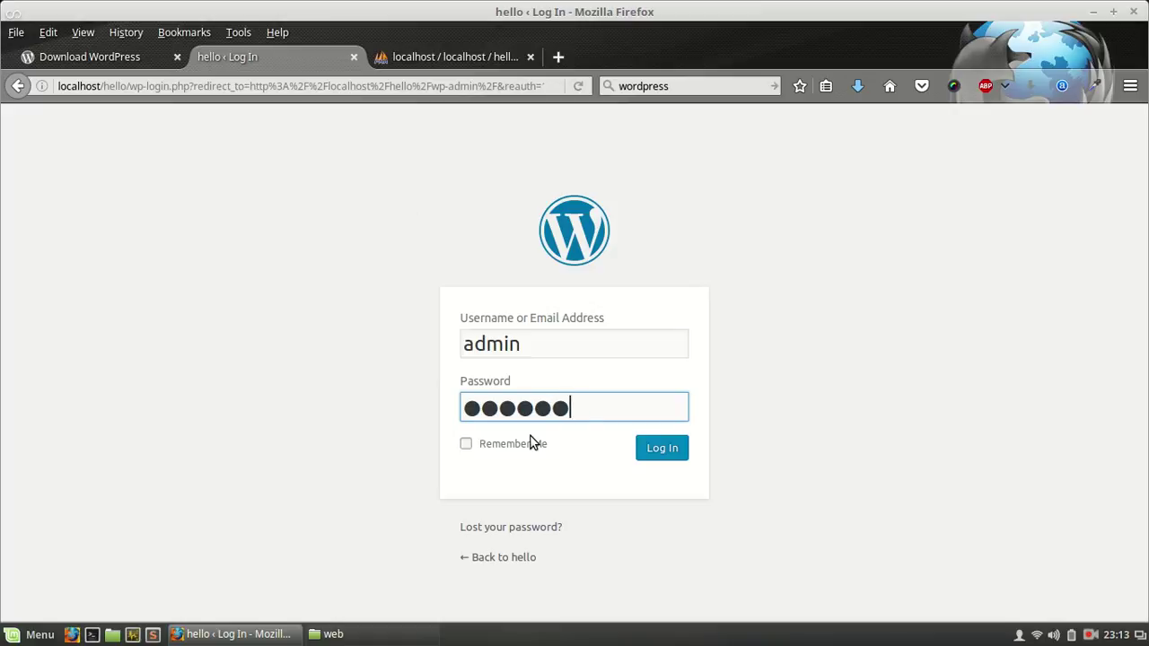
key("Return")
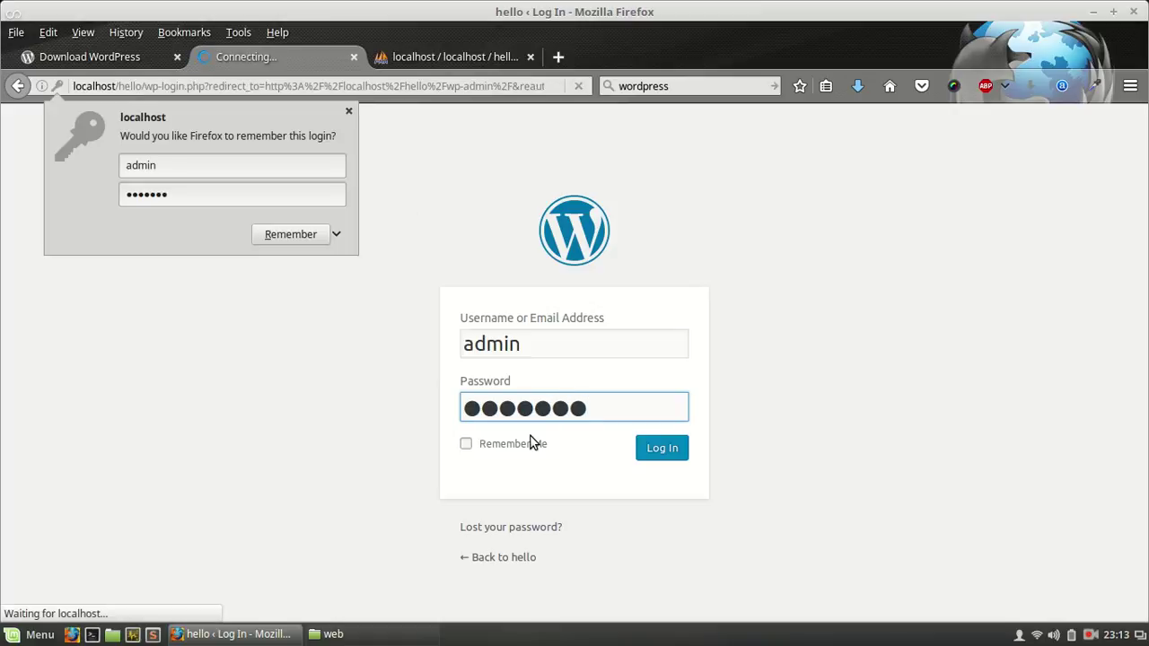
left_click(350, 112)
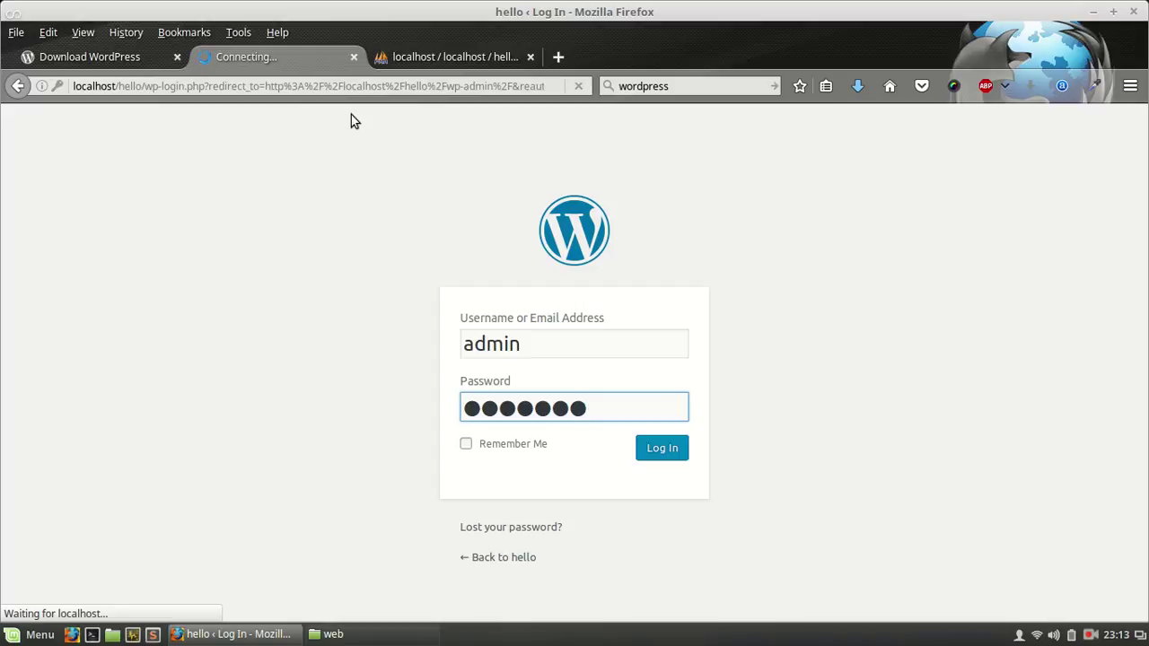
left_click(429, 57)
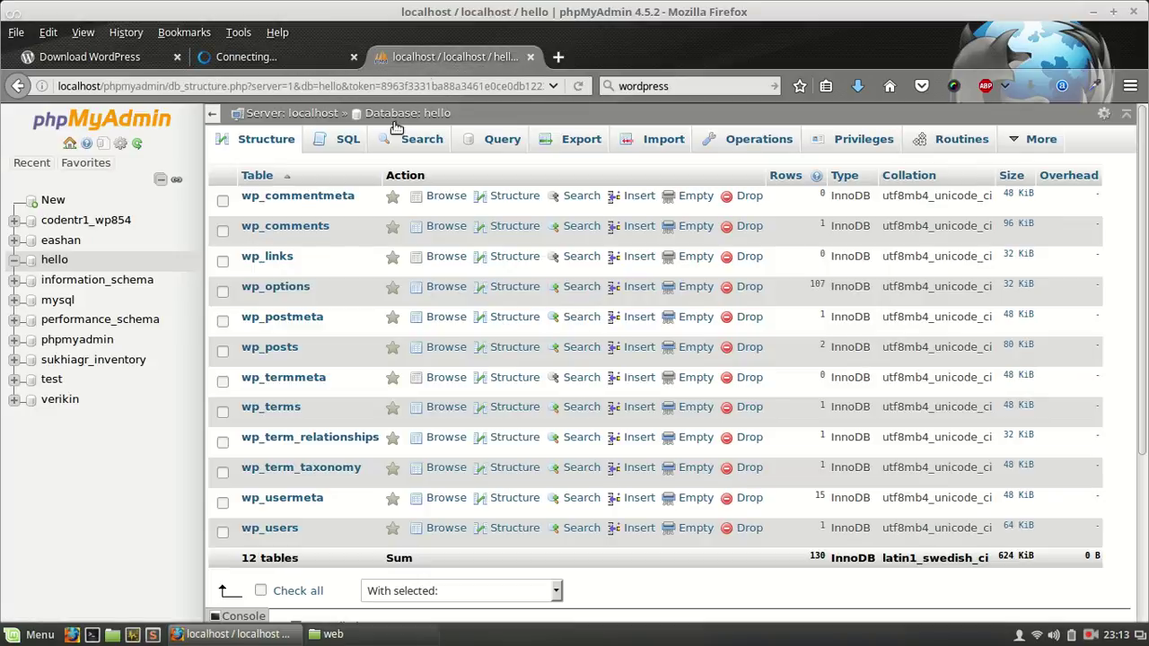
left_click(276, 145)
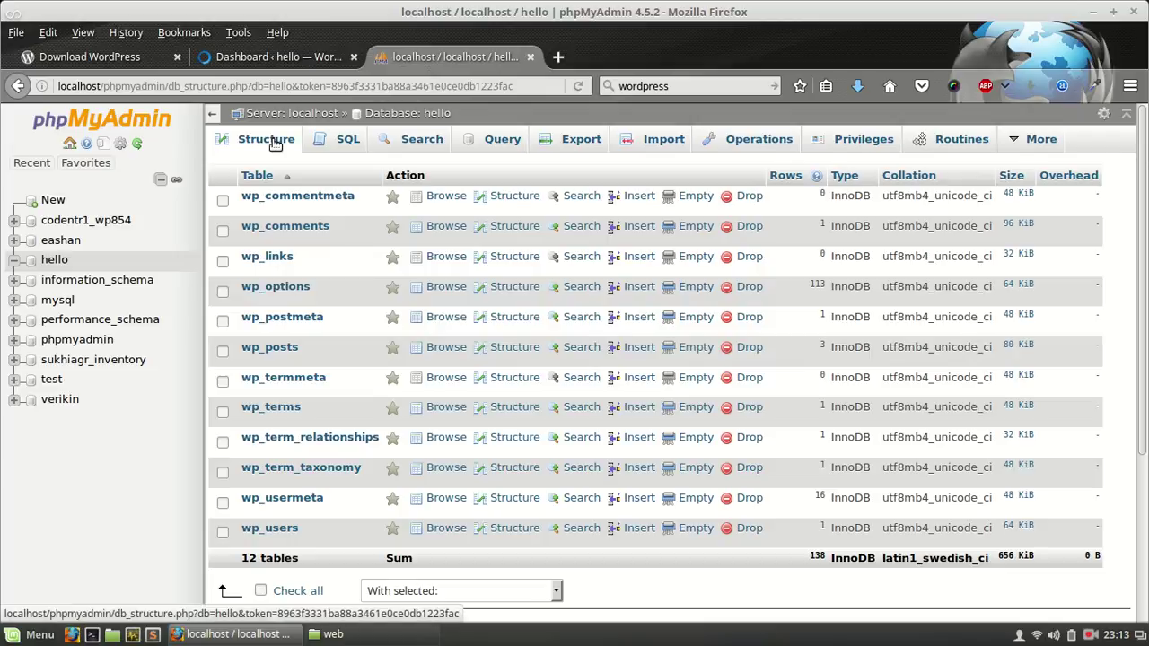
Step: From the hello Dashboard, go to Plugins > Add New to load the plugin installation page
left_click(273, 59)
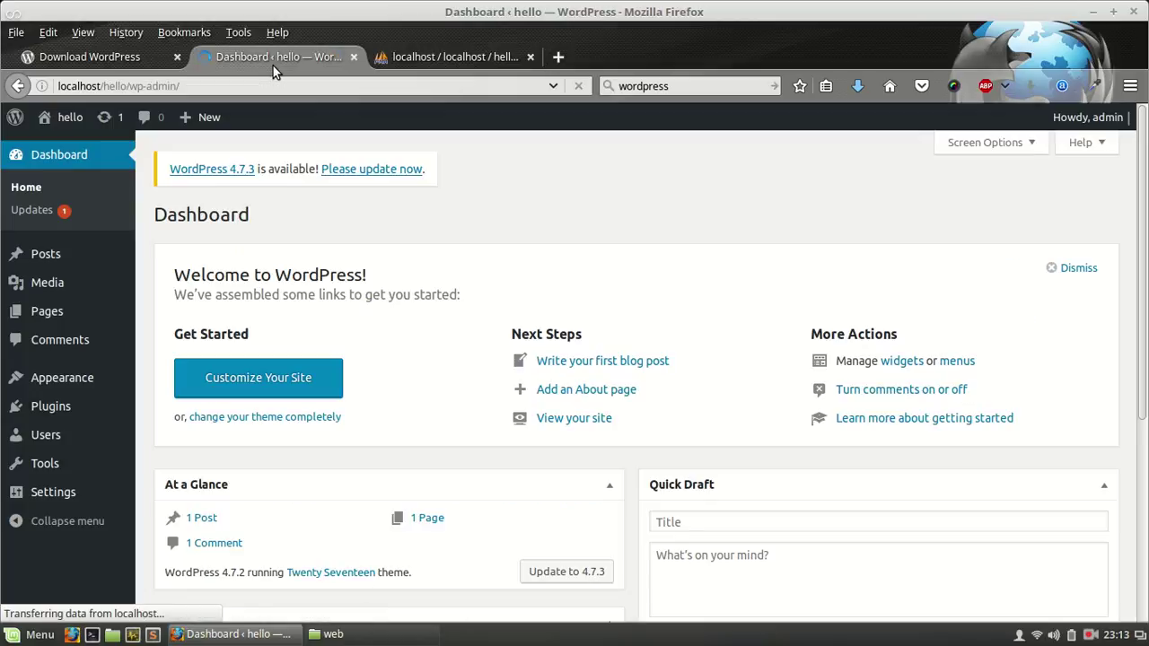
mouse_move(83, 412)
mouse_move(86, 388)
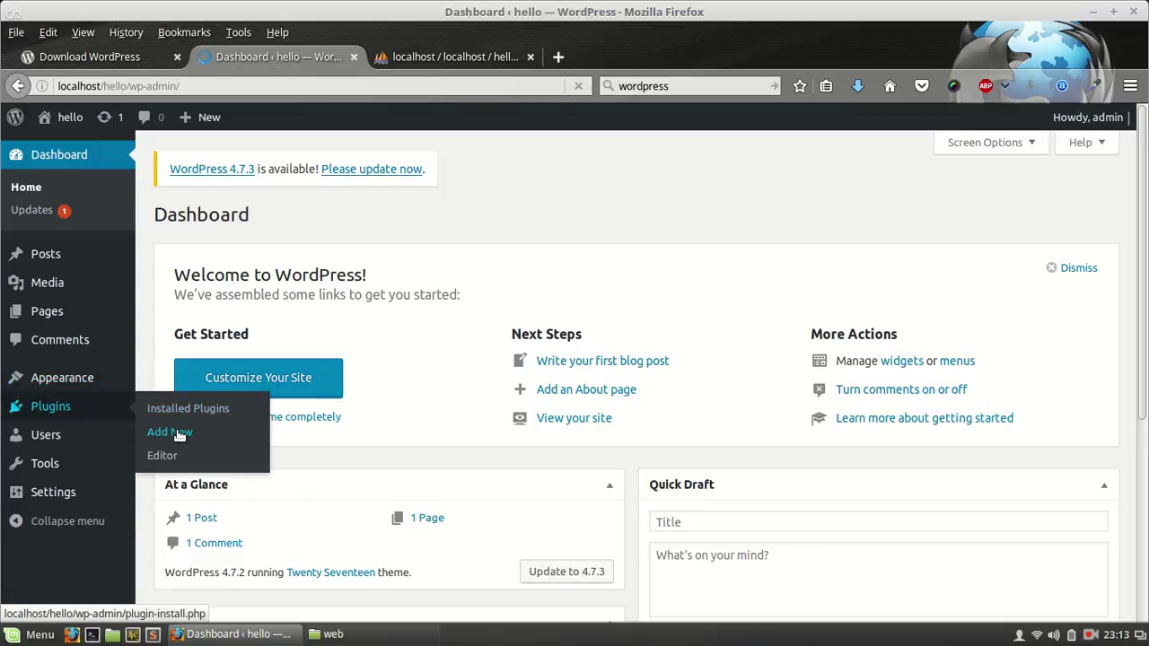
left_click(178, 433)
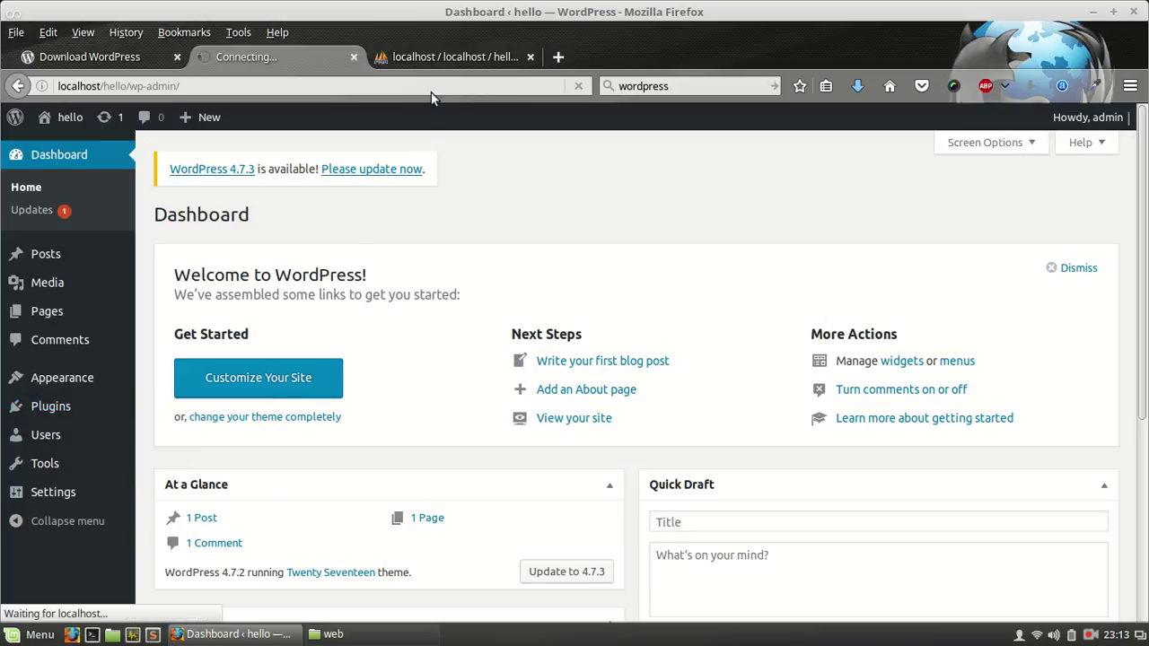
left_click(447, 52)
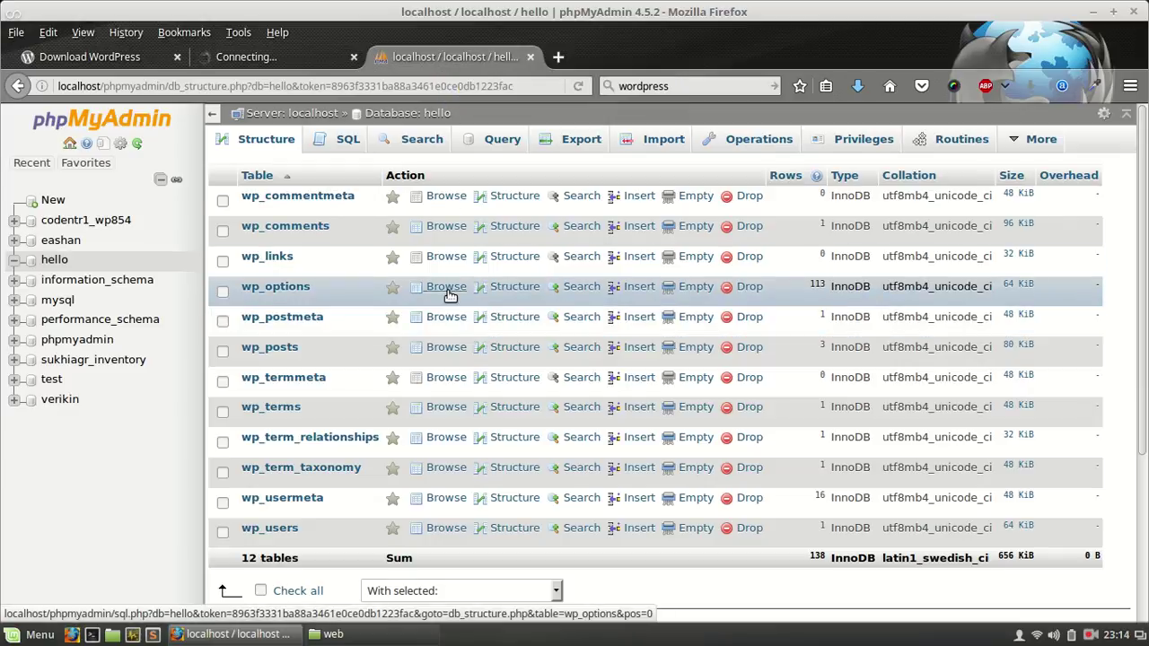
left_click(446, 287)
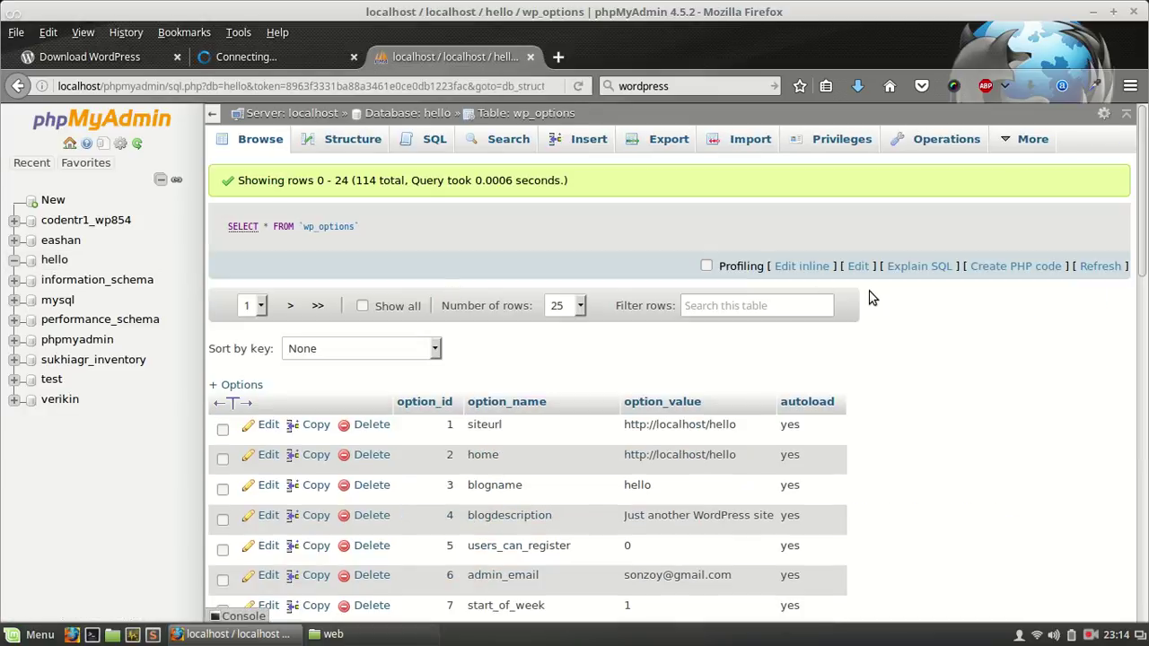
scroll(931, 356, "down", 3)
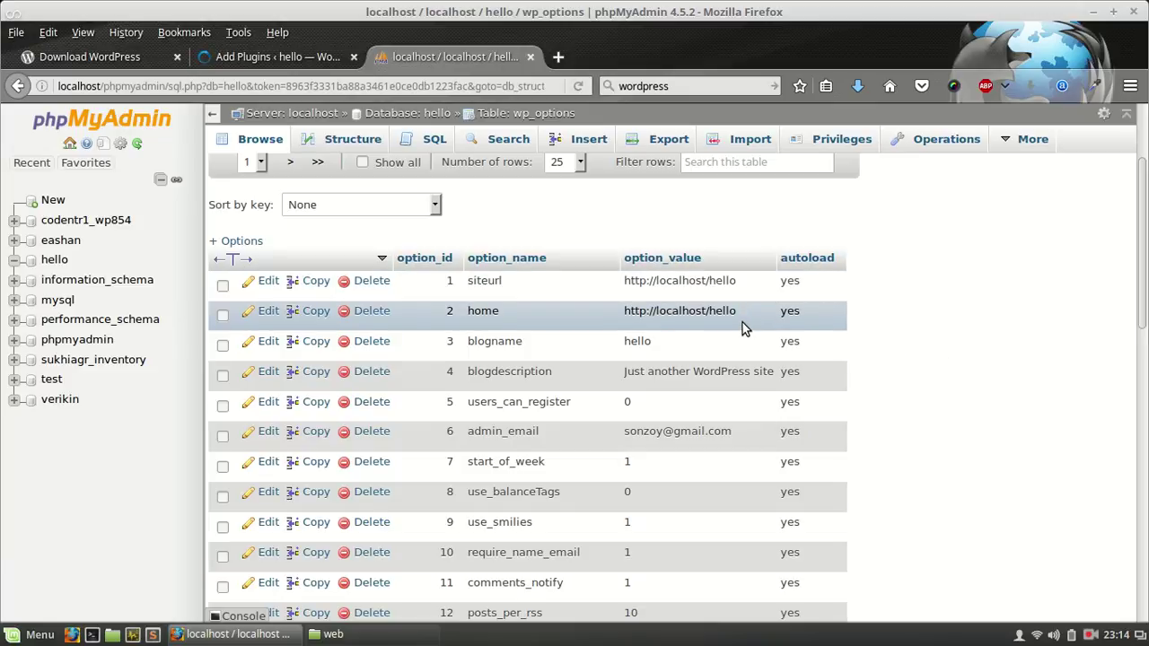
left_click(298, 65)
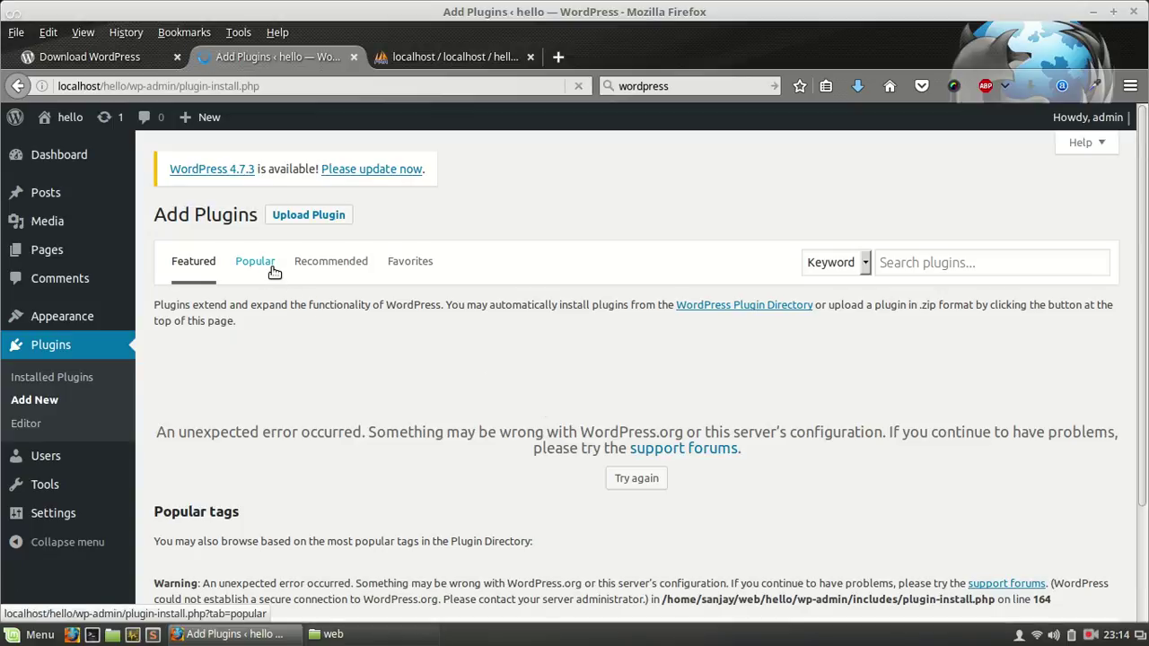
scroll(350, 426, "down", 3)
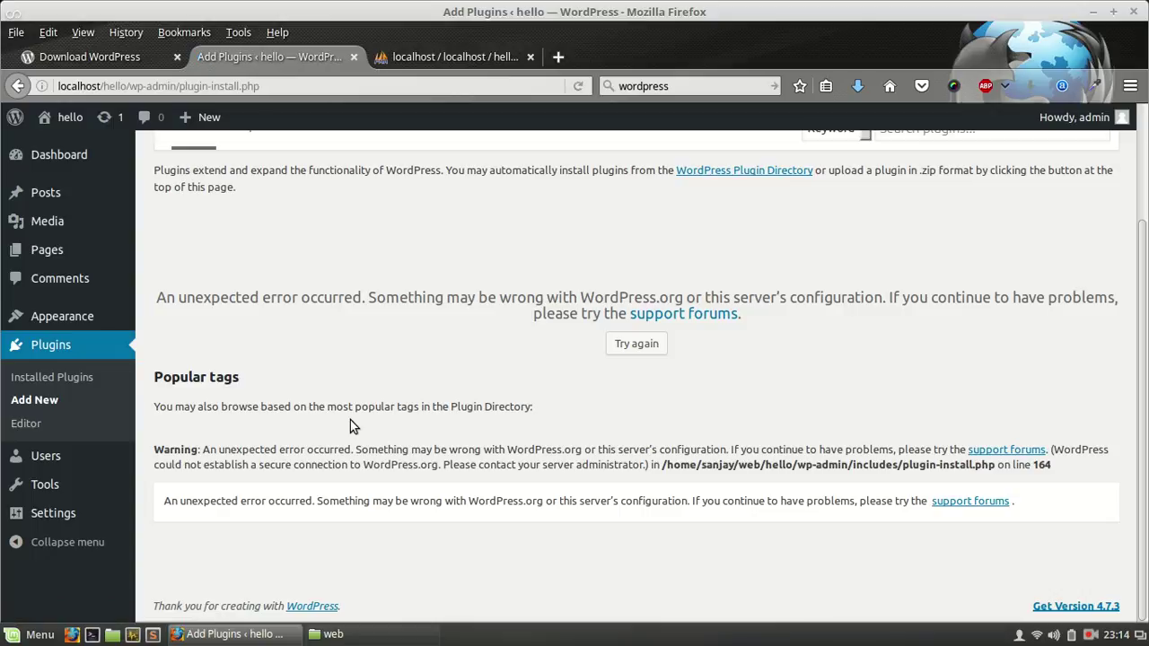
Step: In the hello folder's Permissions, give owner, group and others Read and write file access
left_click(333, 634)
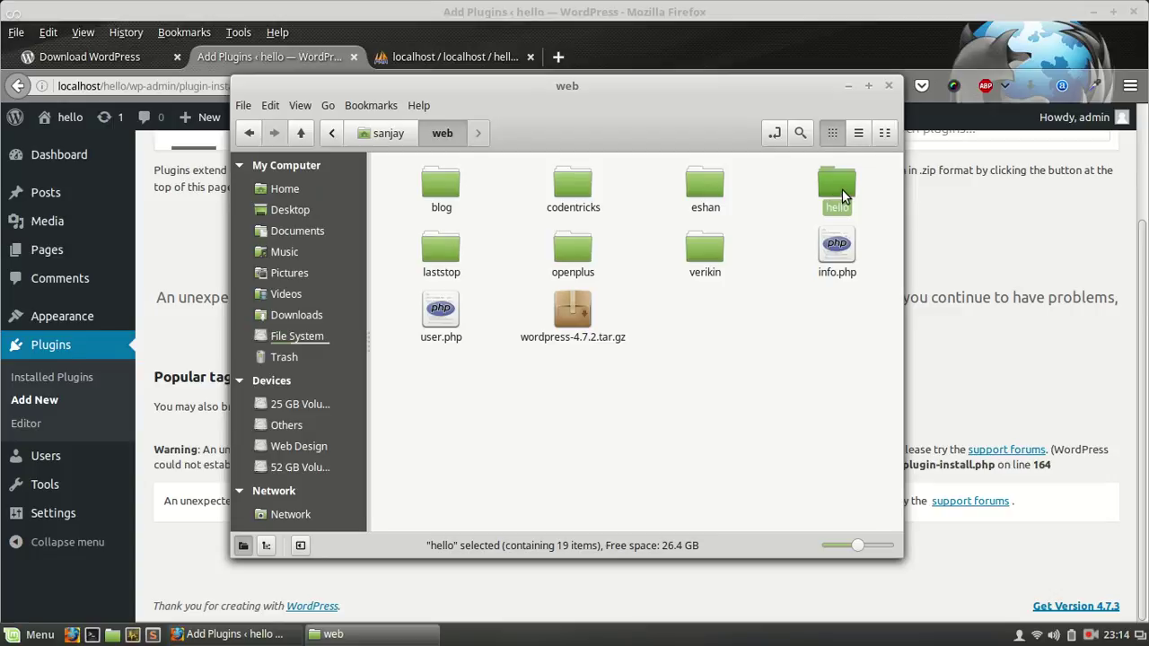
right_click(844, 192)
left_click(877, 573)
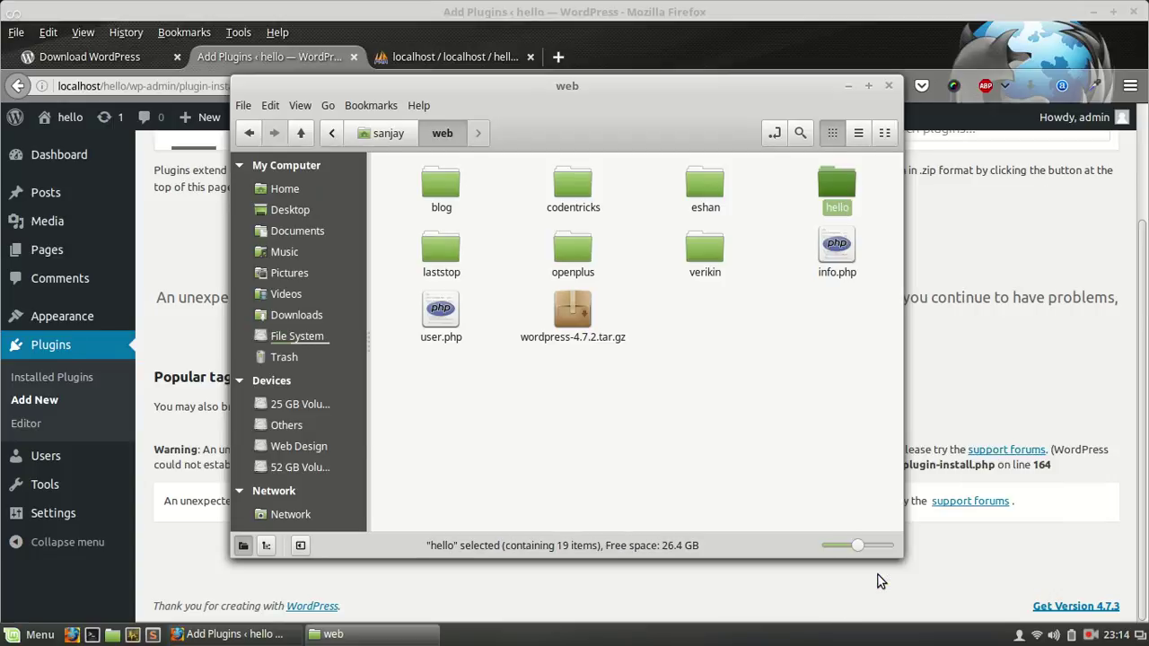
left_click(520, 149)
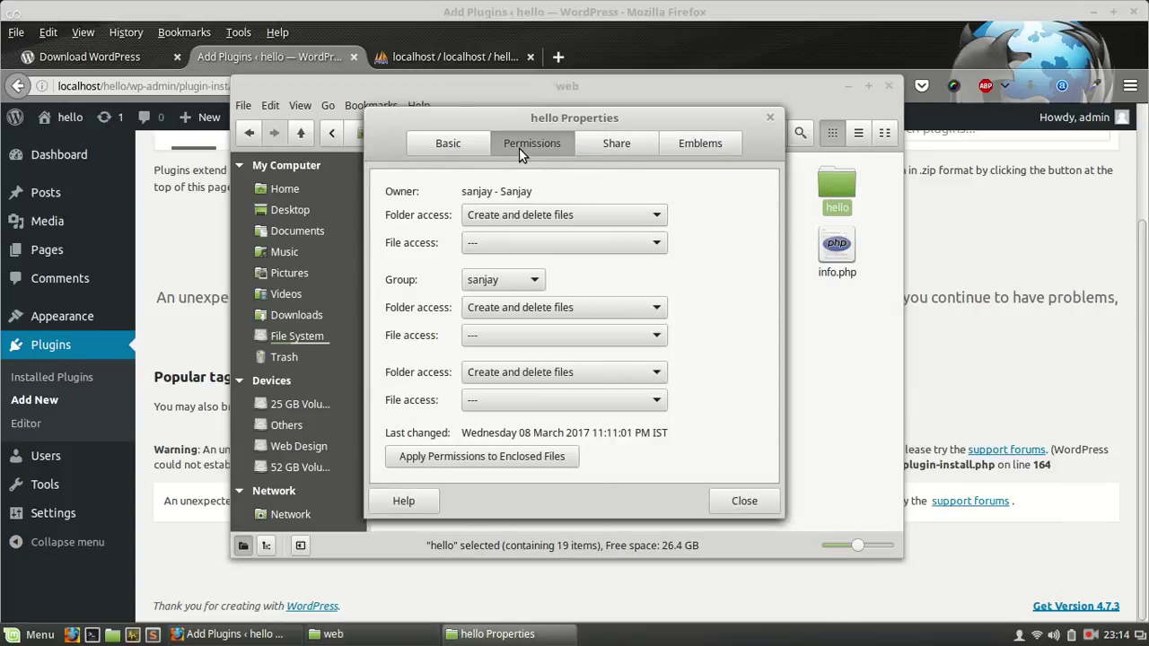
left_click(526, 401)
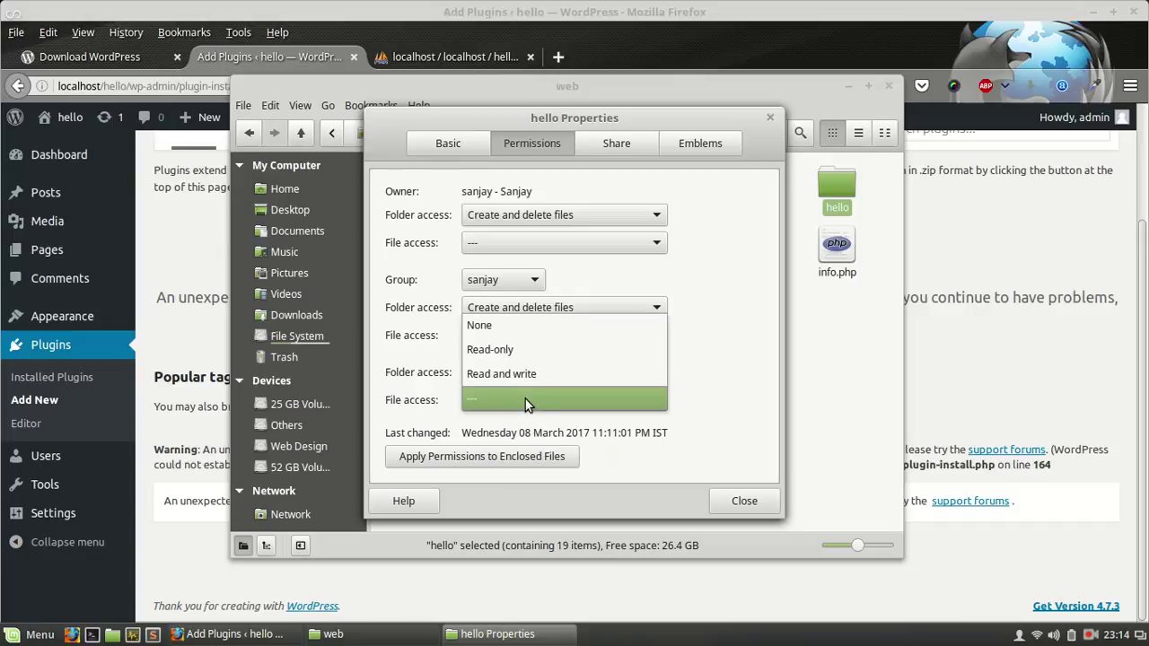
left_click(513, 378)
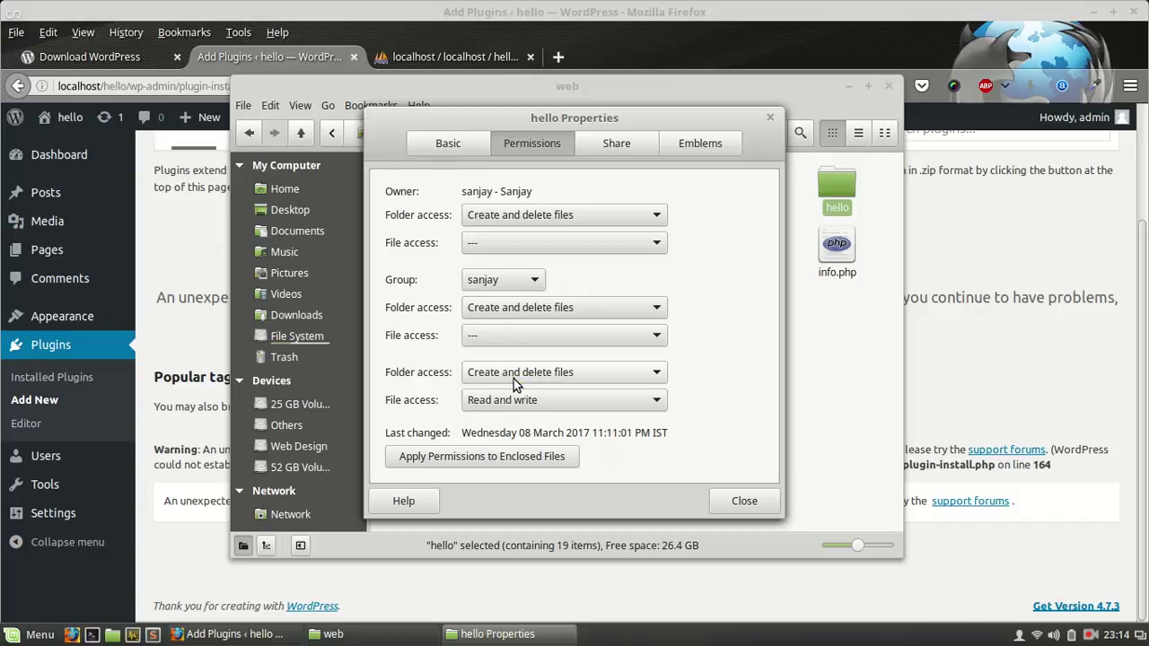
left_click(514, 243)
left_click(499, 224)
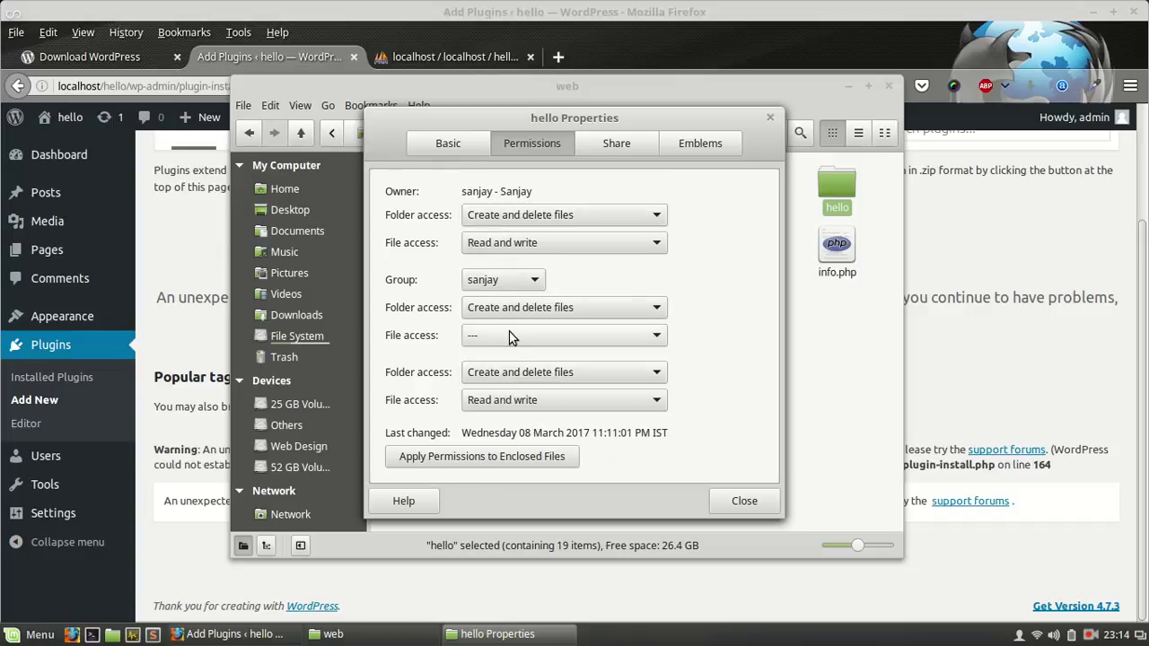
left_click(509, 333)
left_click(492, 315)
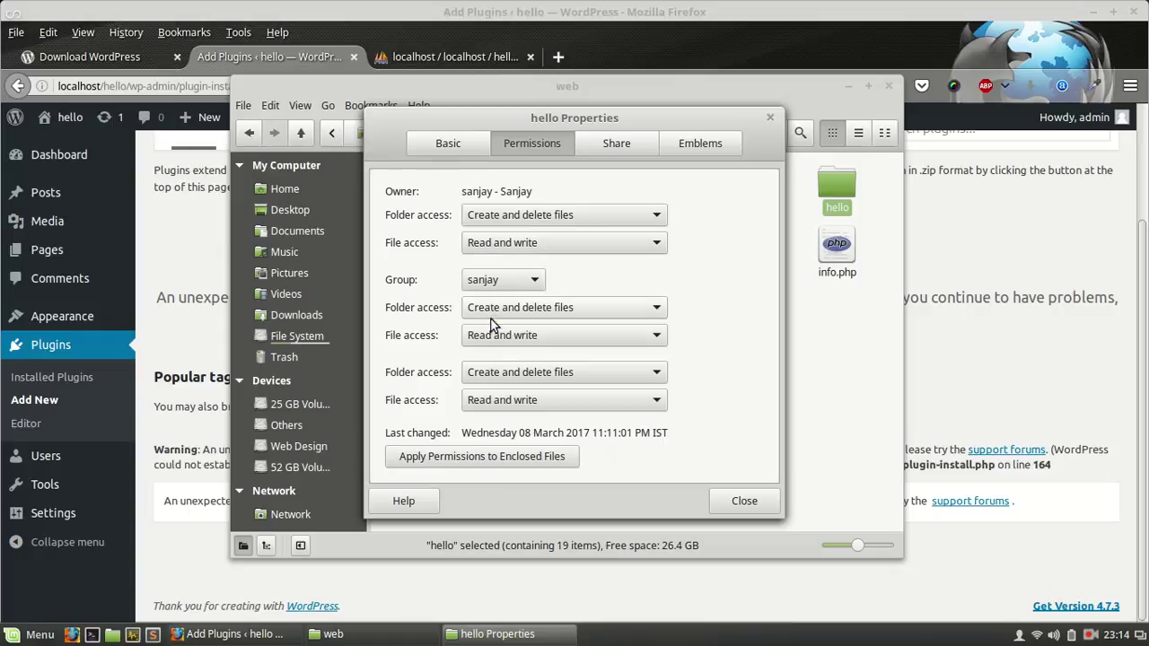
Step: Apply the permissions to all enclosed files, close Properties, and reload the Add Plugins page
left_click(476, 464)
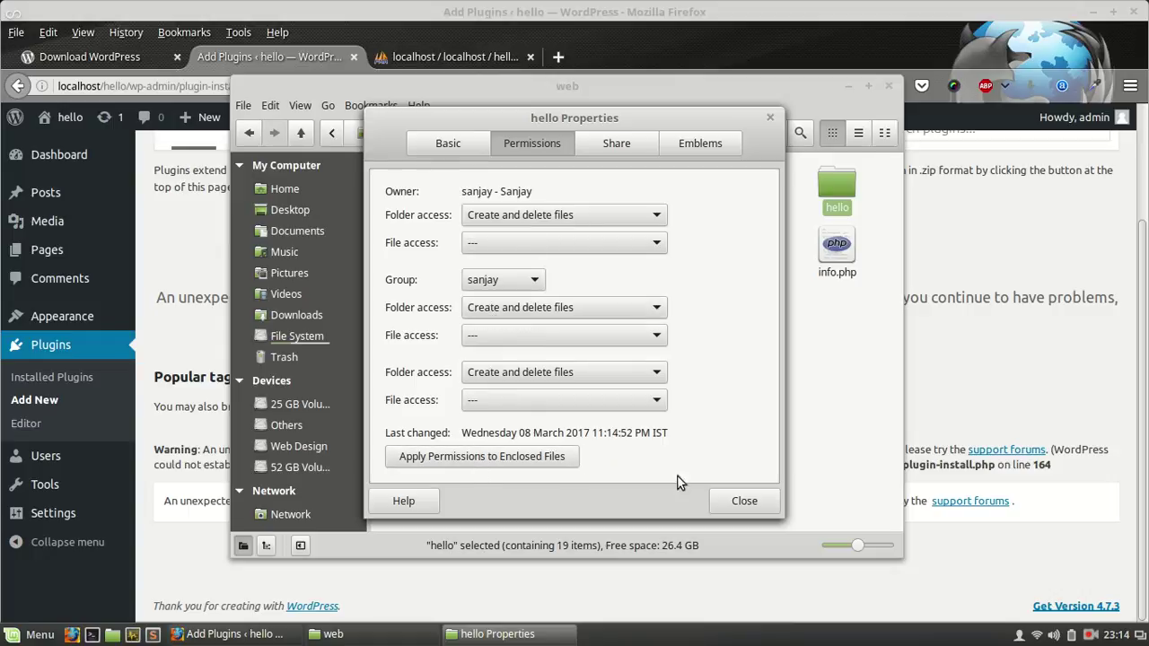
left_click(738, 508)
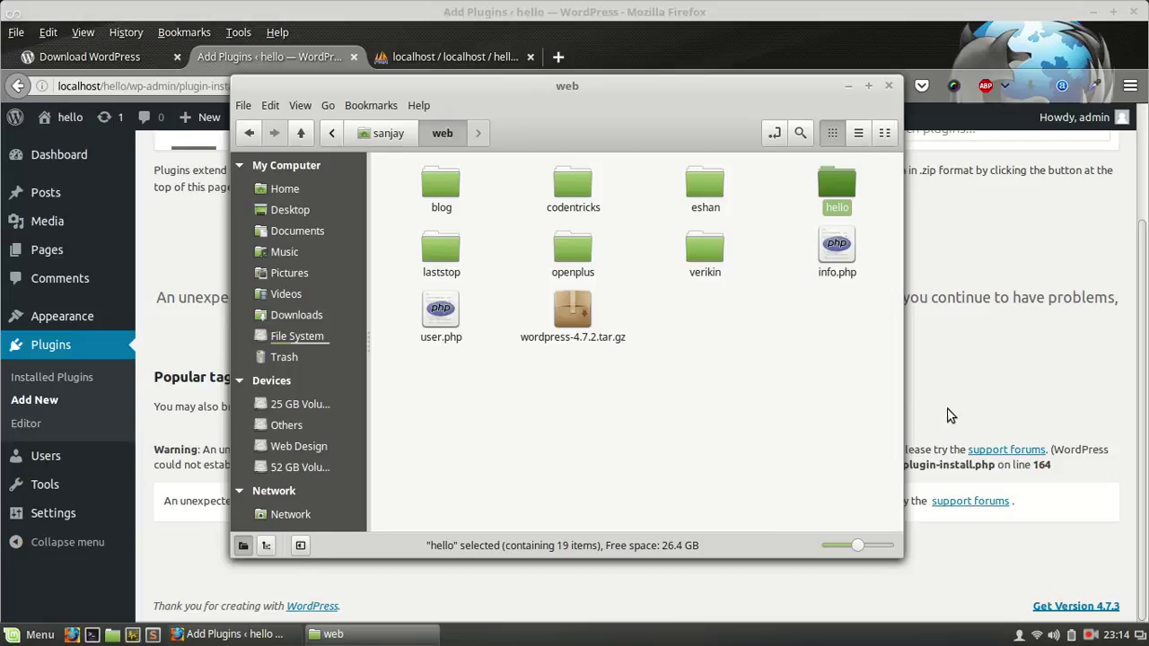
left_click(943, 415)
left_click(578, 86)
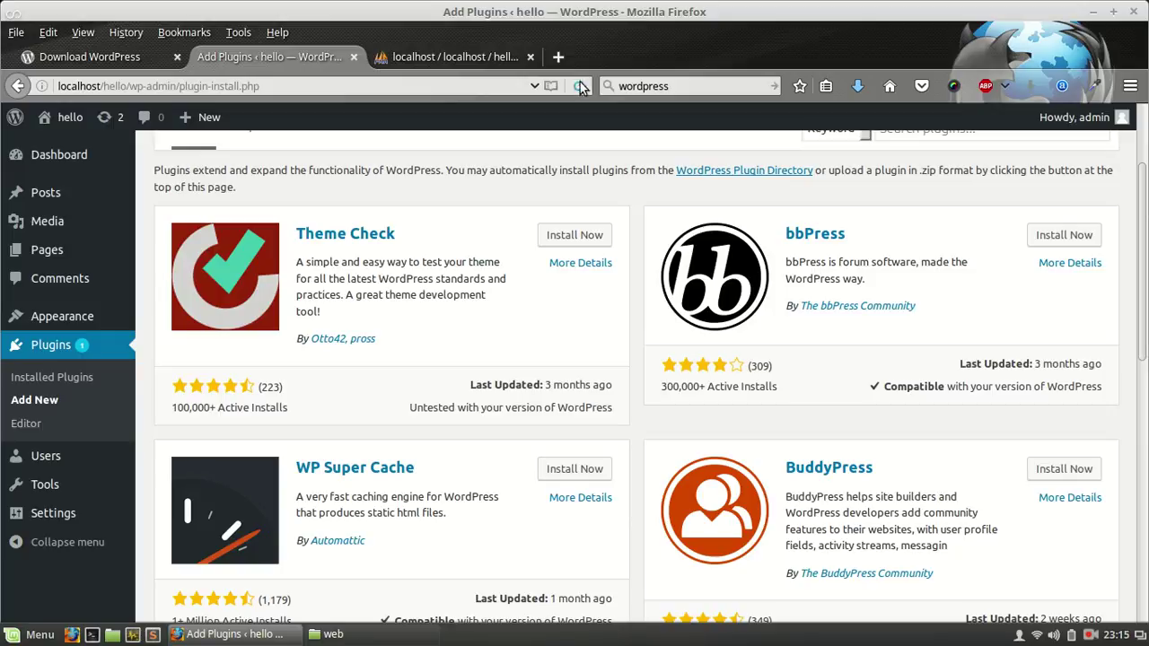
Step: Install WP Super Cache from the featured plugin list, bringing up the FTP Connection Information dialog
scroll(482, 310, "down", 8)
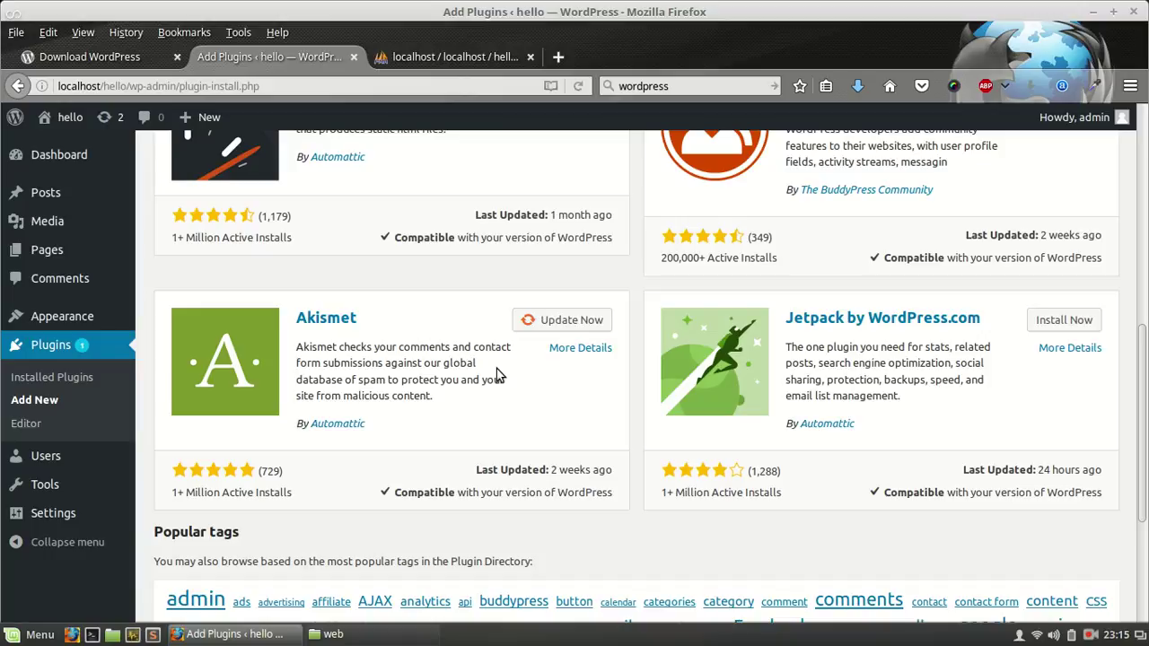
scroll(498, 372, "up", 6)
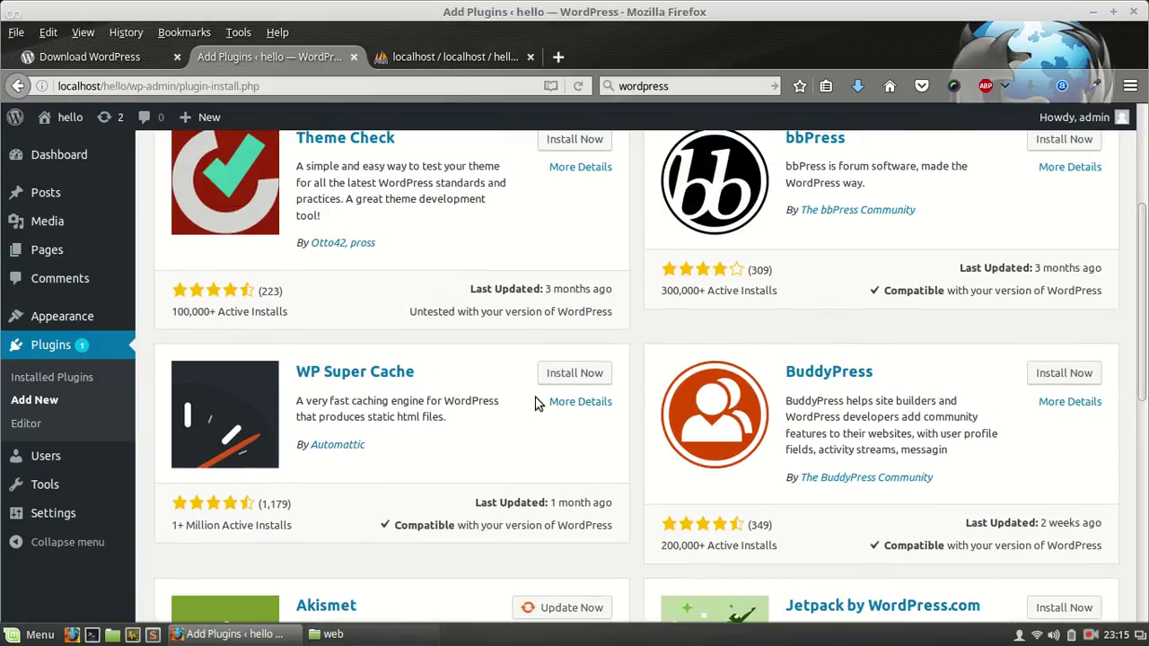
left_click(561, 375)
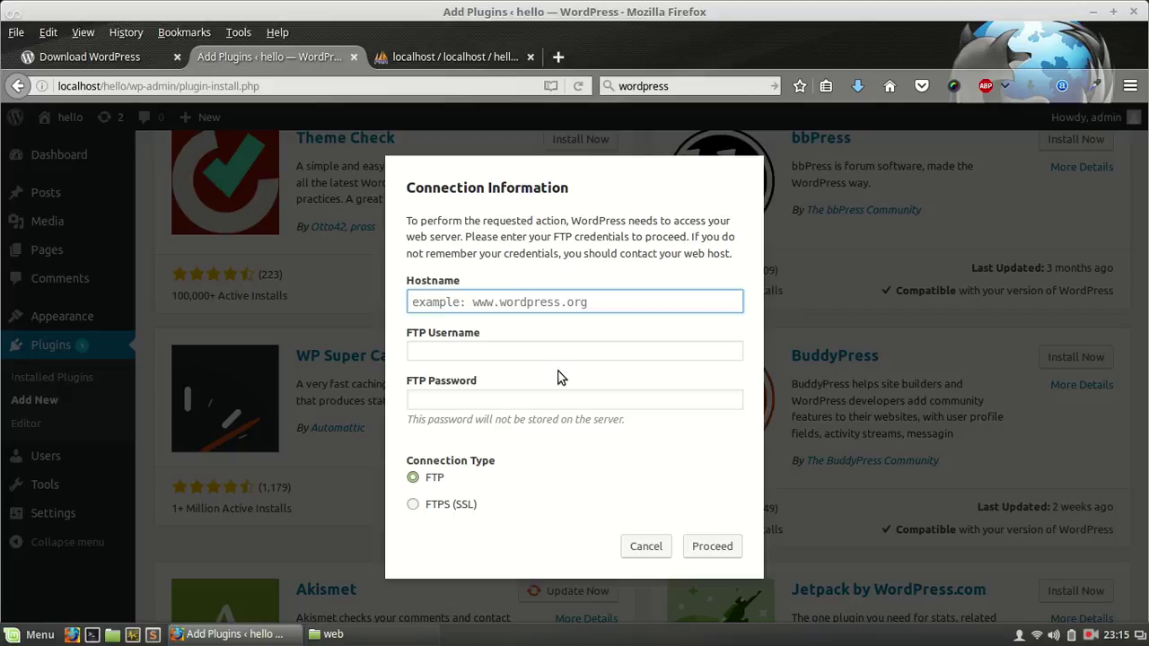
Step: Back in Nemo's web folder, open user.php with Geany from its context menu
left_click(396, 639)
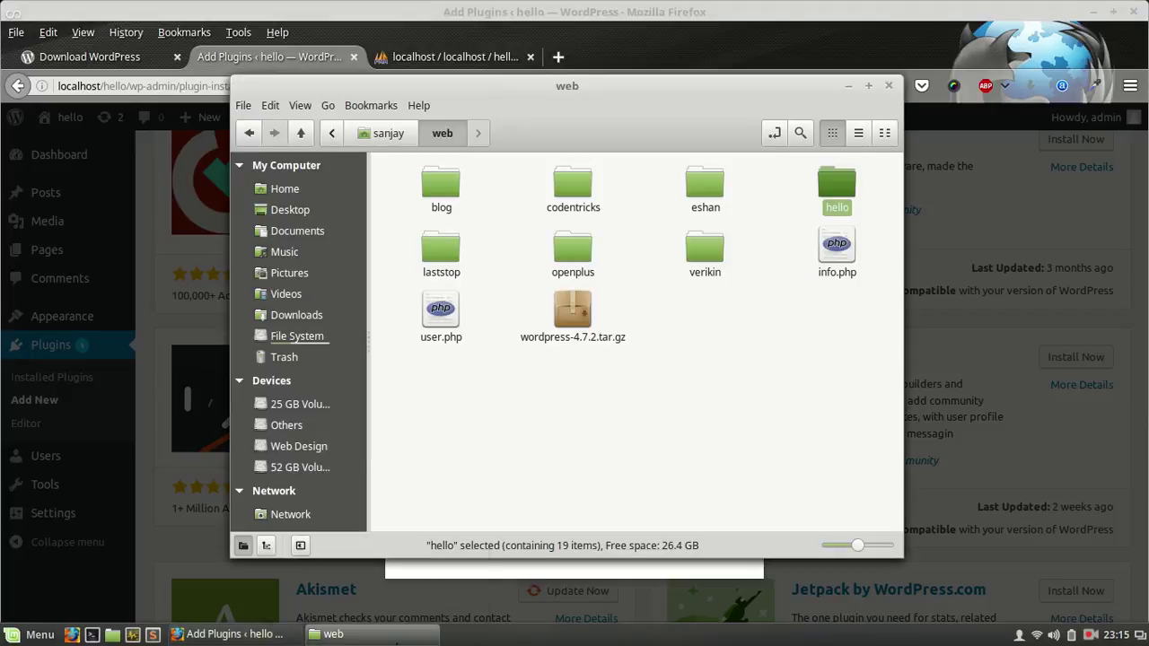
right_click(446, 328)
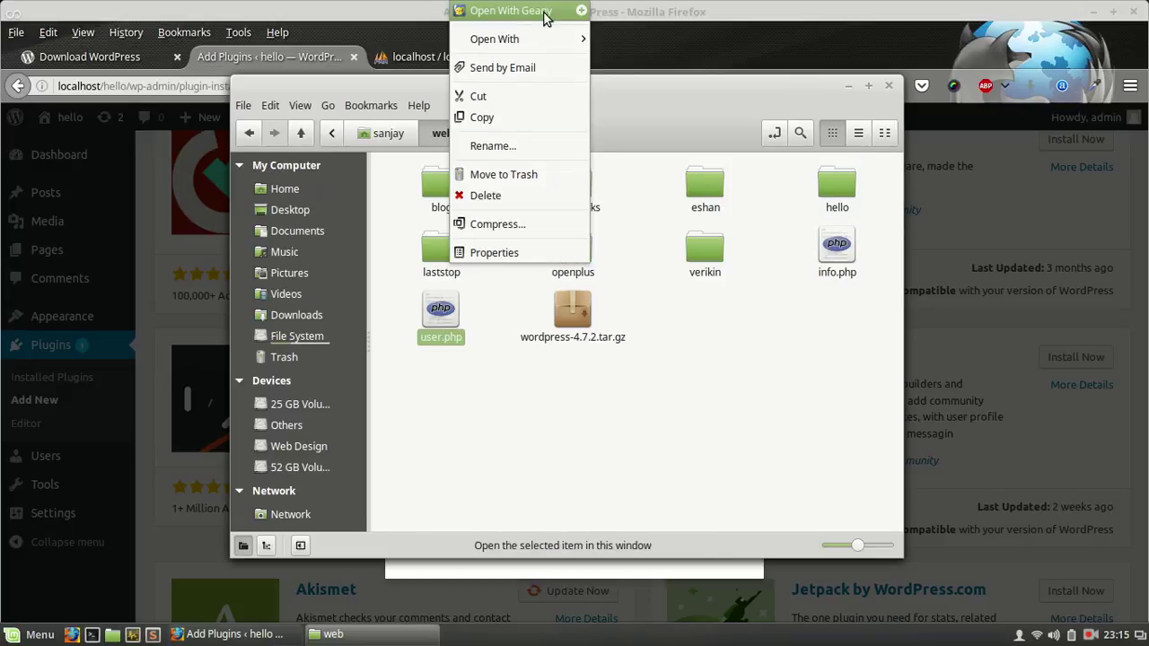
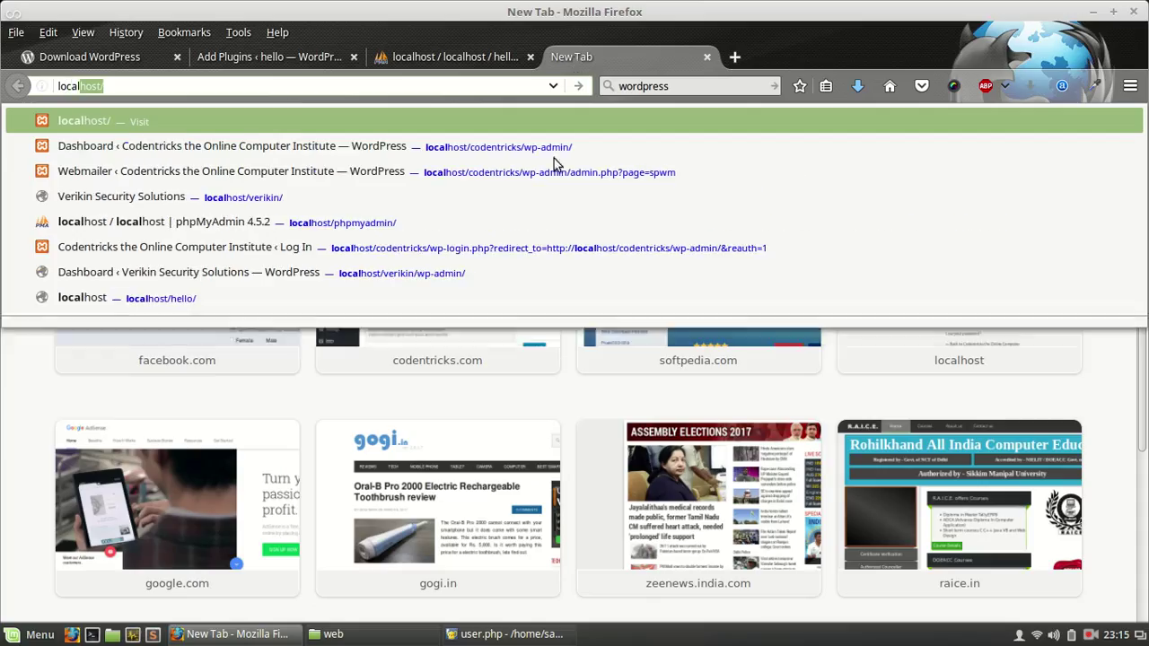
Step: Close the loading Codentricks dashboard tab and enter localhost/user.php in a new tab
left_click(453, 149)
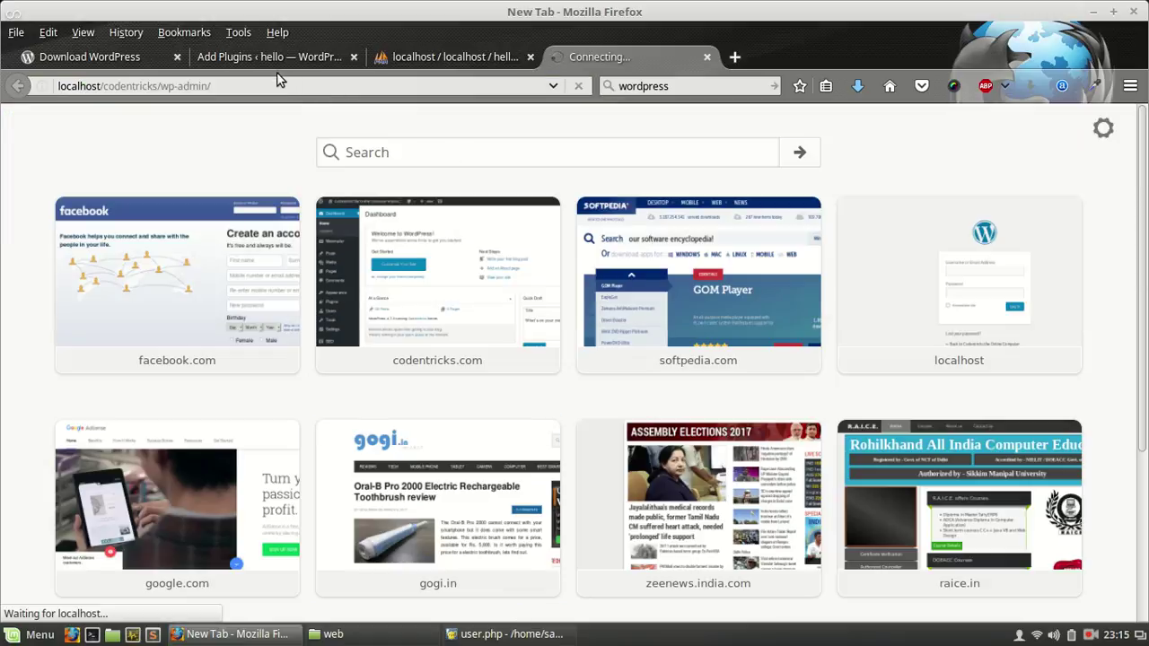
left_click(280, 85)
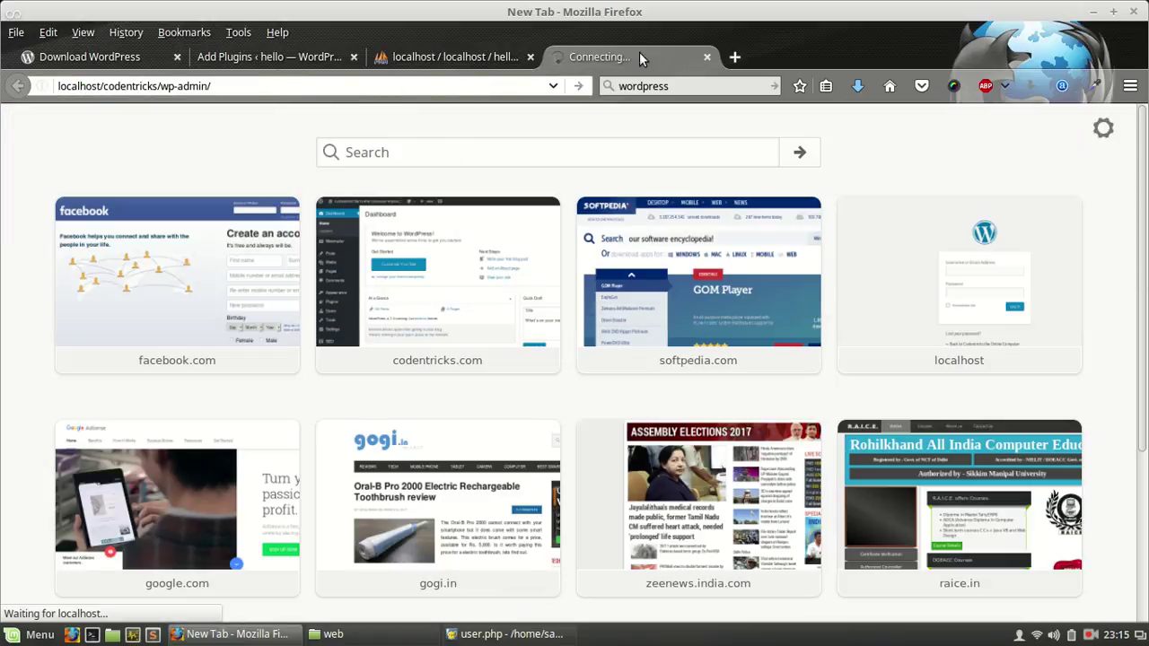
left_click(707, 57)
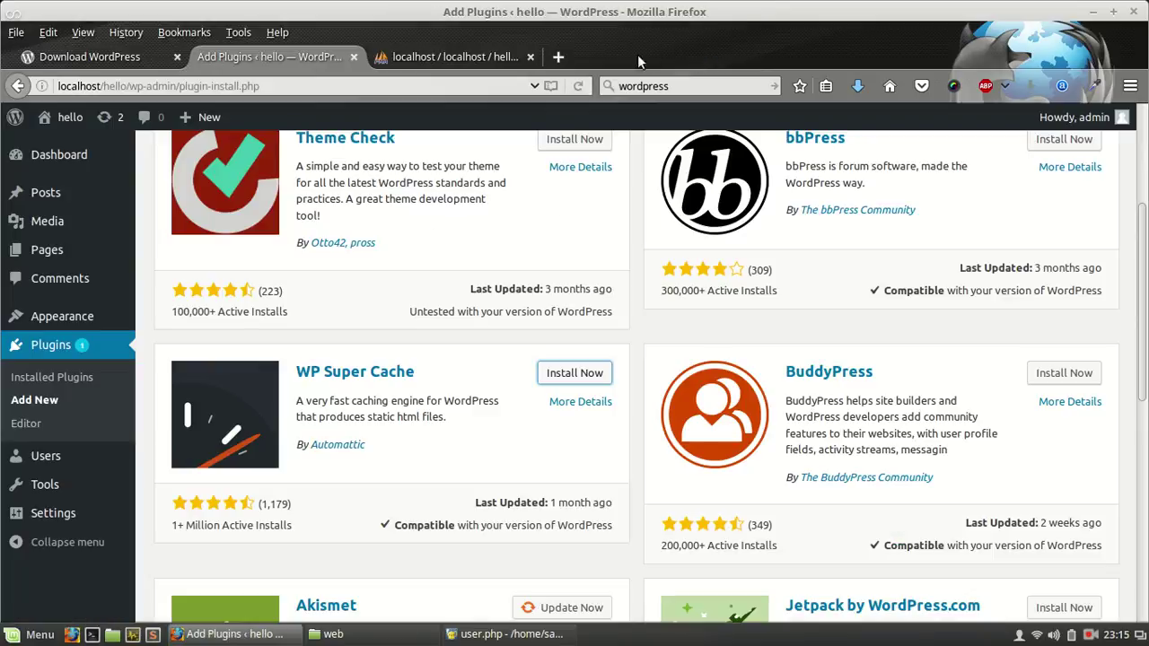
left_click(560, 57)
type("localhost/")
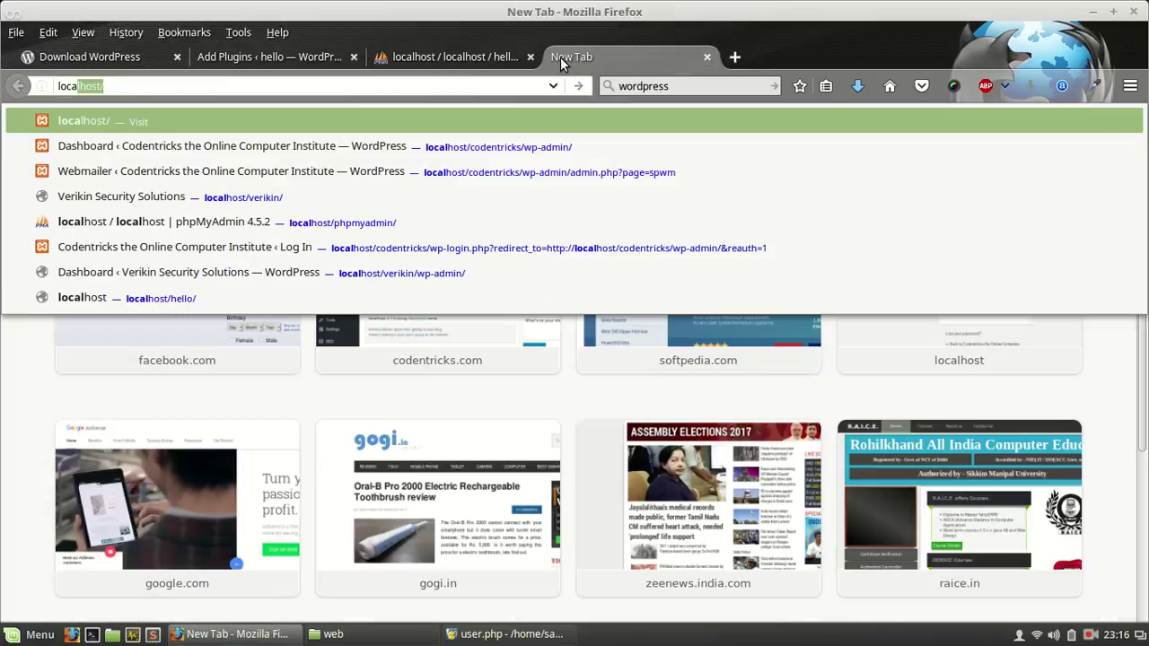
type("us")
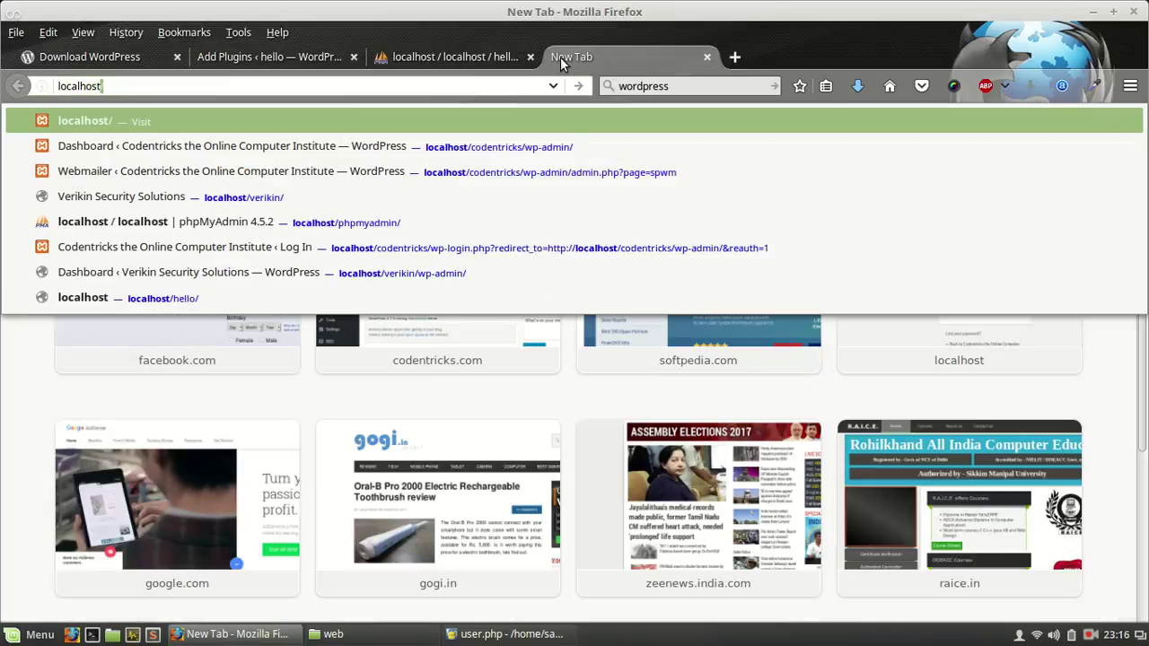
type("er")
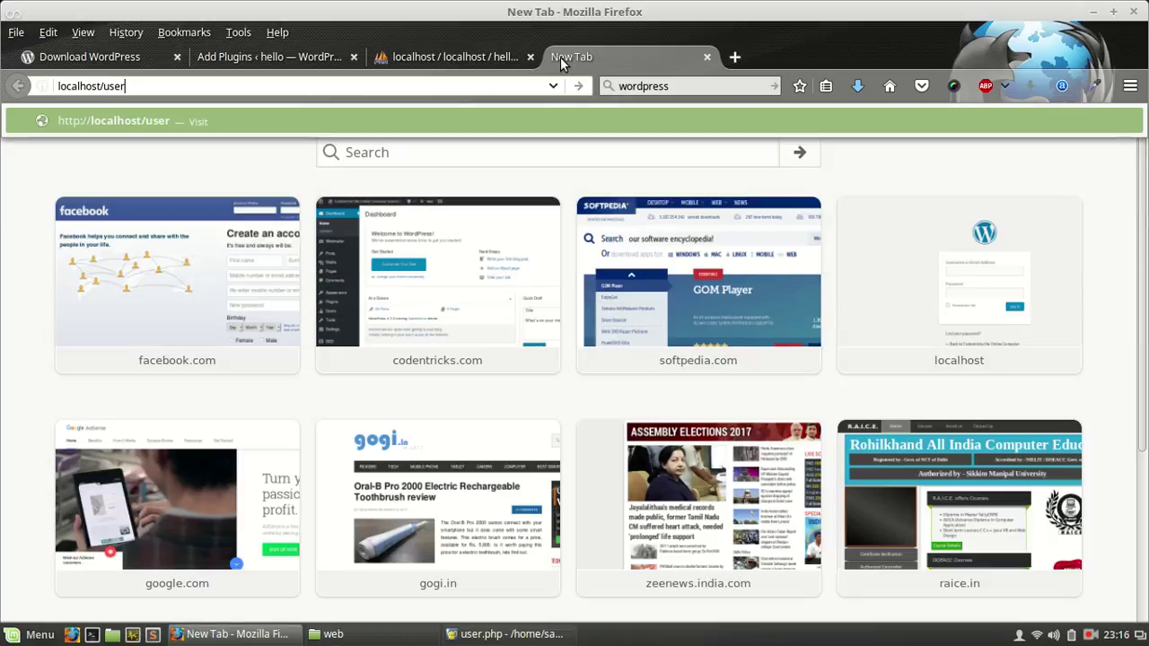
type(".php")
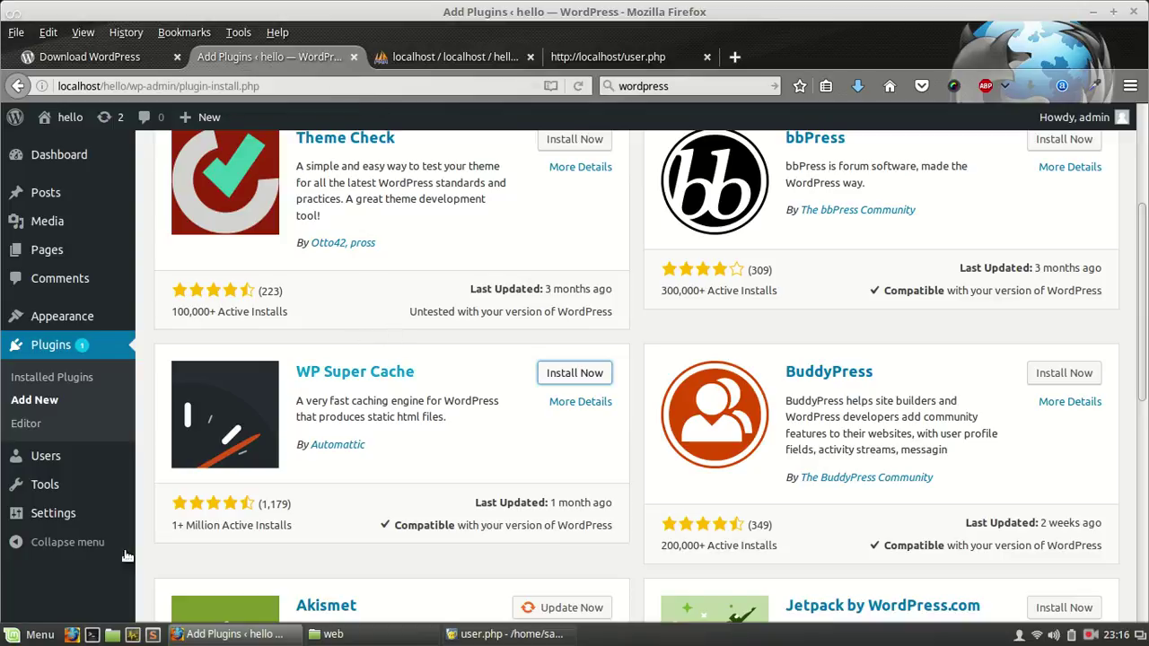
Step: In a new terminal, build the command 'sudo chown -R daemon:daemon /home' using pasted 'daemon' text
left_click(91, 635)
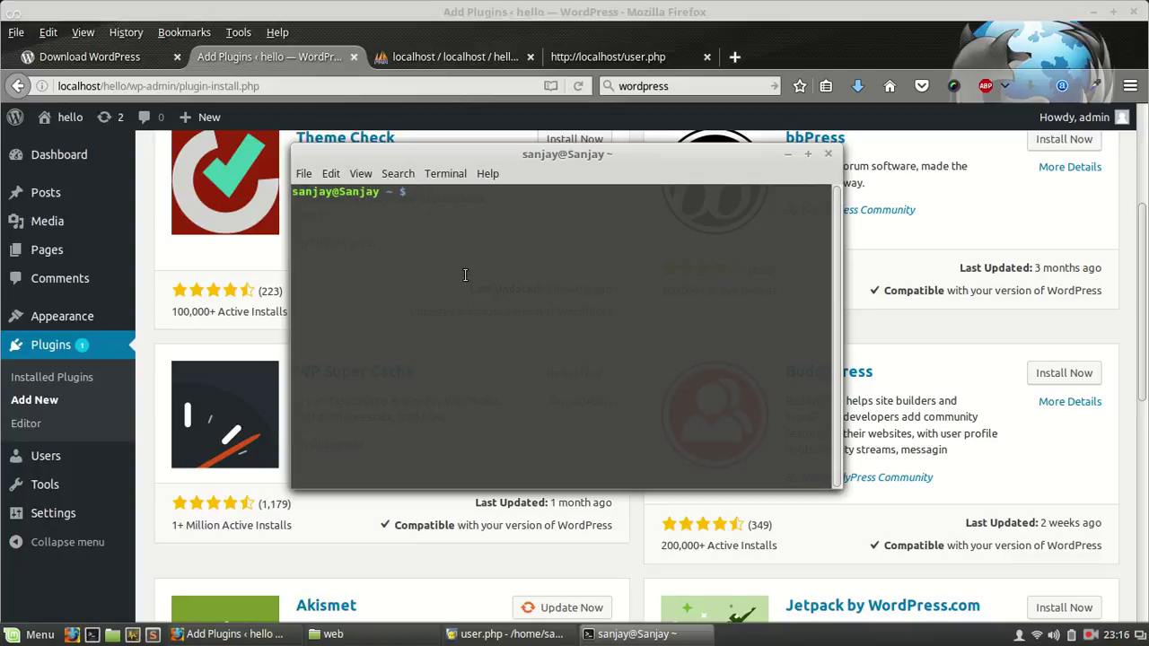
type("sudo chown -R")
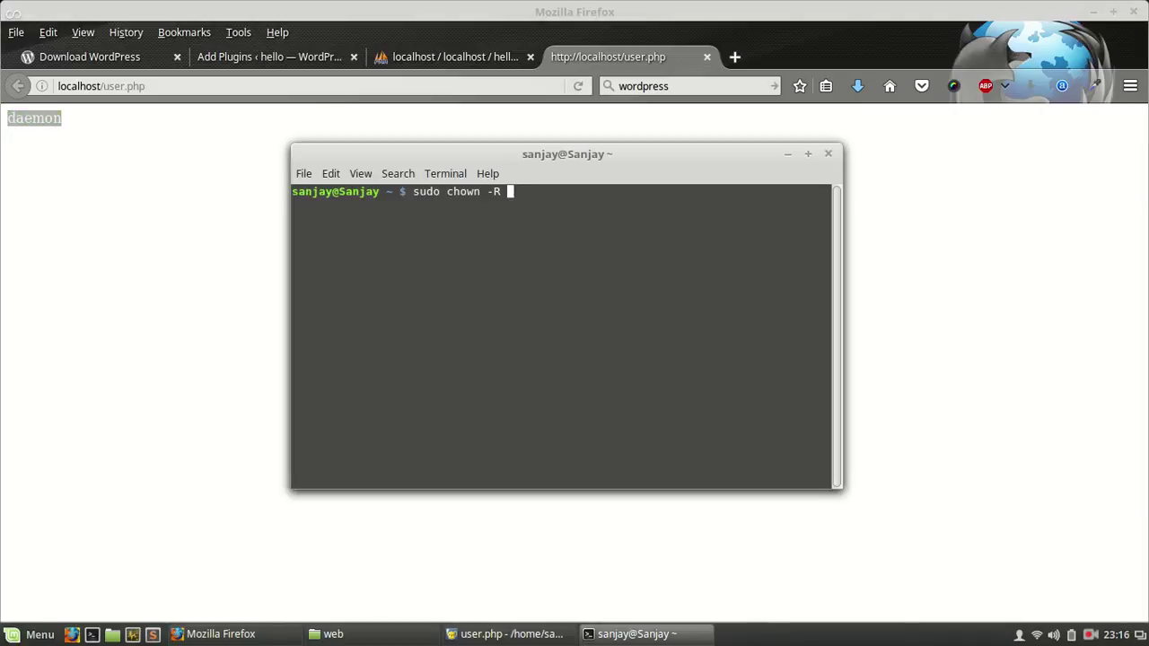
right_click(511, 194)
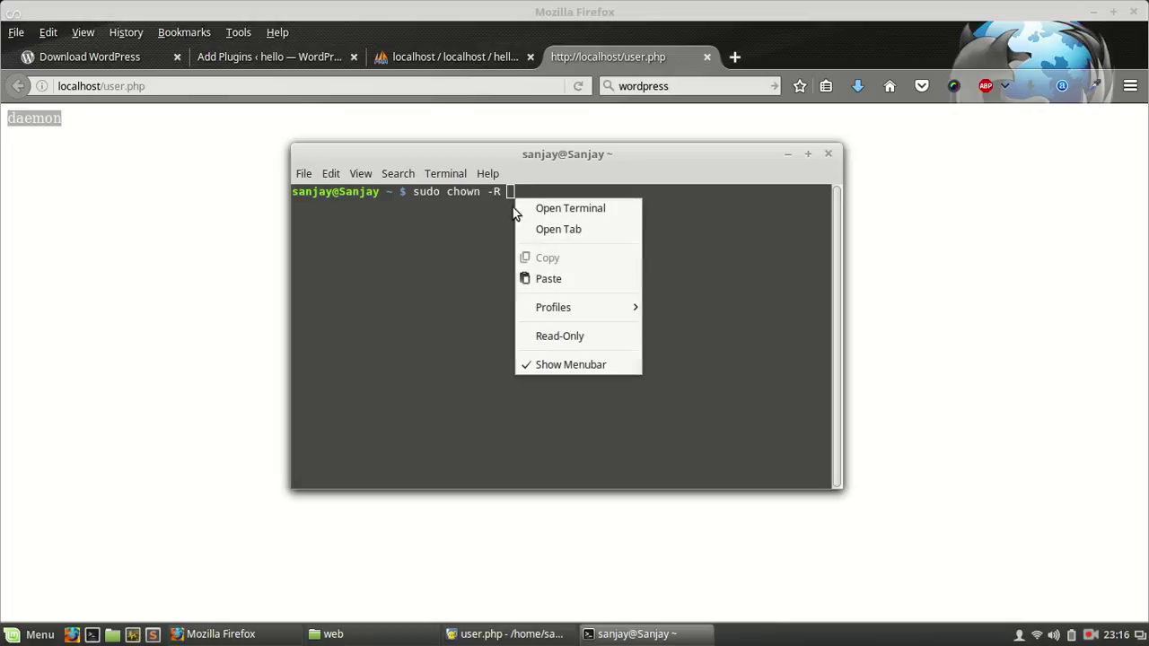
left_click(548, 279)
type(":")
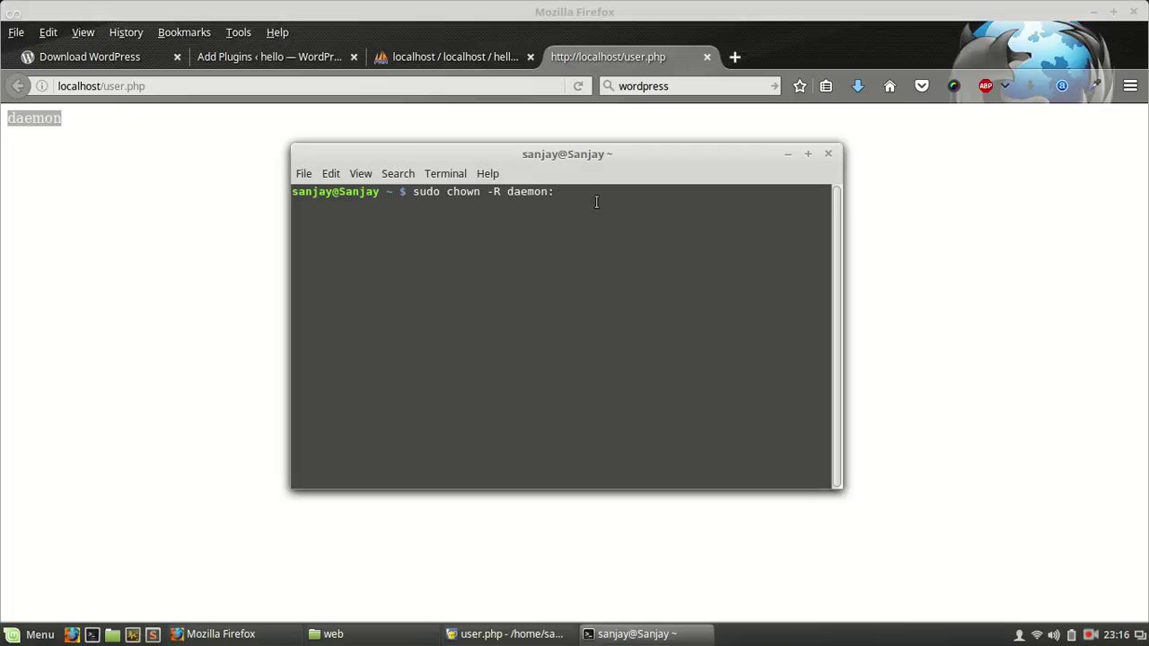
right_click(557, 191)
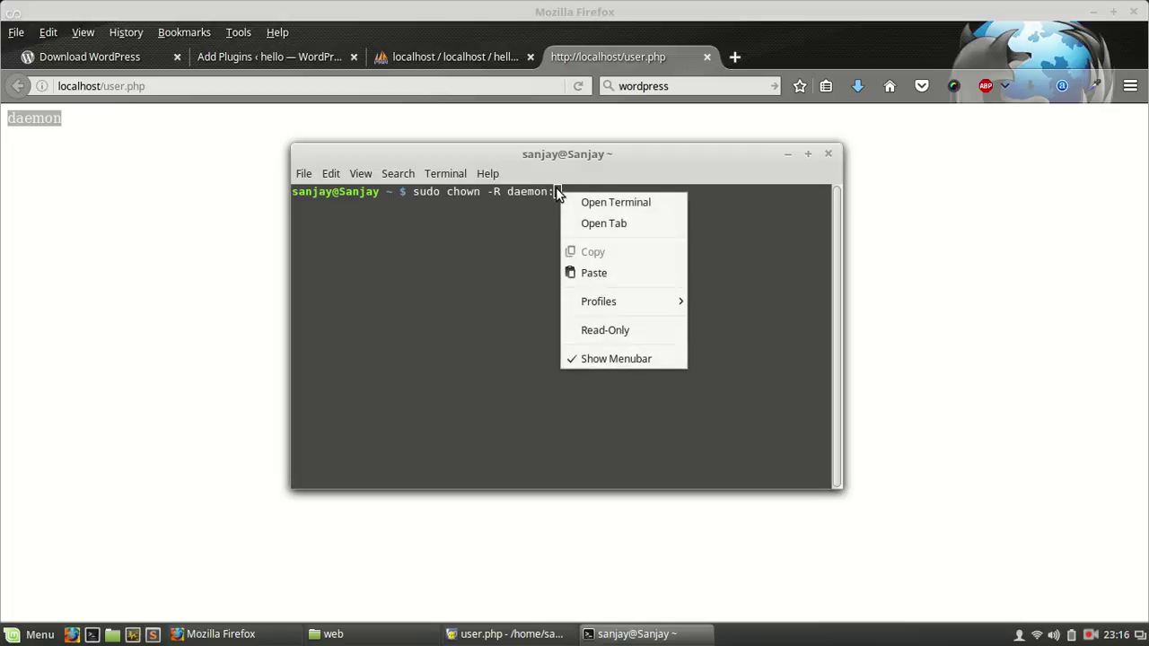
left_click(591, 274)
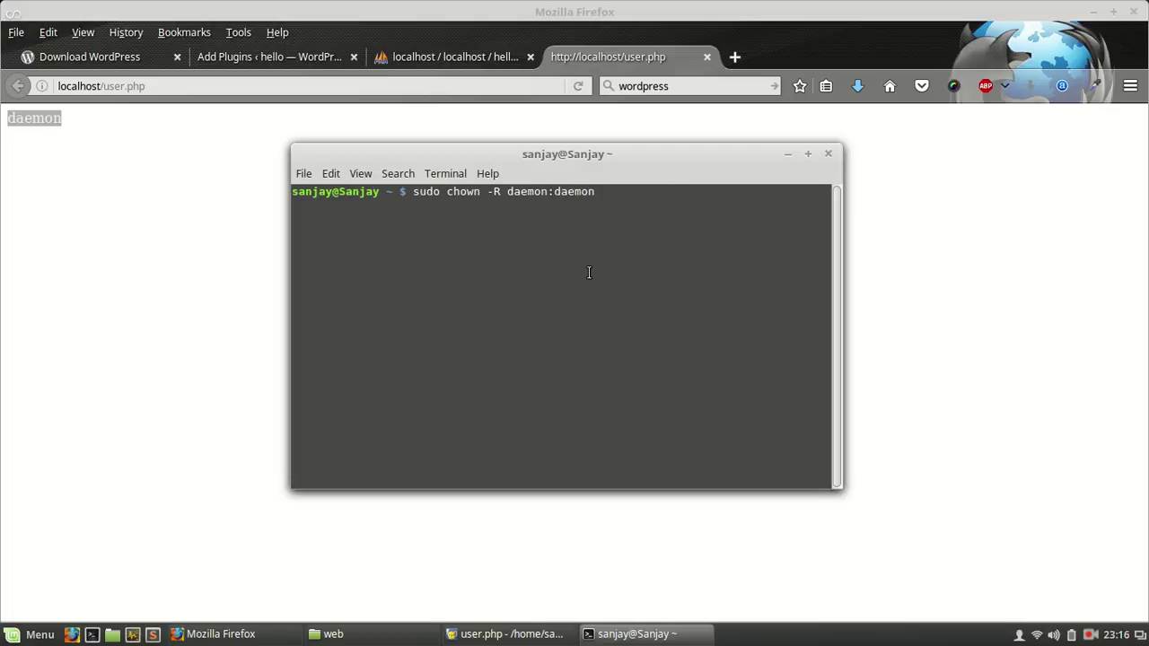
type("/o")
key("BackSpace")
type("home")
left_click(314, 636)
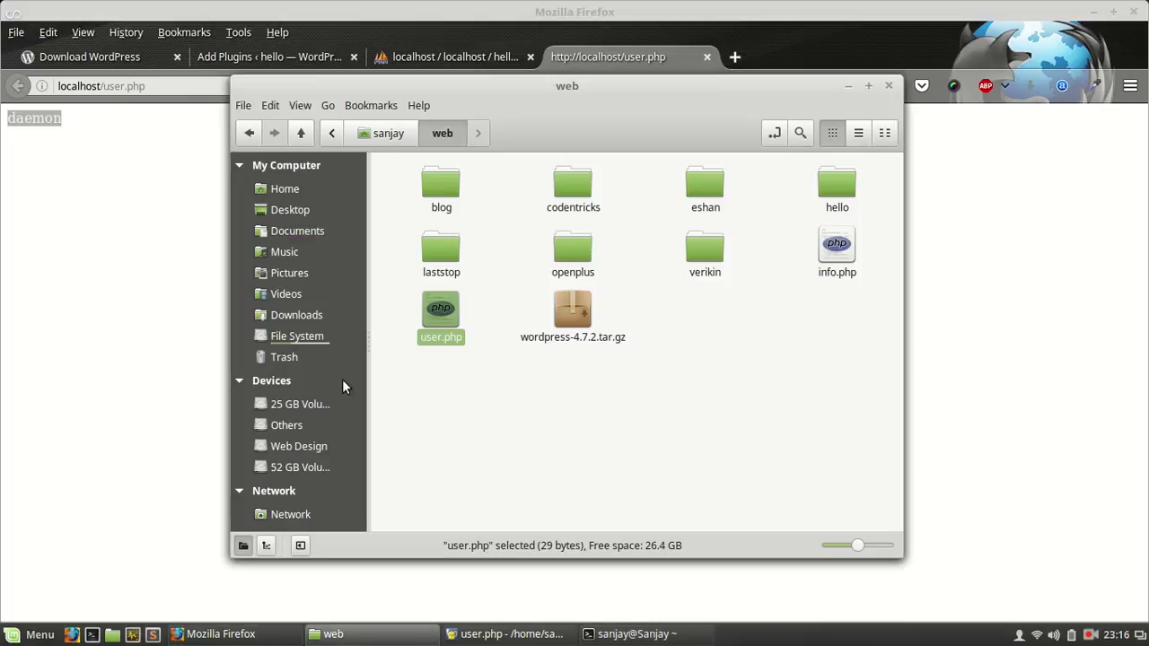
left_click(306, 335)
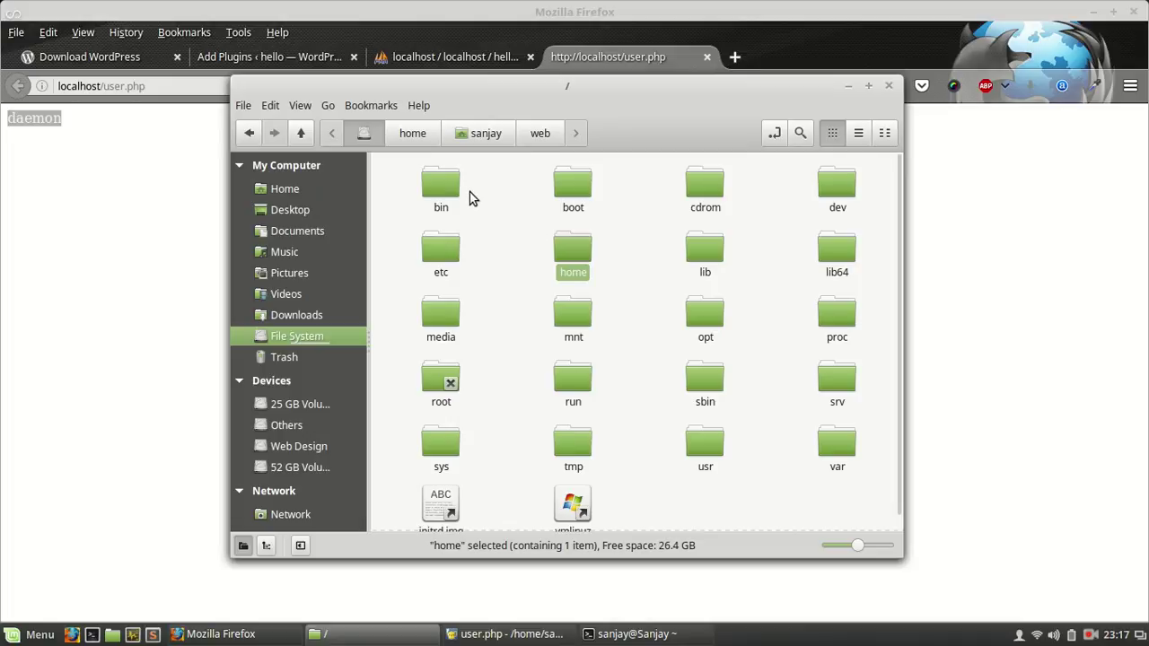
double_click(578, 259)
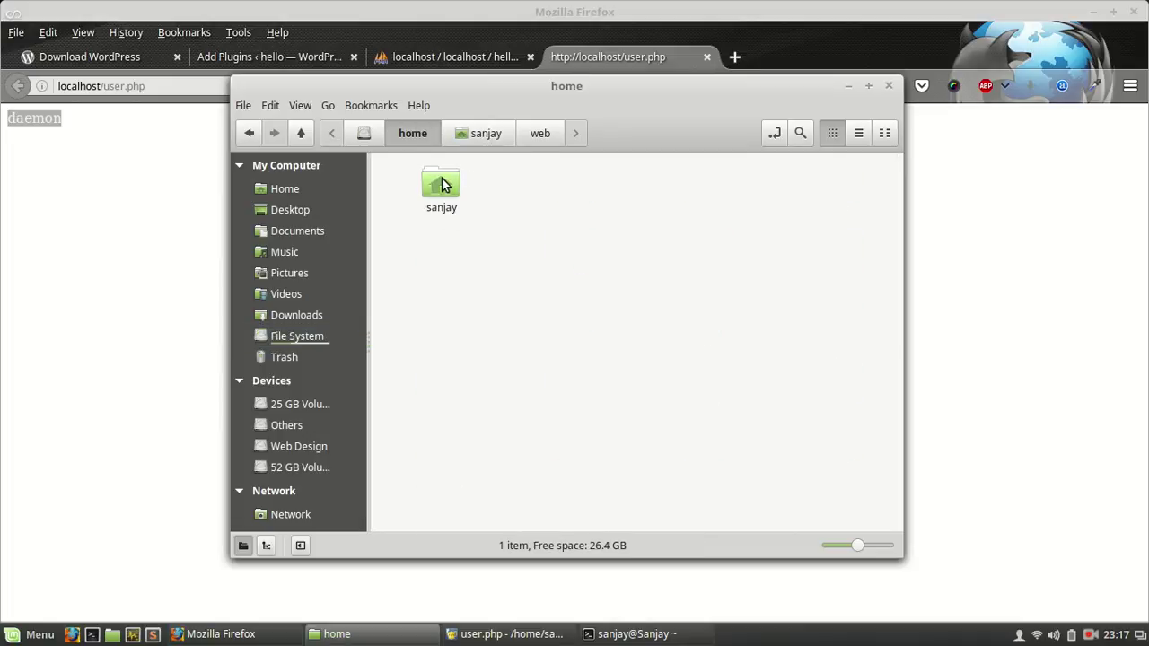
double_click(441, 184)
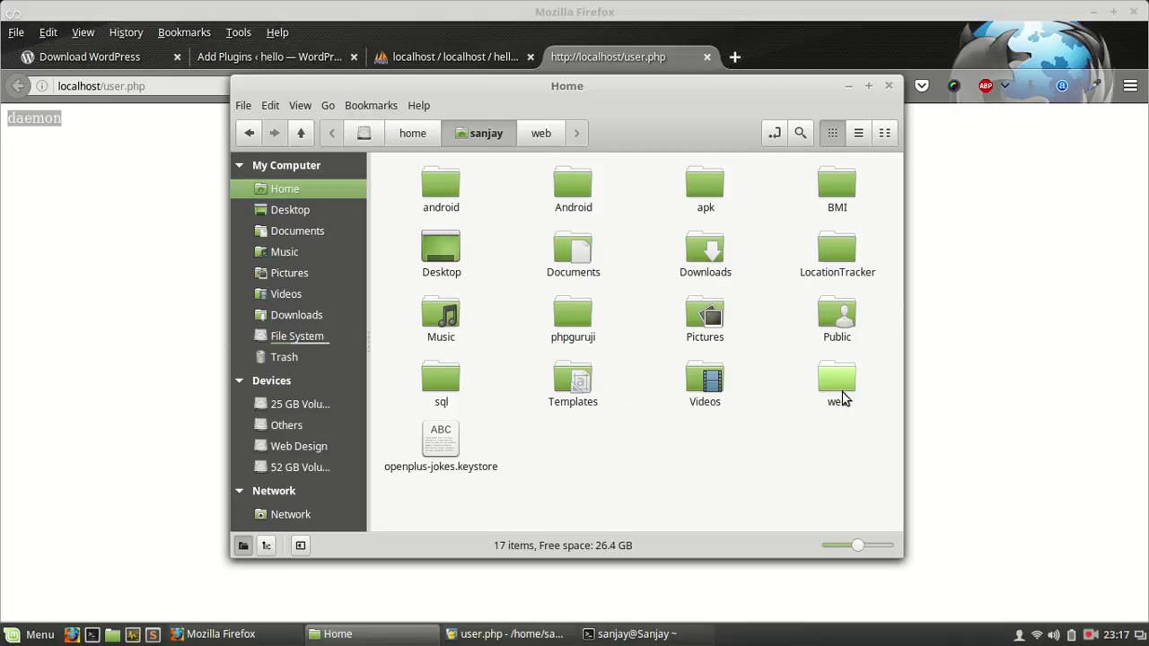
double_click(842, 395)
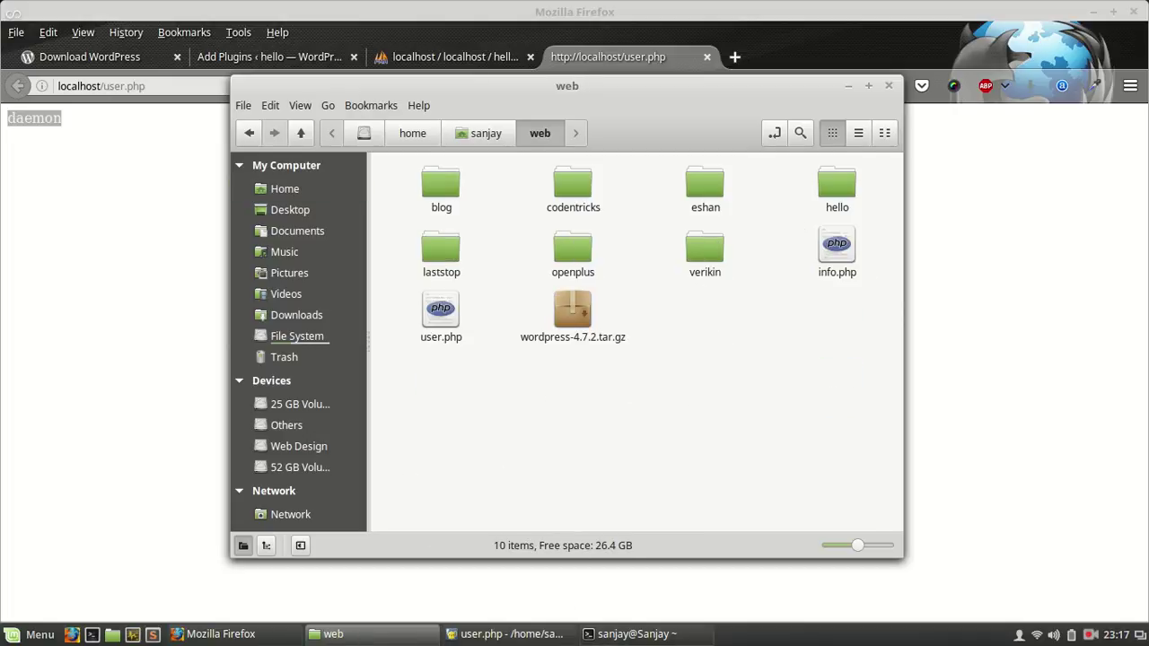
Step: Finish the chown path as /home/sanjay/web/hello, run it, and confirm with the sudo password
left_click(628, 634)
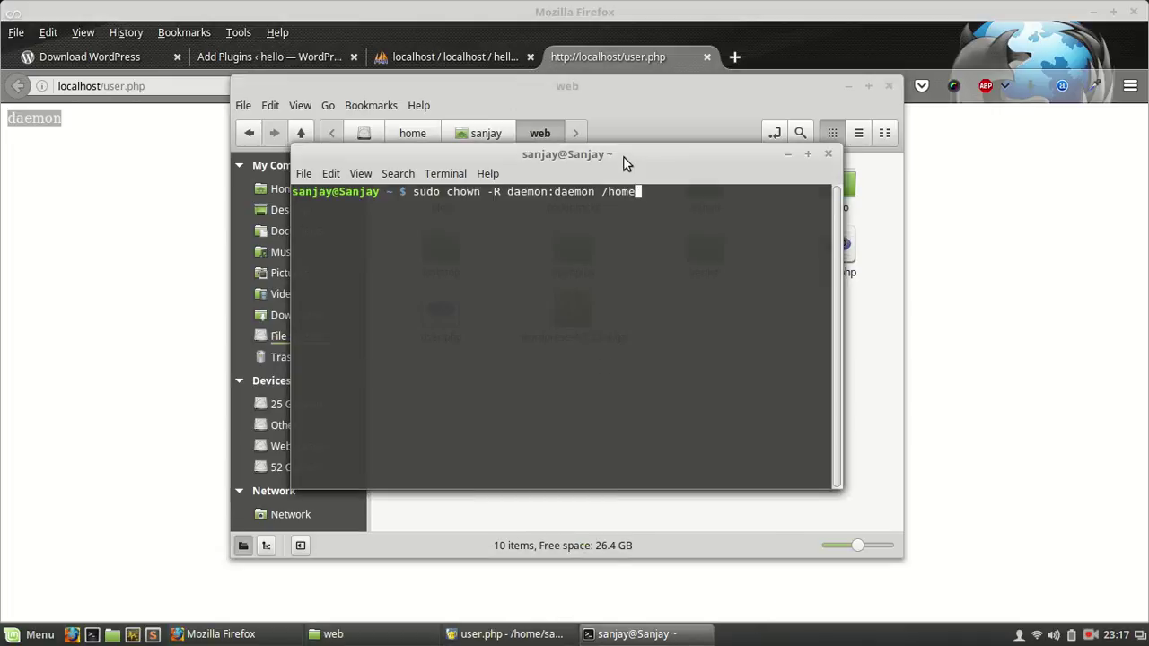
left_click_drag(626, 161, 634, 253)
type("/")
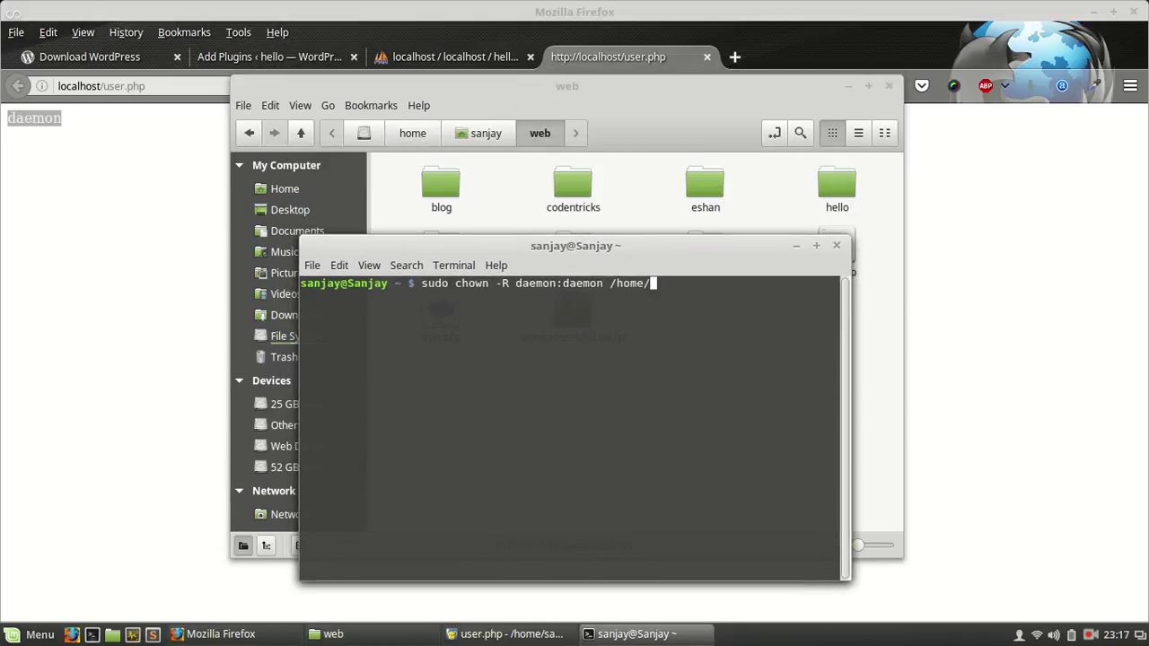
type("sanjay/web/hello")
key("Return")
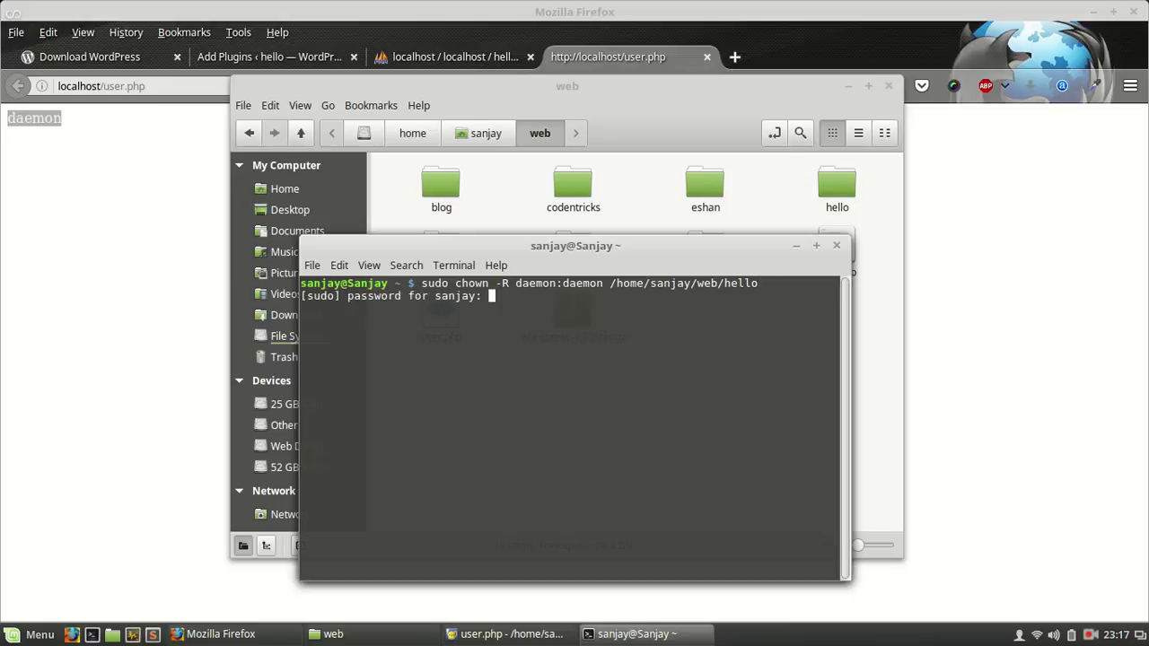
key("Return")
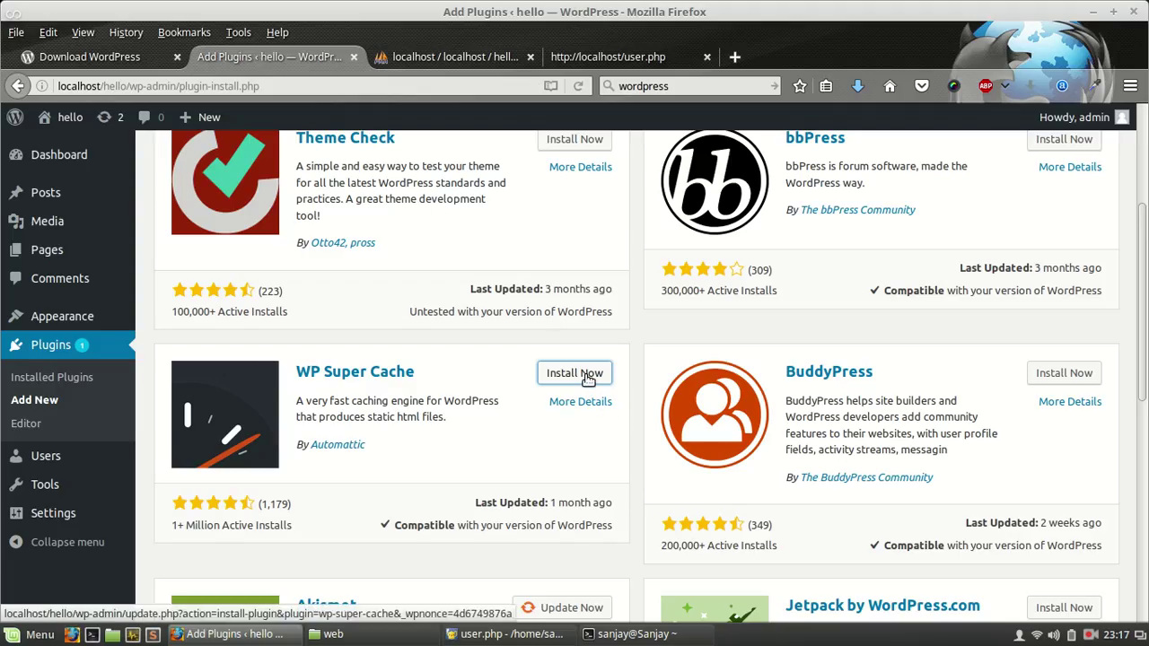
Step: Start the WP Super Cache install, cancel the FTP credentials prompt, reload, and install again
left_click(585, 375)
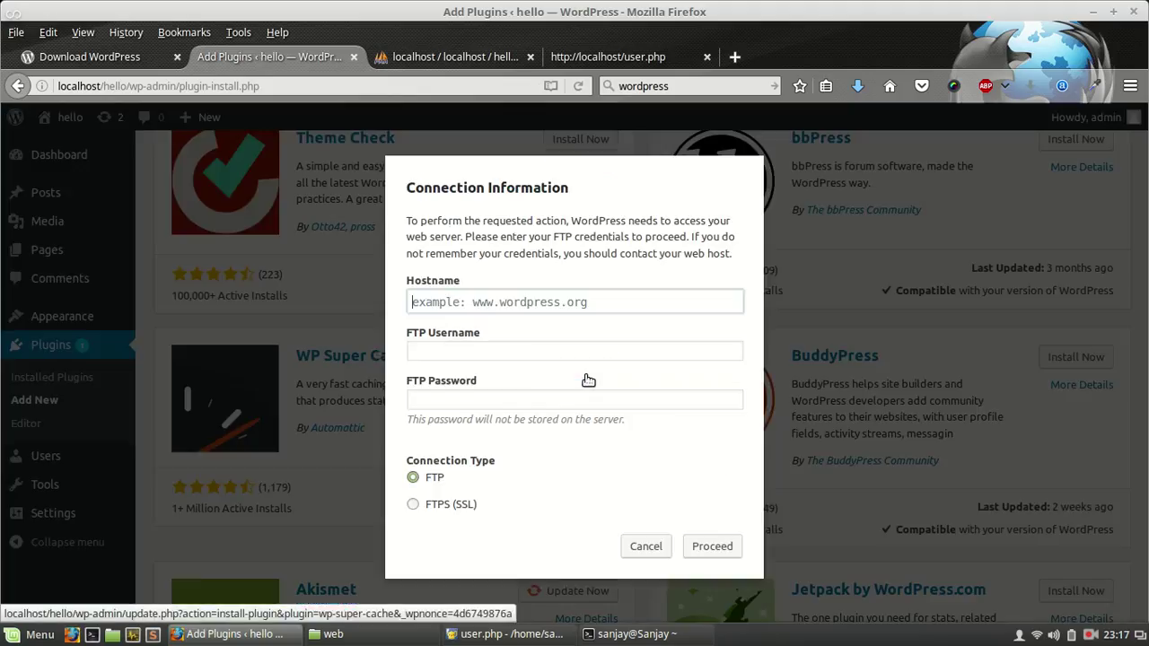
left_click(646, 546)
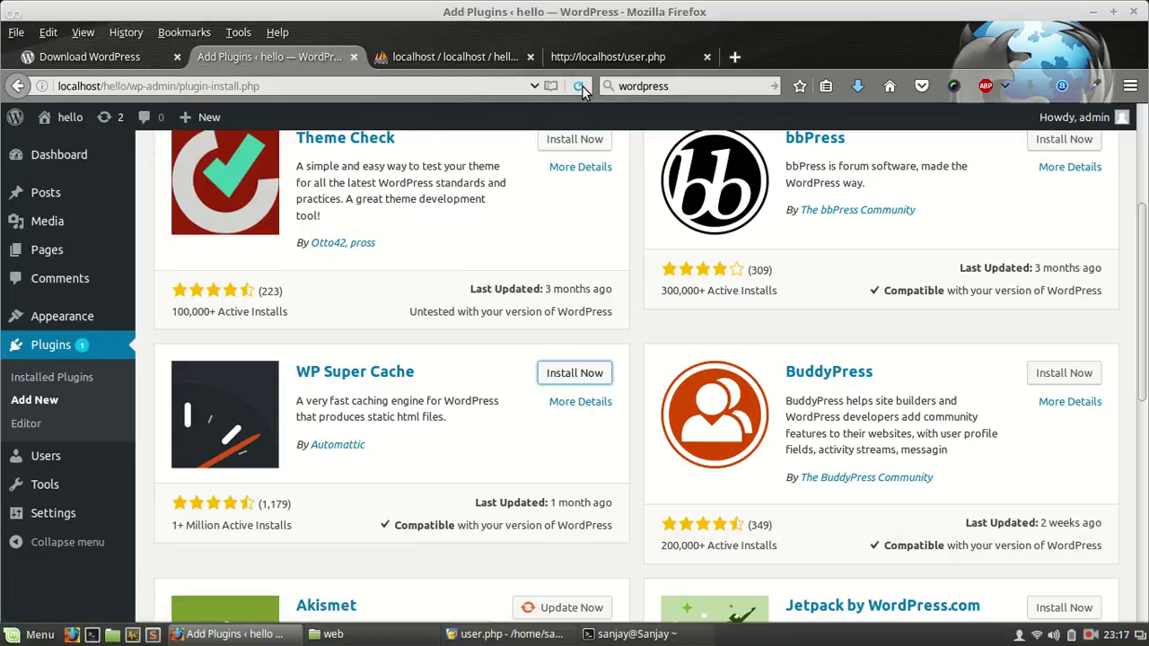
left_click(580, 86)
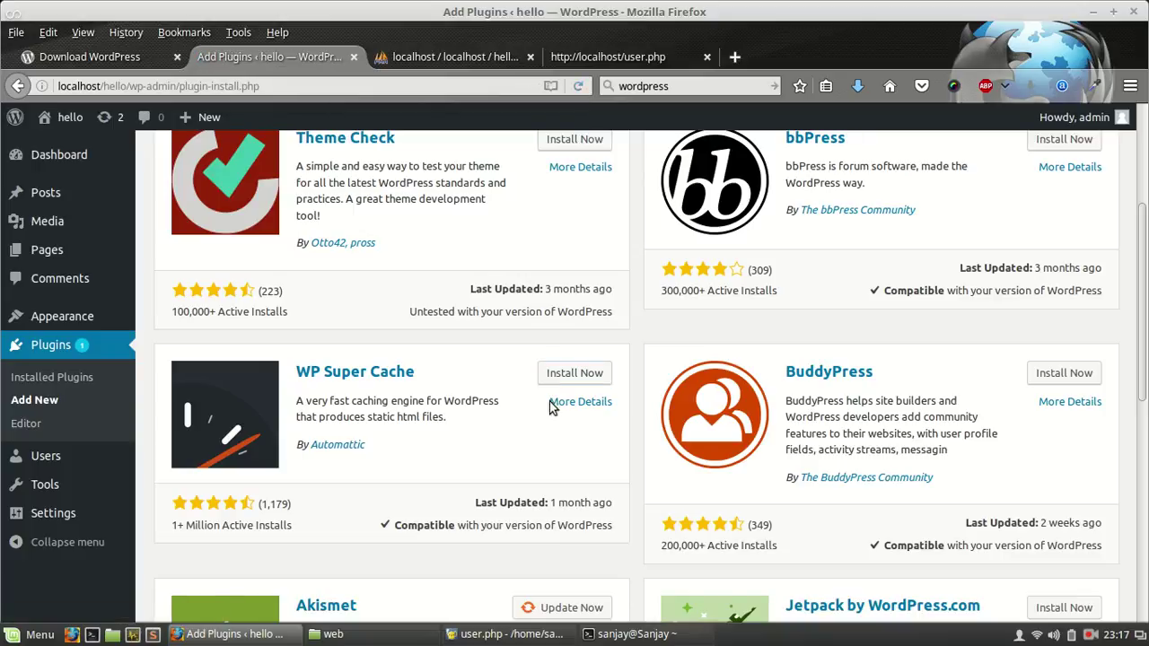
left_click(565, 374)
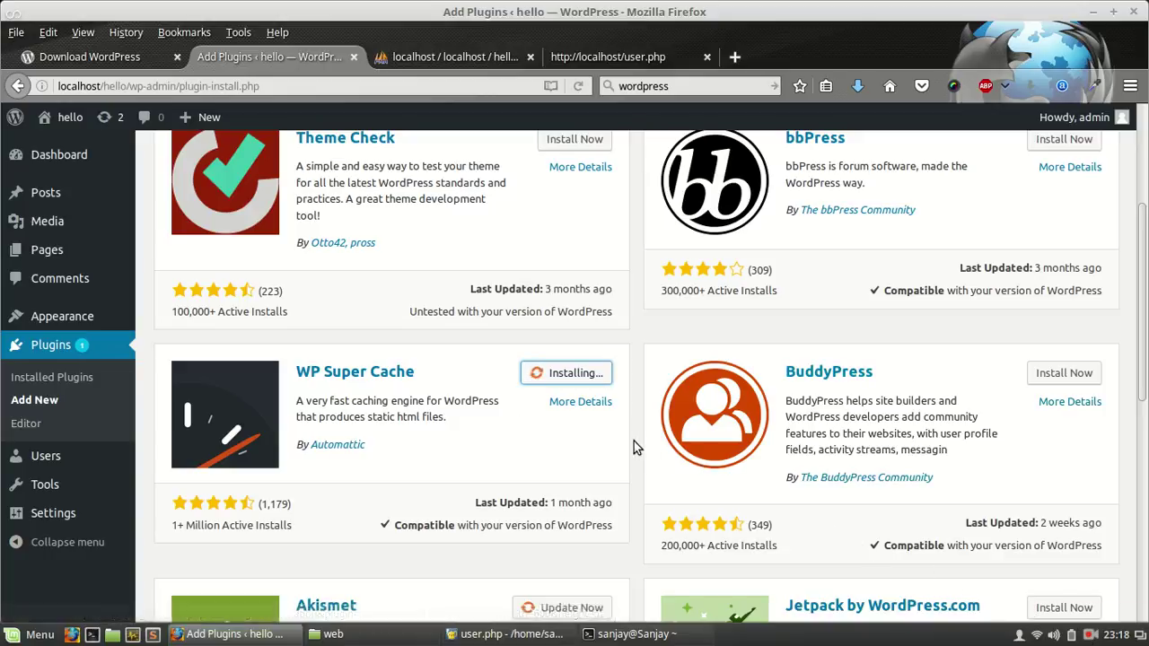
Step: Open Installed Plugins in a new tab, look over the list, then return to Add Plugins
right_click(65, 350)
left_click(108, 359)
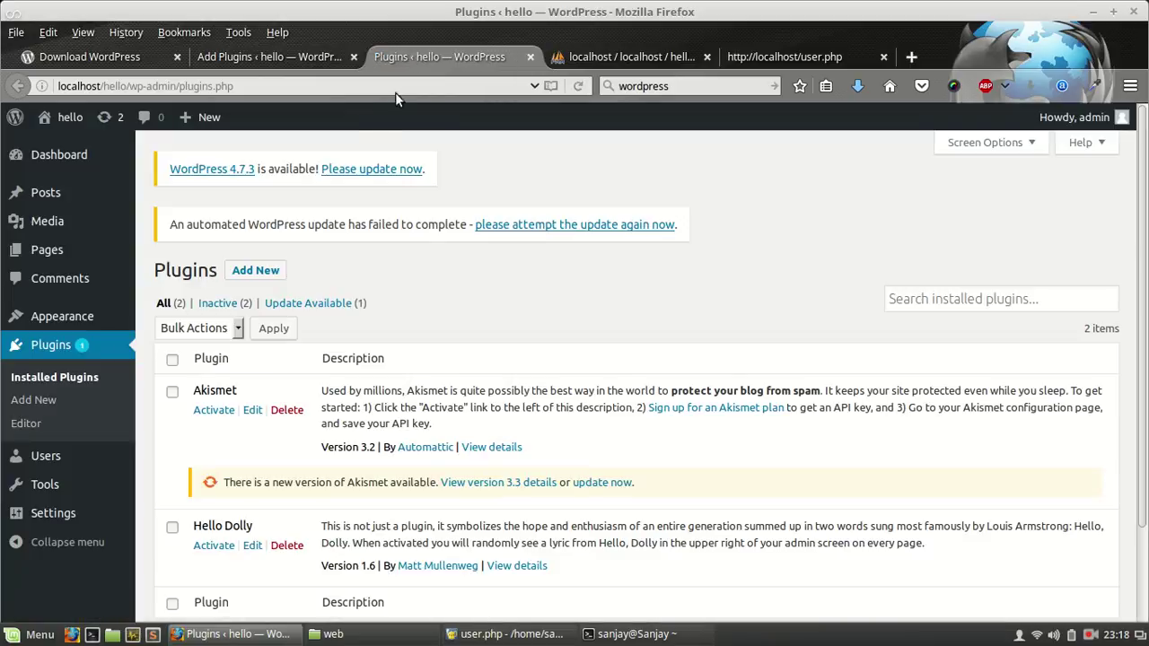
scroll(377, 323, "down", 2)
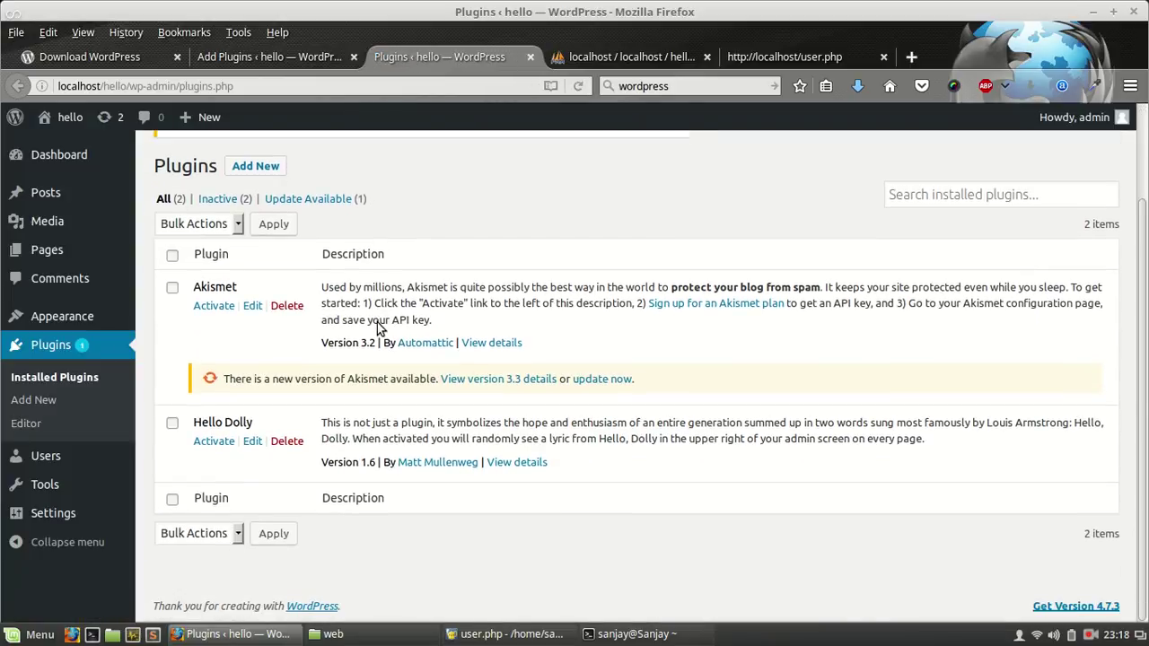
left_click(292, 65)
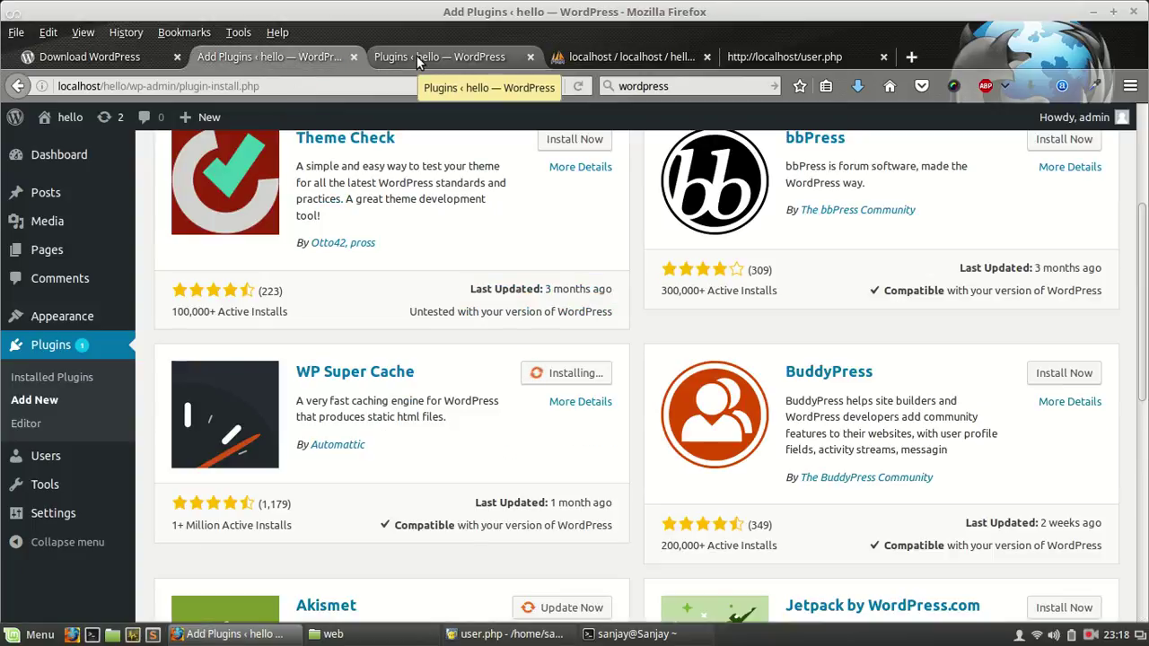
Step: Watch system load in System Monitor until WP Super Cache finishes installing, then minimize it
left_click(133, 636)
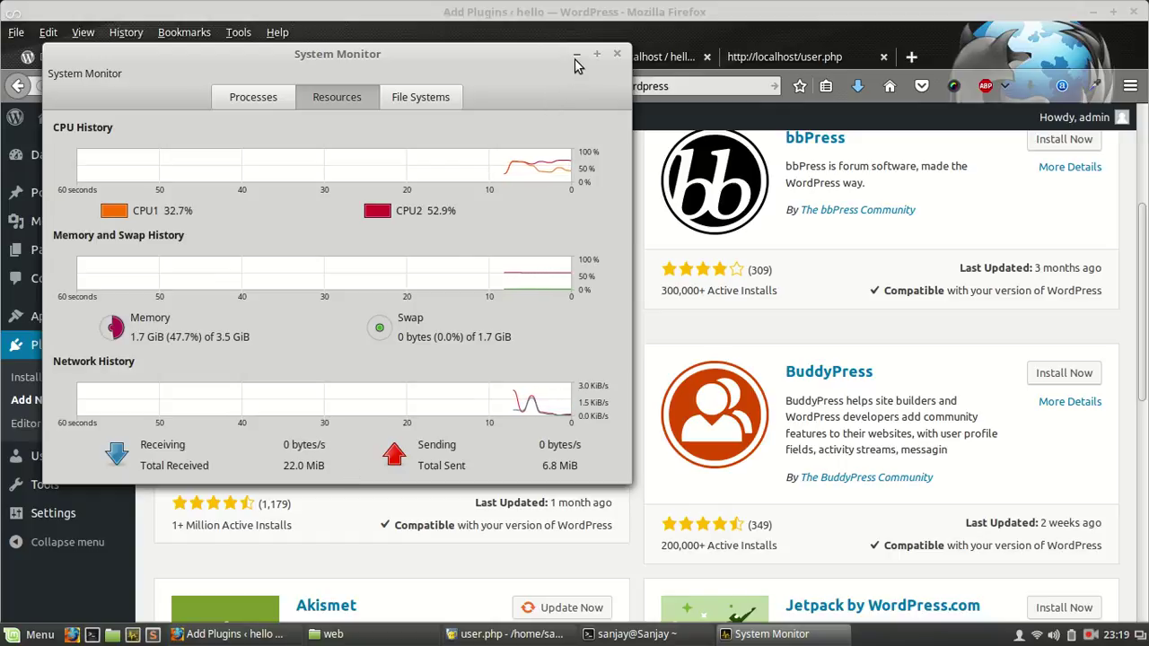
left_click(577, 56)
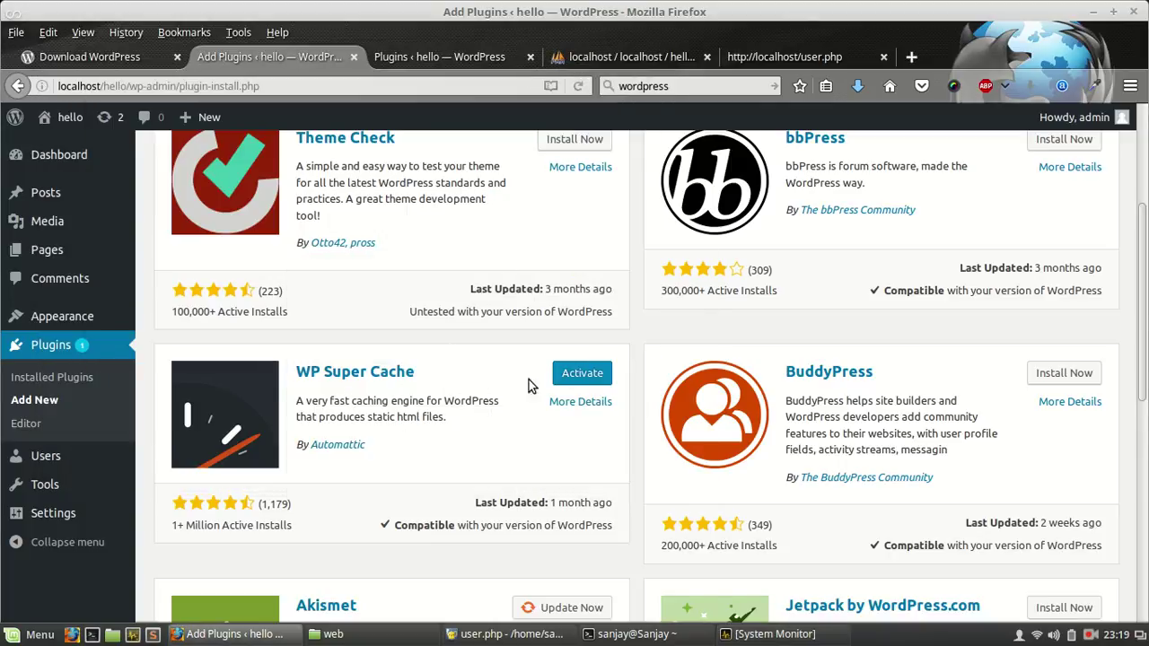
Step: Activate WP Super Cache and check its row in the Installed Plugins list
left_click(582, 377)
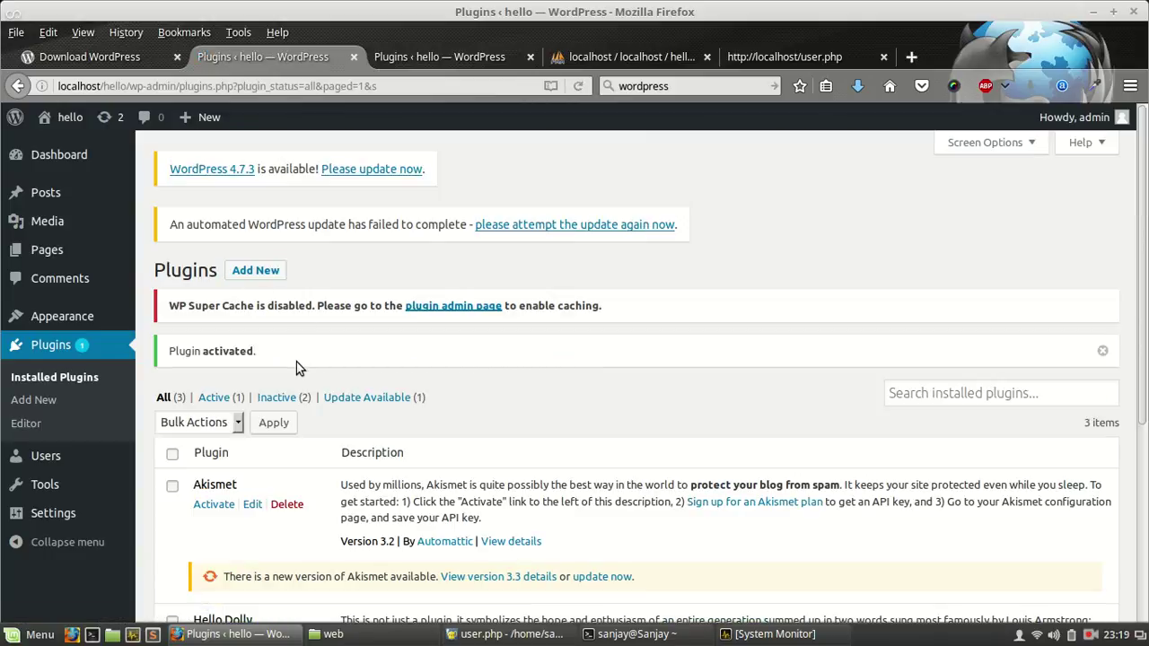
scroll(296, 362, "down", 5)
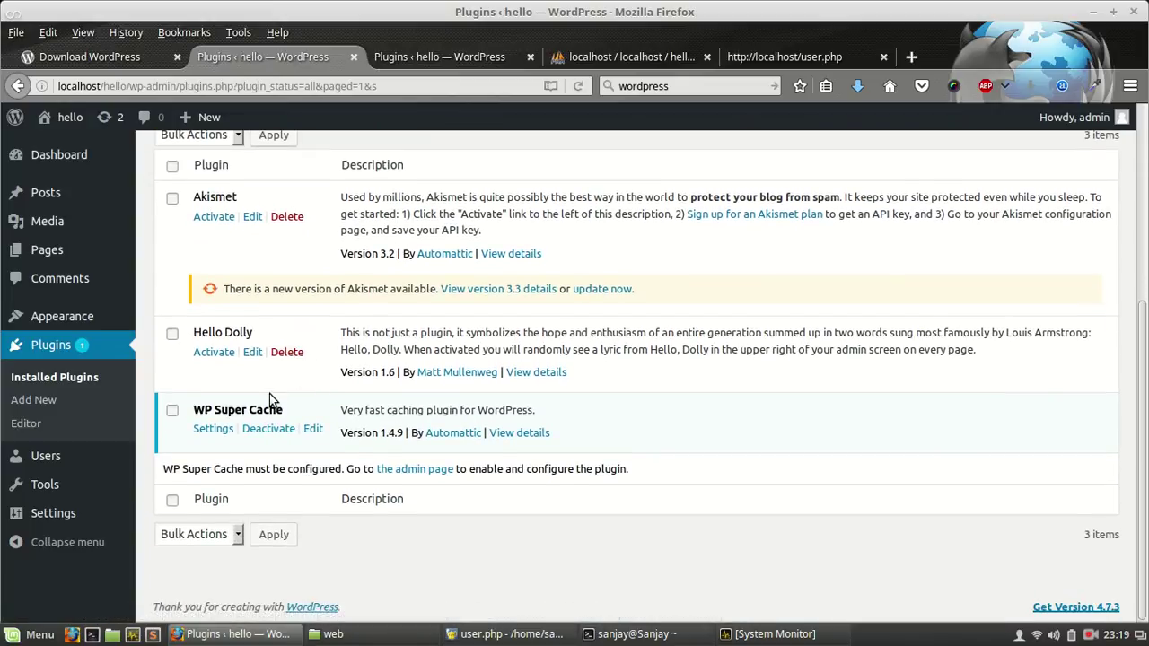
scroll(270, 400, "up", 5)
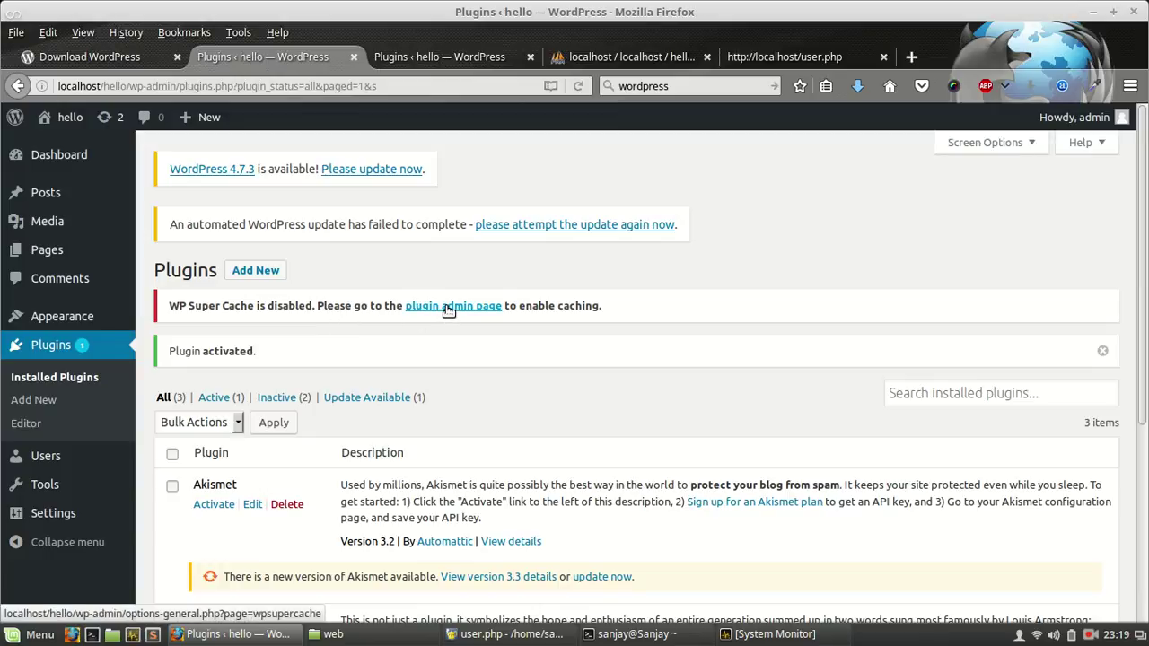
Step: Follow the 'plugin admin page' link in the notice to open WP Super Cache Settings
left_click(449, 307)
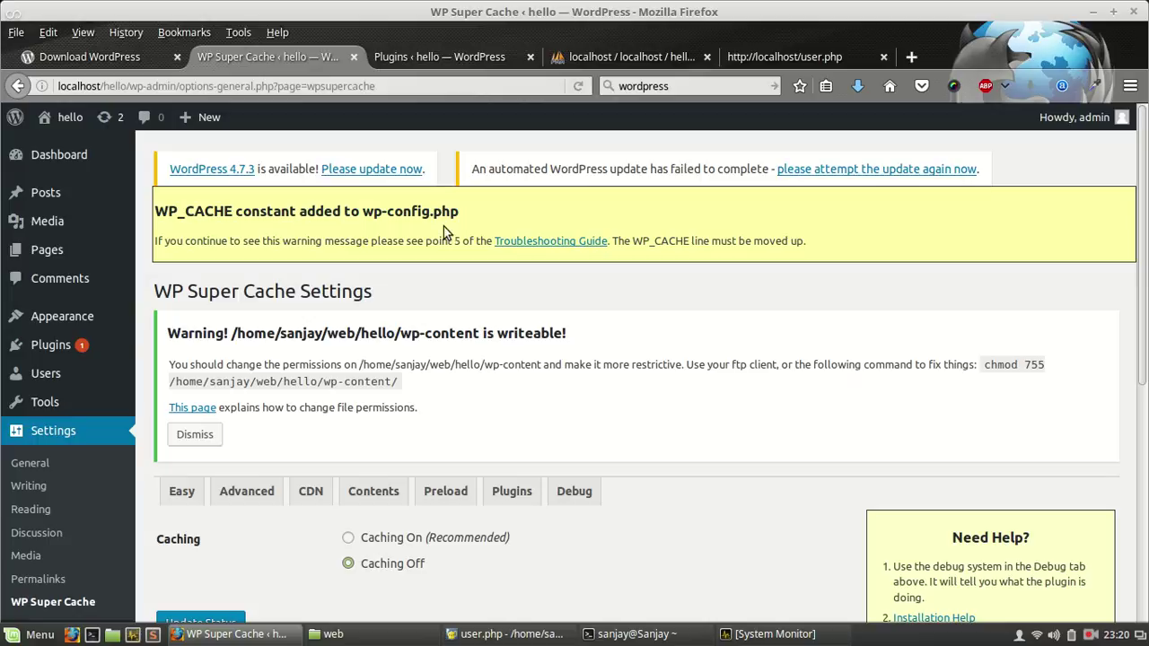
Step: Go to Installed Plugins and start the Akismet update to version 3.3
mouse_move(126, 350)
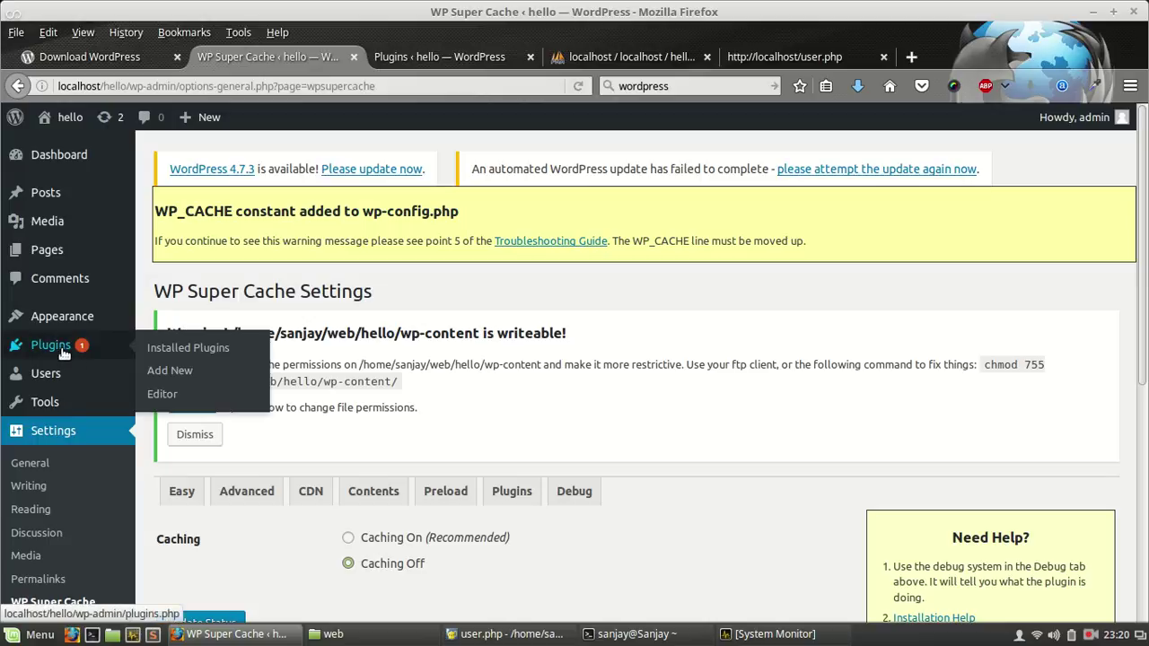
left_click(166, 349)
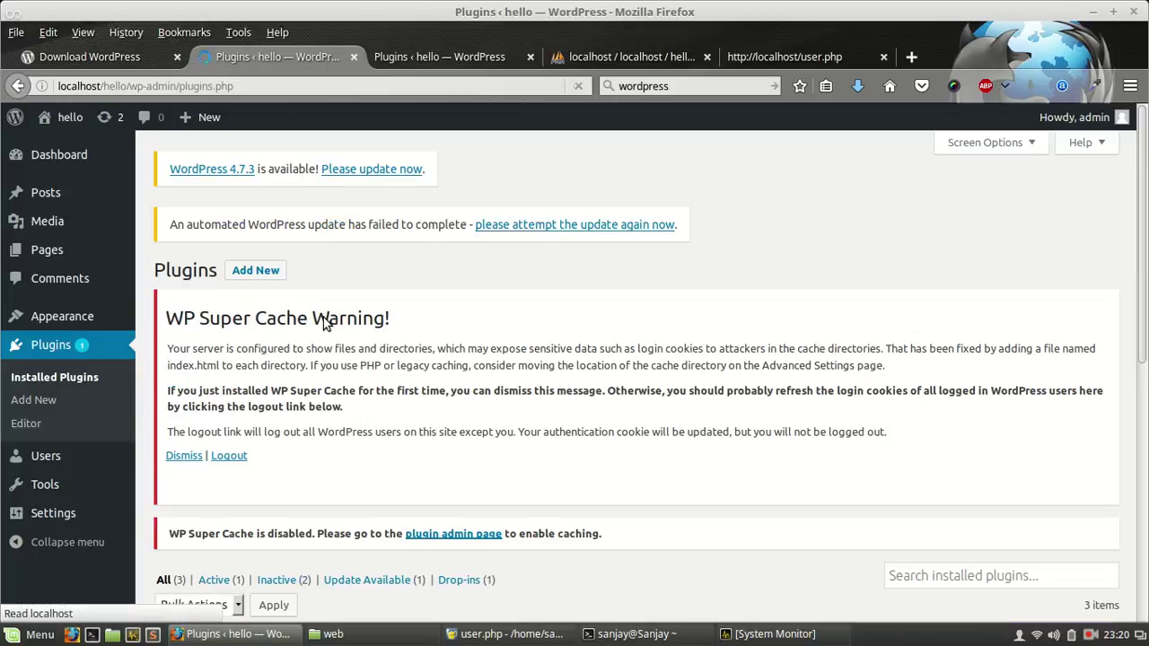
scroll(403, 333, "down", 5)
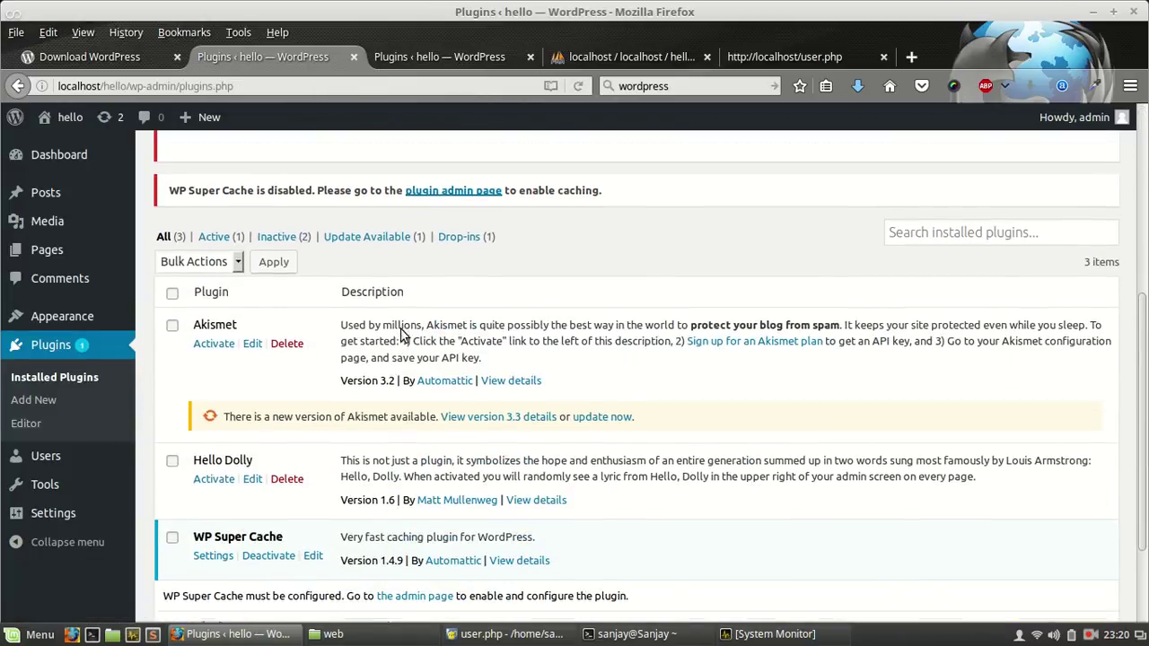
left_click(601, 377)
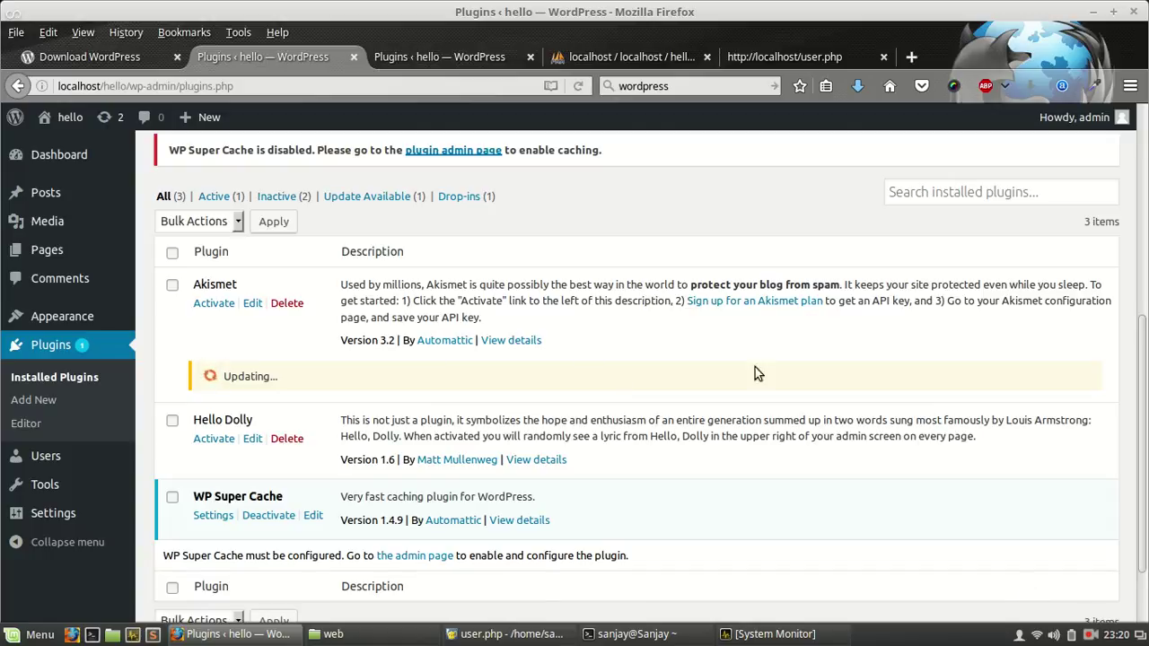
Step: Close the outdated Plugins tab, return to the updating list, and briefly check System Monitor
left_click(494, 66)
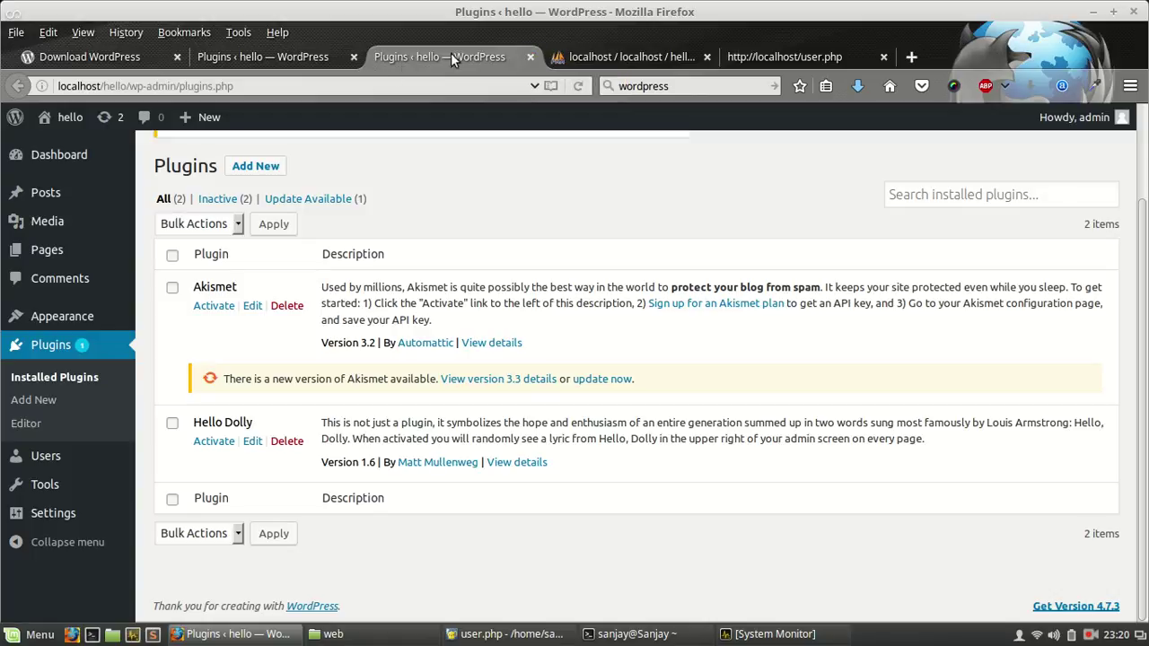
left_click(529, 58)
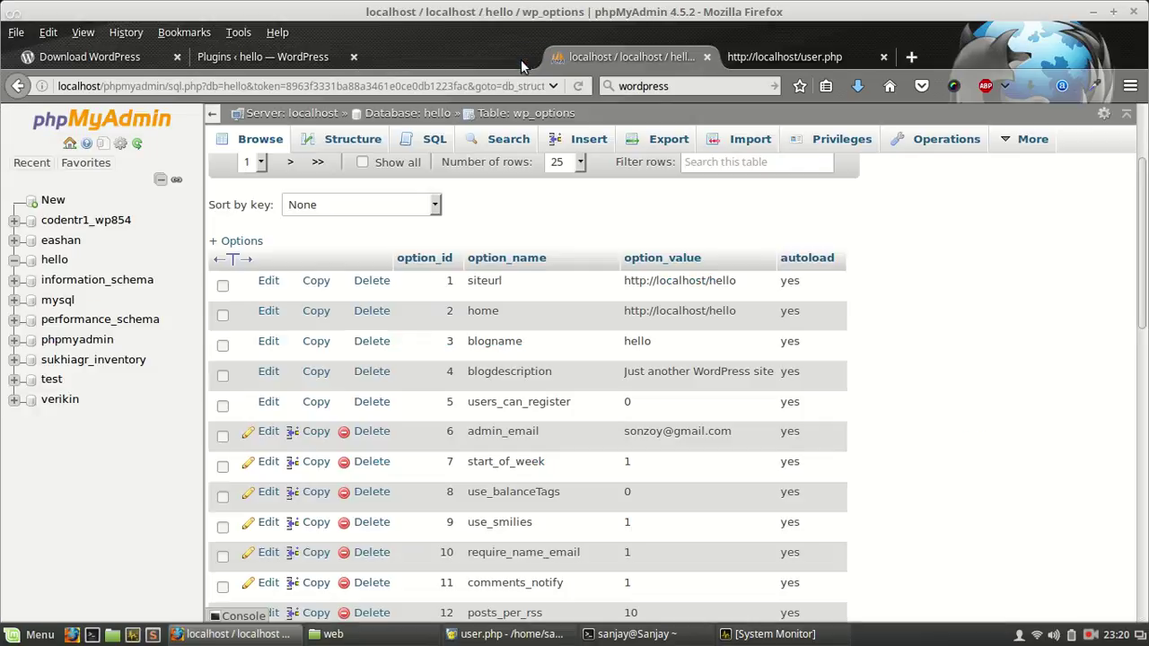
left_click(260, 63)
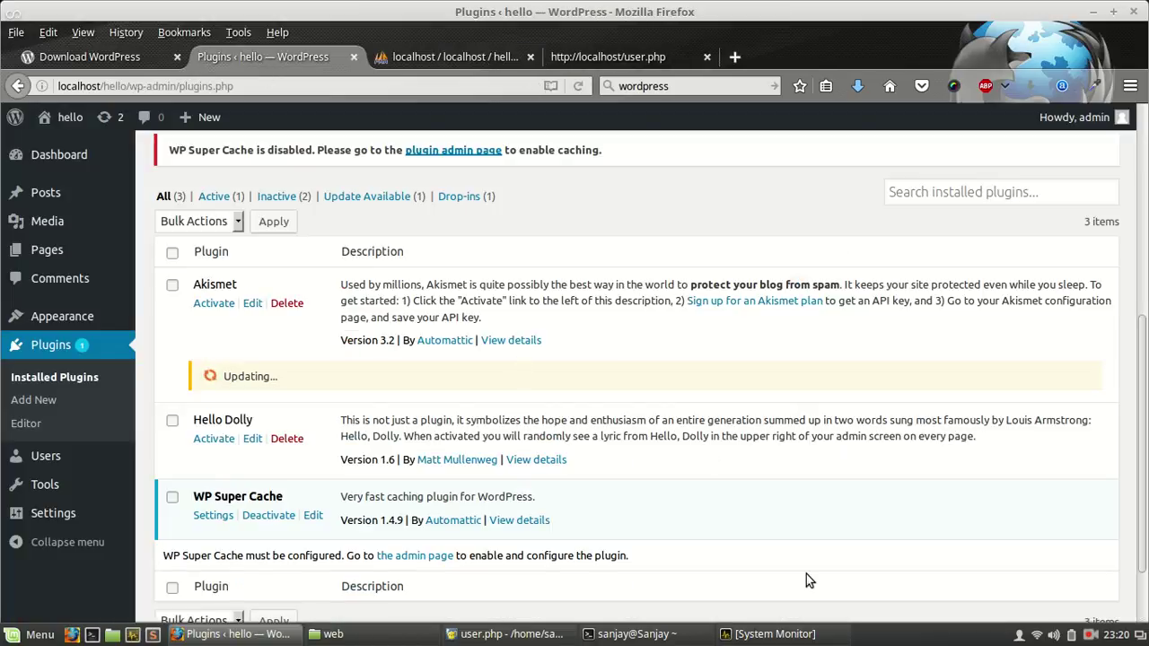
left_click(741, 635)
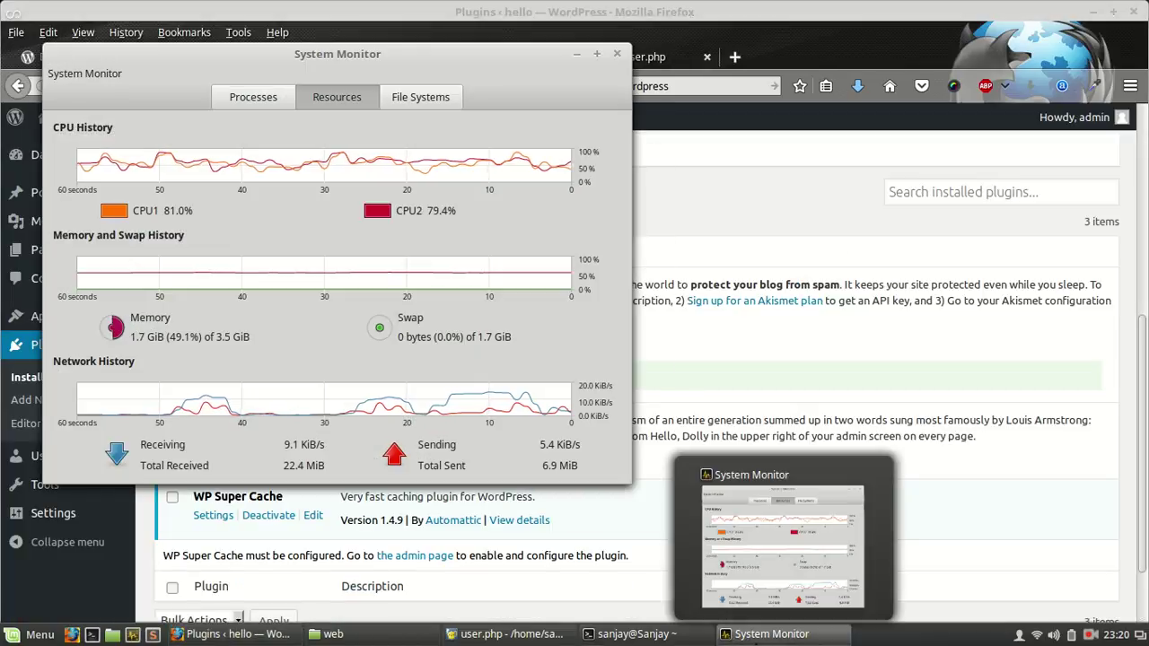
left_click(754, 636)
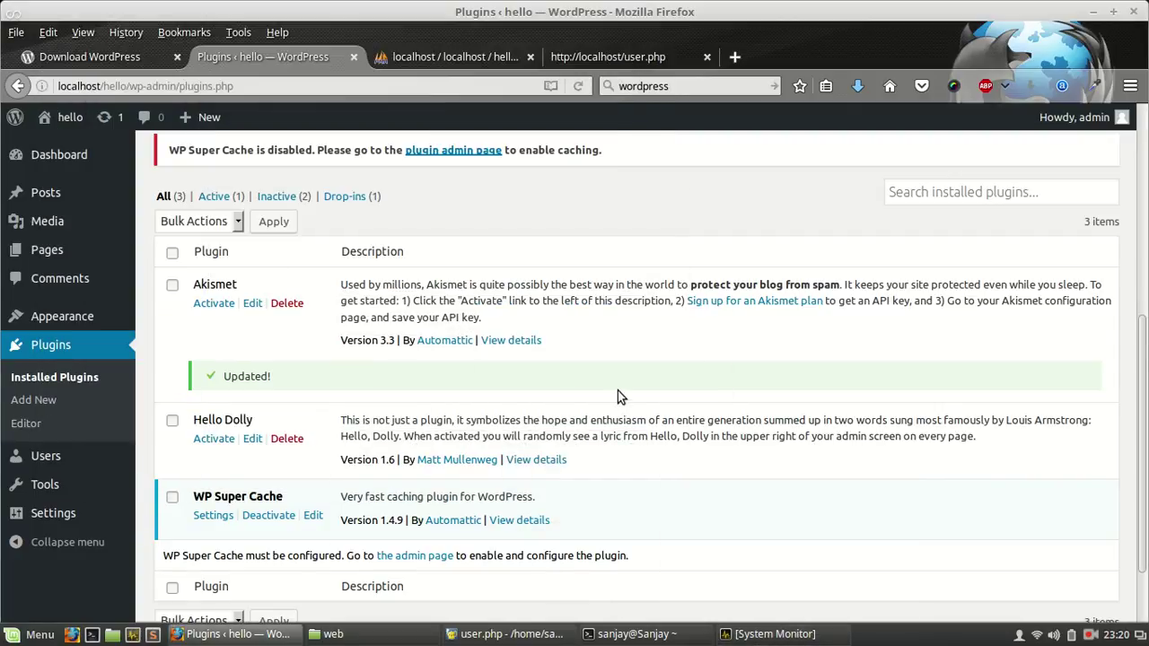